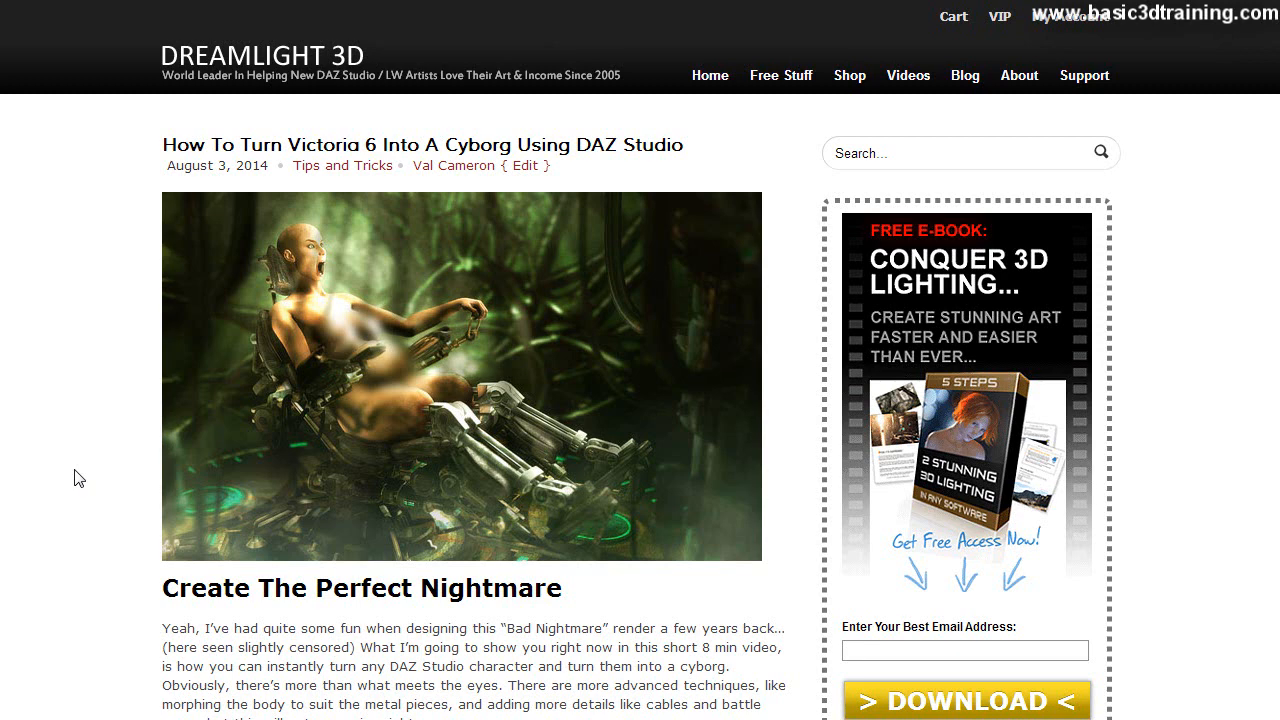
# - Look through the Victoria 6 cyborg blog post and its comments to find the request for a hair tutorial
pyautogui.scroll(-4, 68, 478)
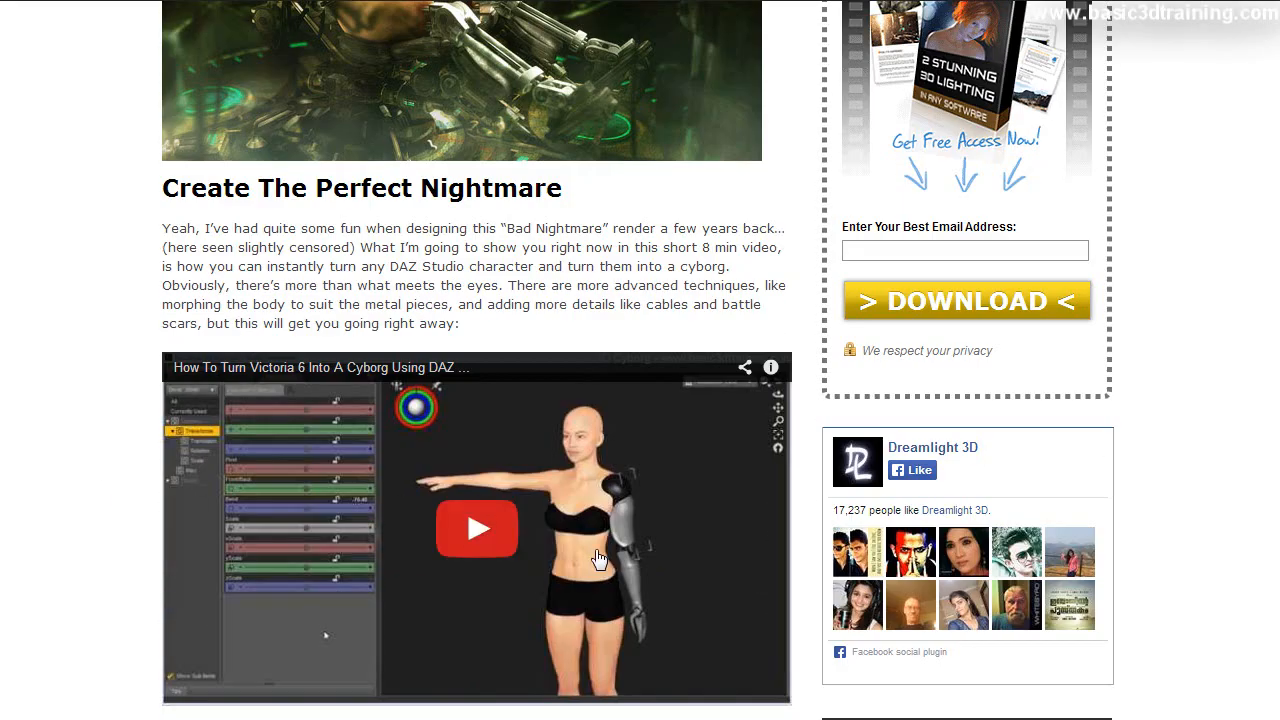
pyautogui.scroll(-2, 29, 509)
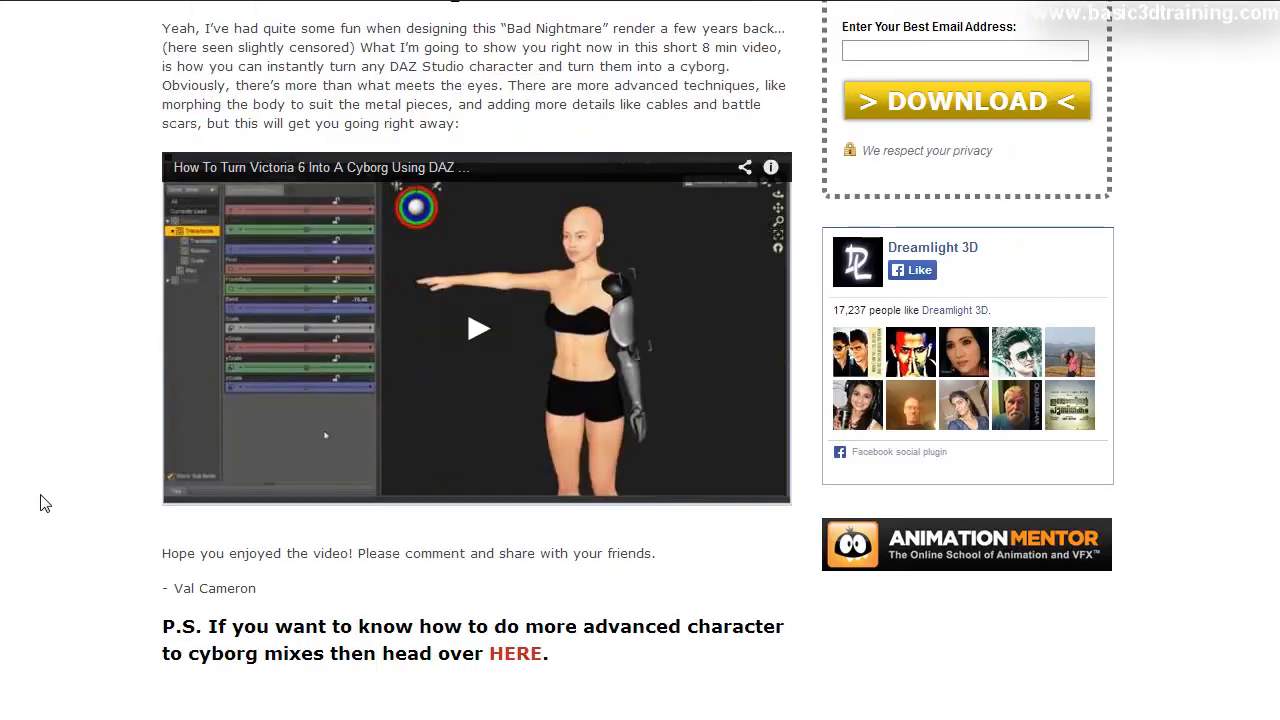
pyautogui.scroll(6, 634, 294)
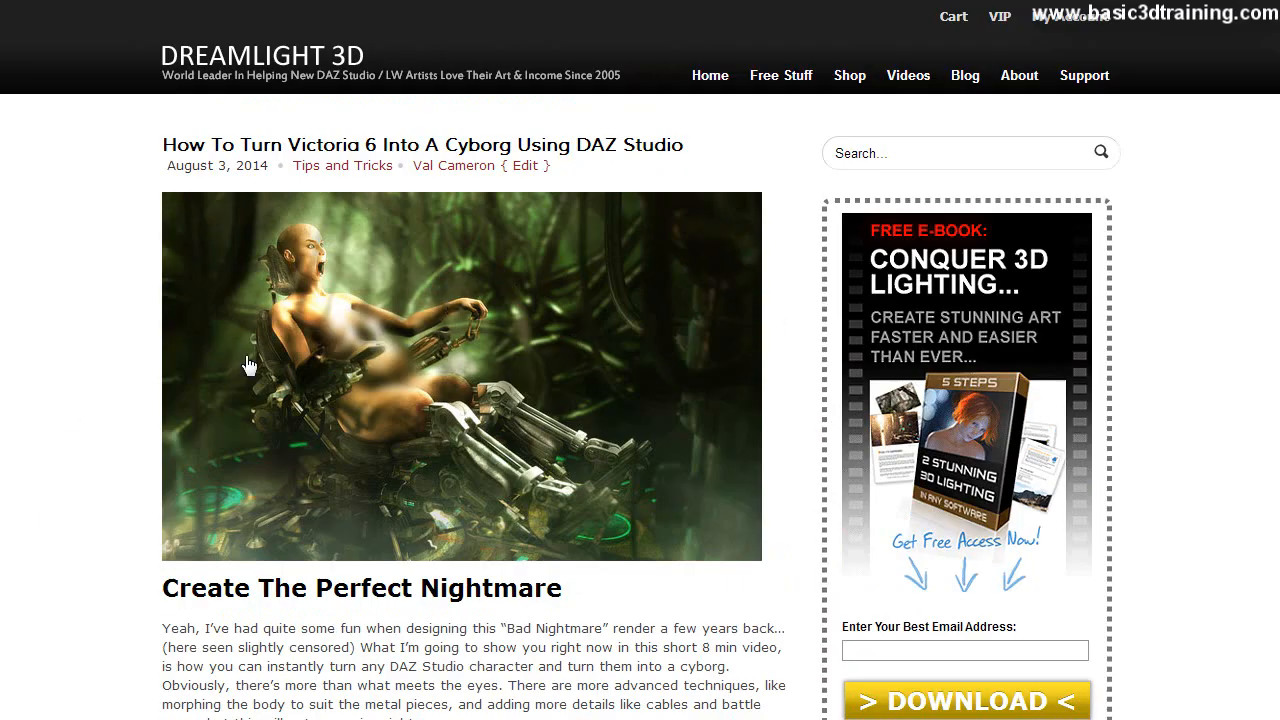
pyautogui.scroll(-7, 51, 451)
pyautogui.scroll(-6, 71, 457)
pyautogui.scroll(-6, 45, 455)
pyautogui.scroll(-1, 65, 460)
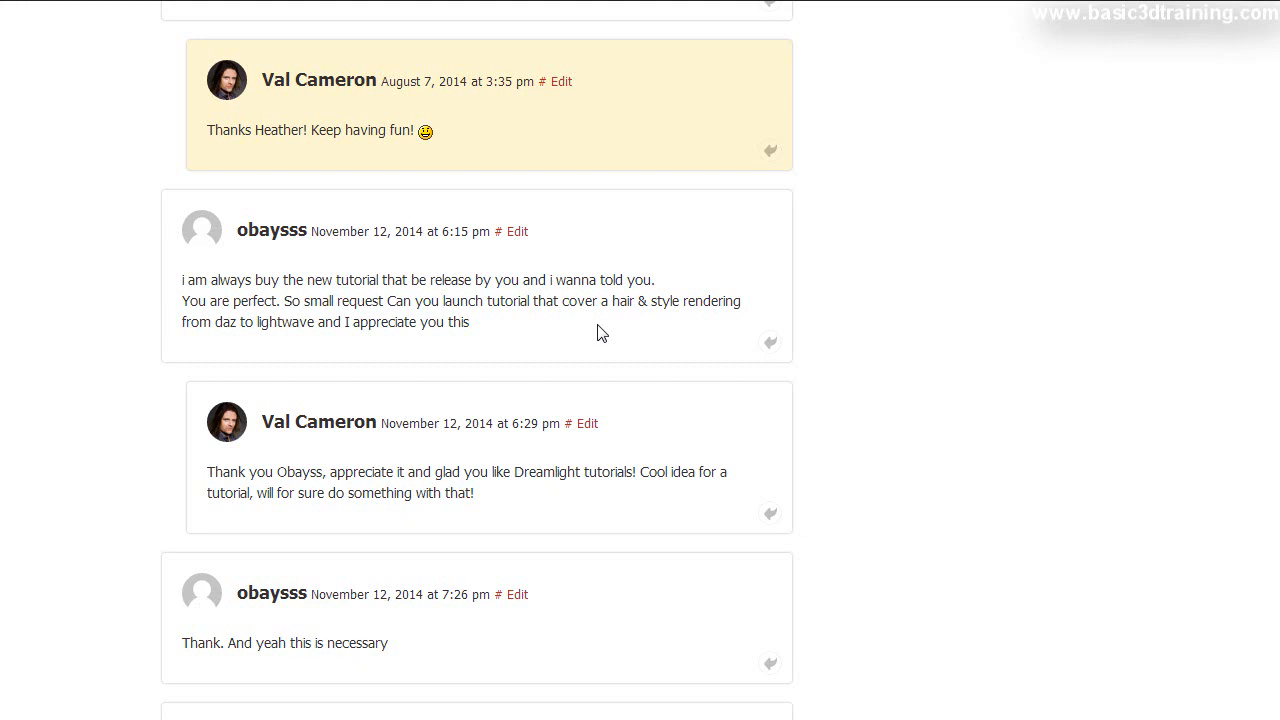
# - Switch to DAZ Studio, close the Movie Maker window and show the scene's node list
pyautogui.hotkey('alt', 'Tab')
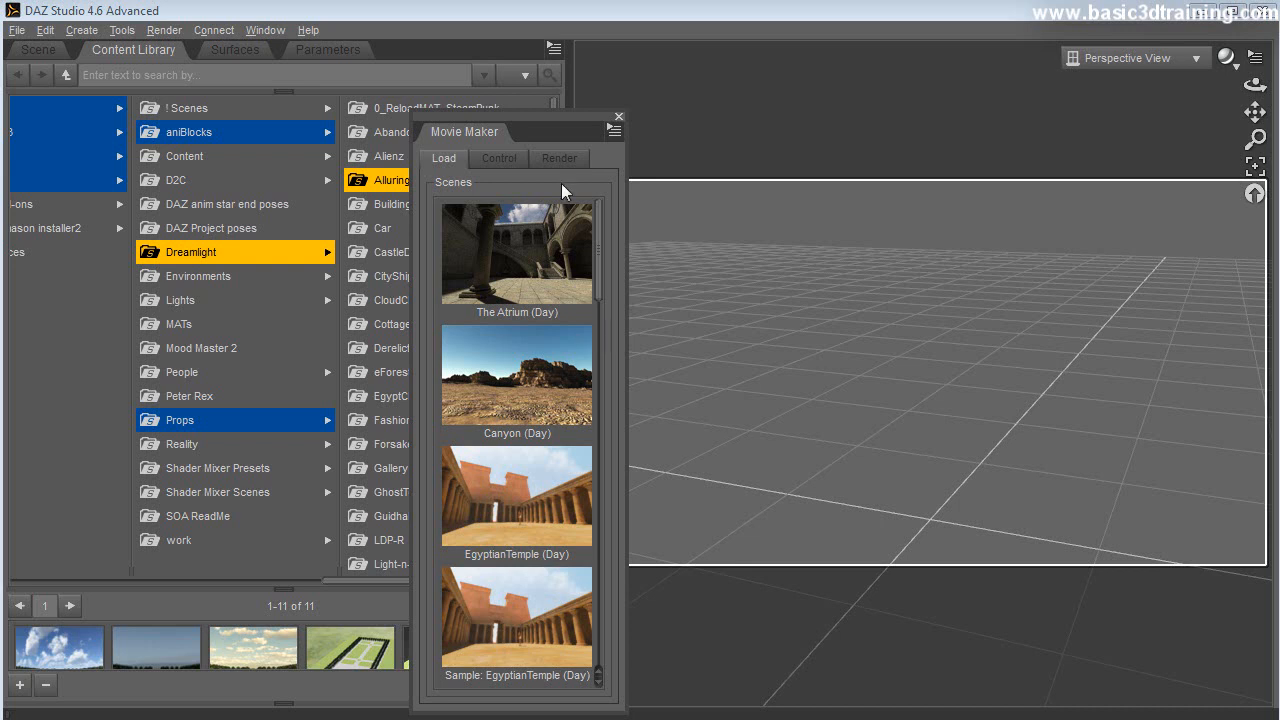
pyautogui.click(619, 117)
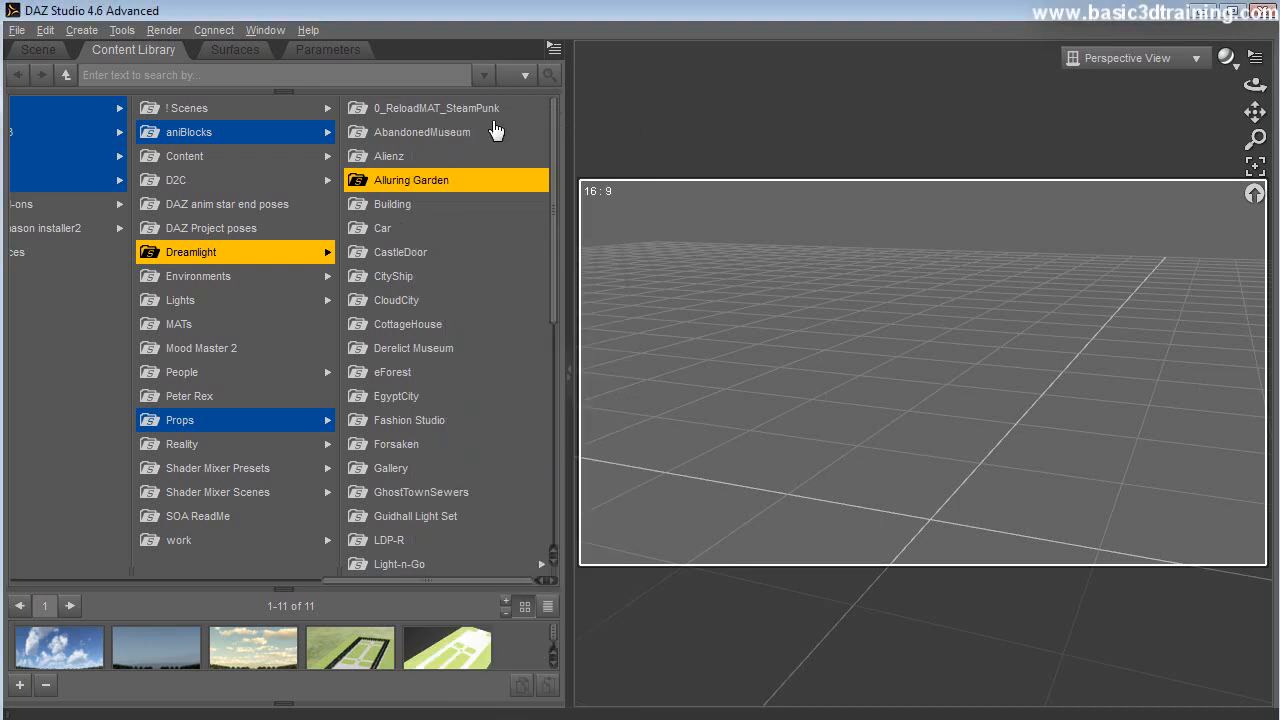
pyautogui.click(38, 50)
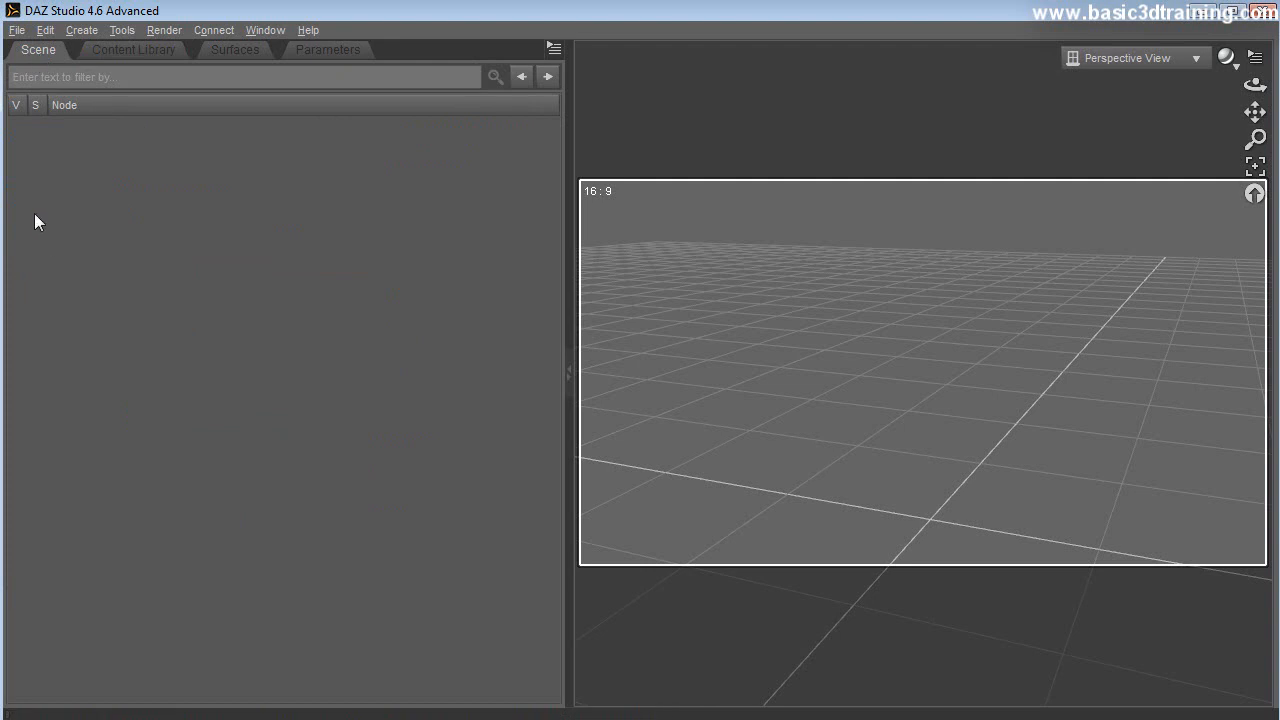
# - Browse the content library to the Figures folder under Poser Formats > Studio
pyautogui.click(125, 50)
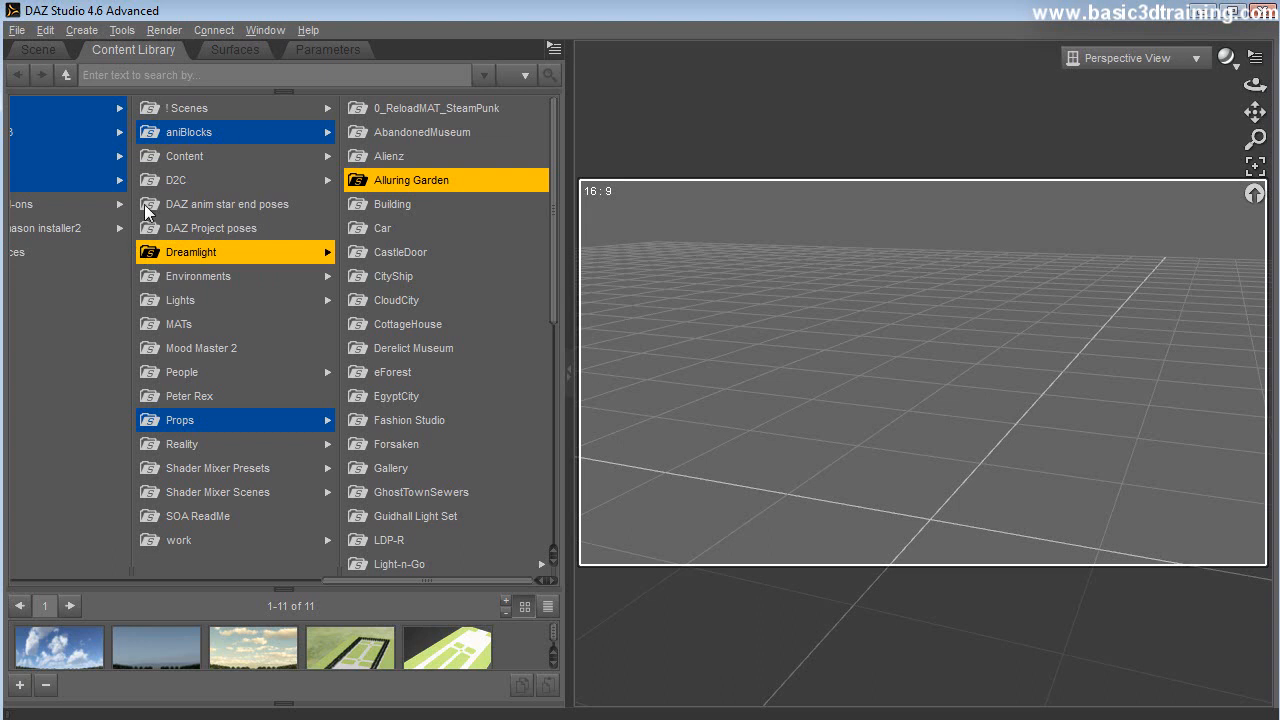
pyautogui.moveTo(392, 581); pyautogui.dragTo(78, 588)
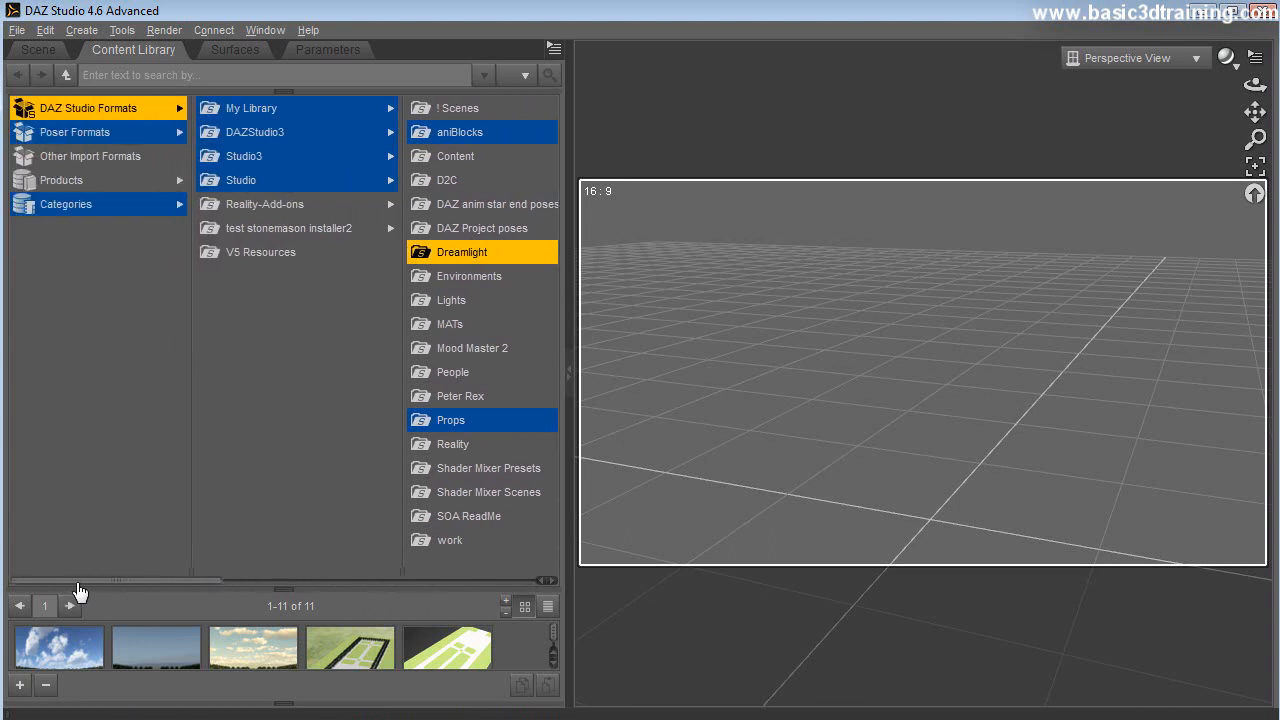
pyautogui.click(176, 139)
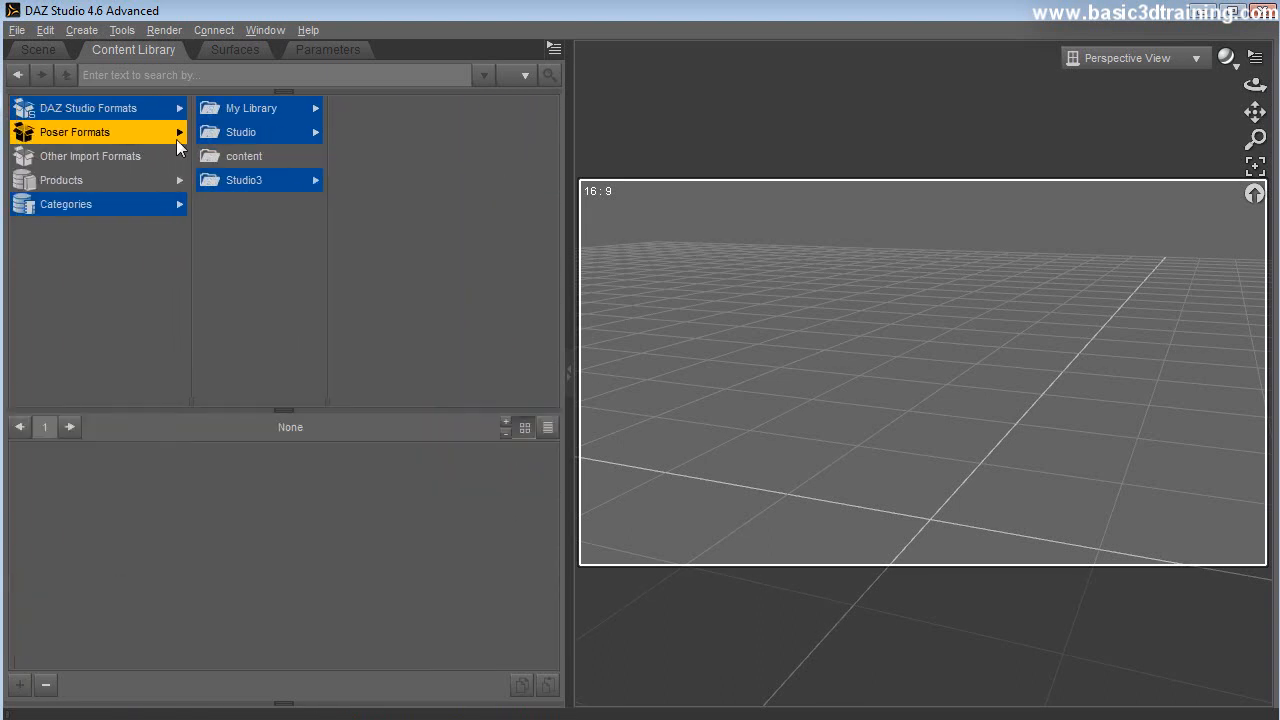
pyautogui.click(244, 134)
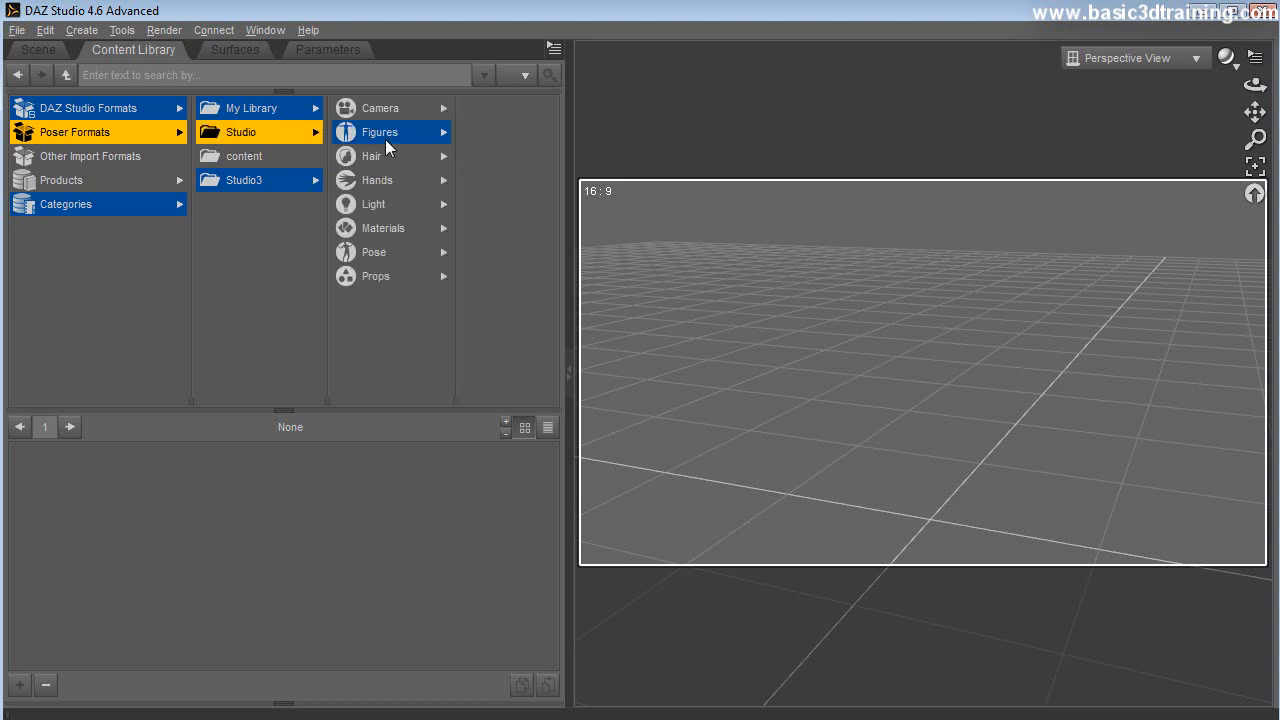
pyautogui.click(386, 140)
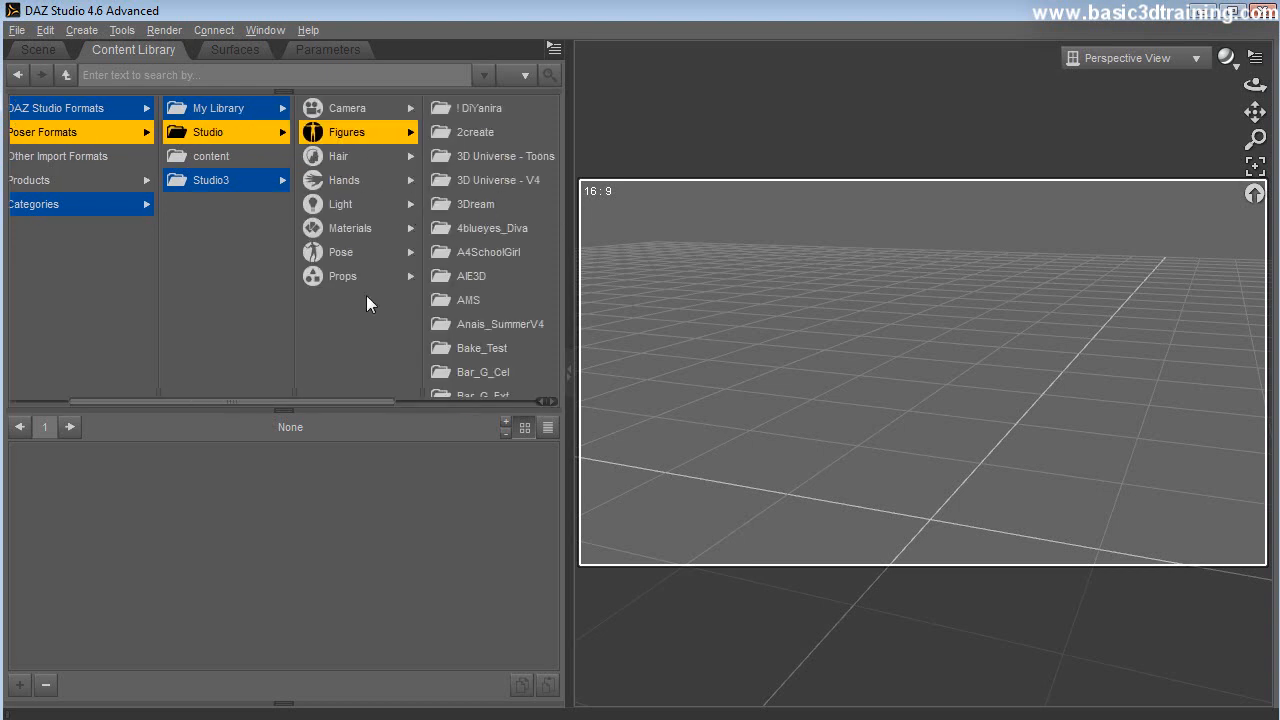
pyautogui.moveTo(331, 408); pyautogui.dragTo(443, 406)
pyautogui.scroll(-3, 425, 330)
pyautogui.scroll(-4, 420, 308)
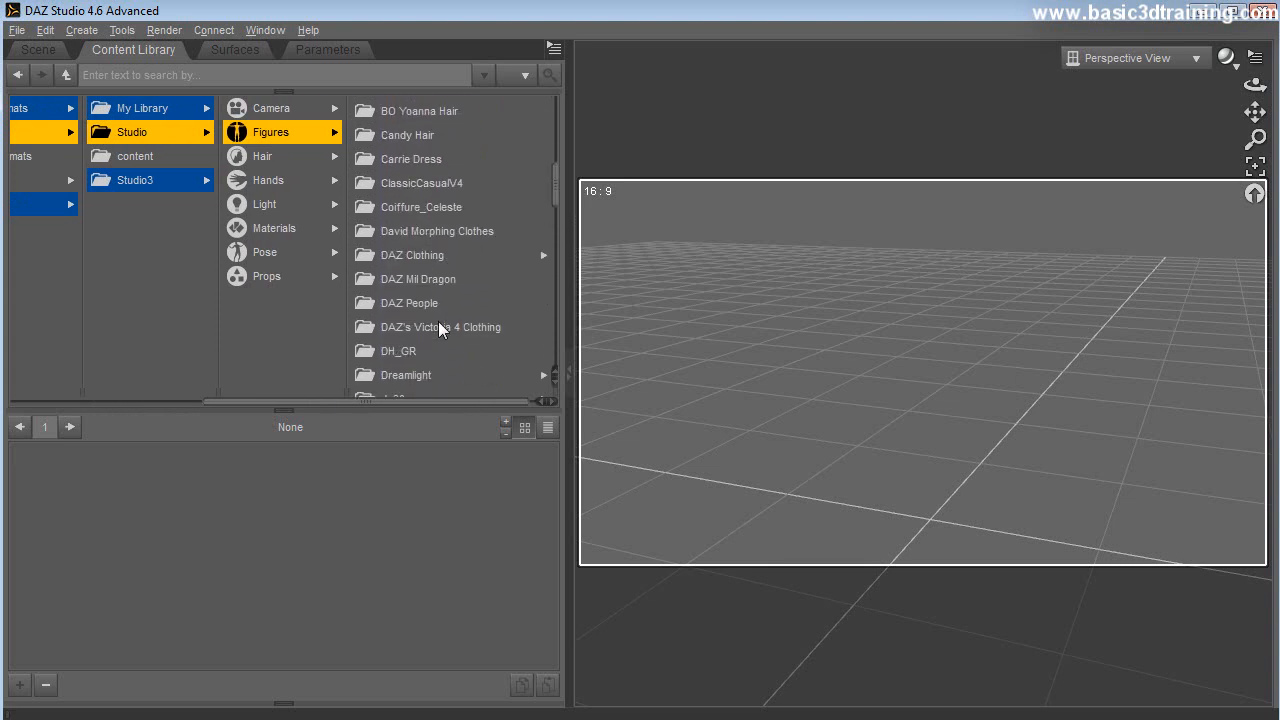
# - Load the Victoria 4.2 figure from the DAZ People folder and widen the viewport by narrowing the content area
pyautogui.click(430, 300)
pyautogui.scroll(-2, 366, 620)
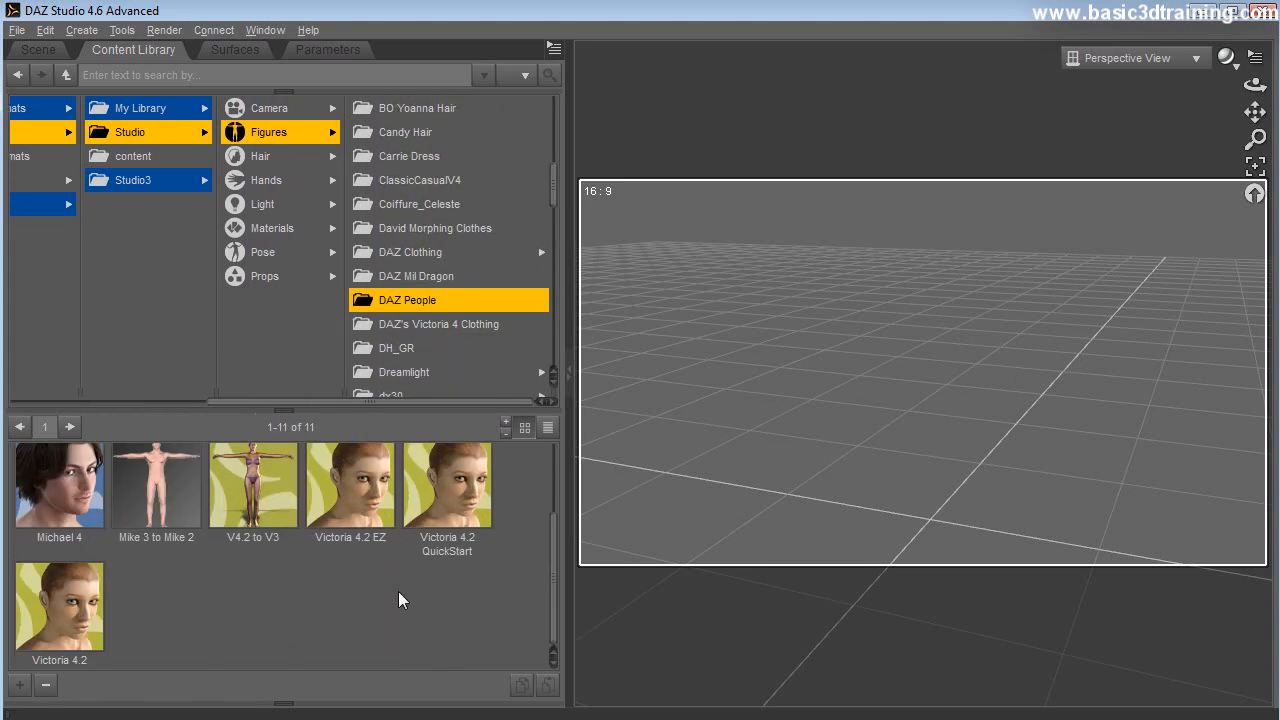
pyautogui.click(77, 627)
pyautogui.doubleClick(77, 627)
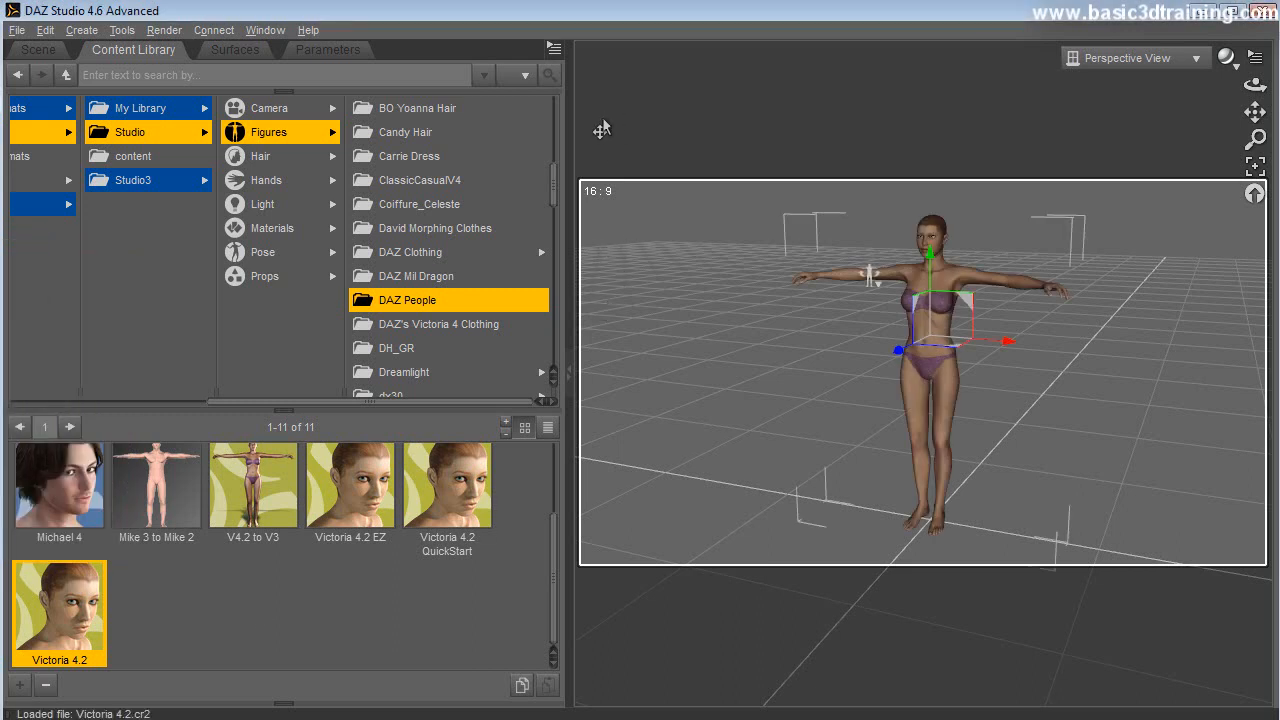
pyautogui.moveTo(580, 140); pyautogui.dragTo(443, 137)
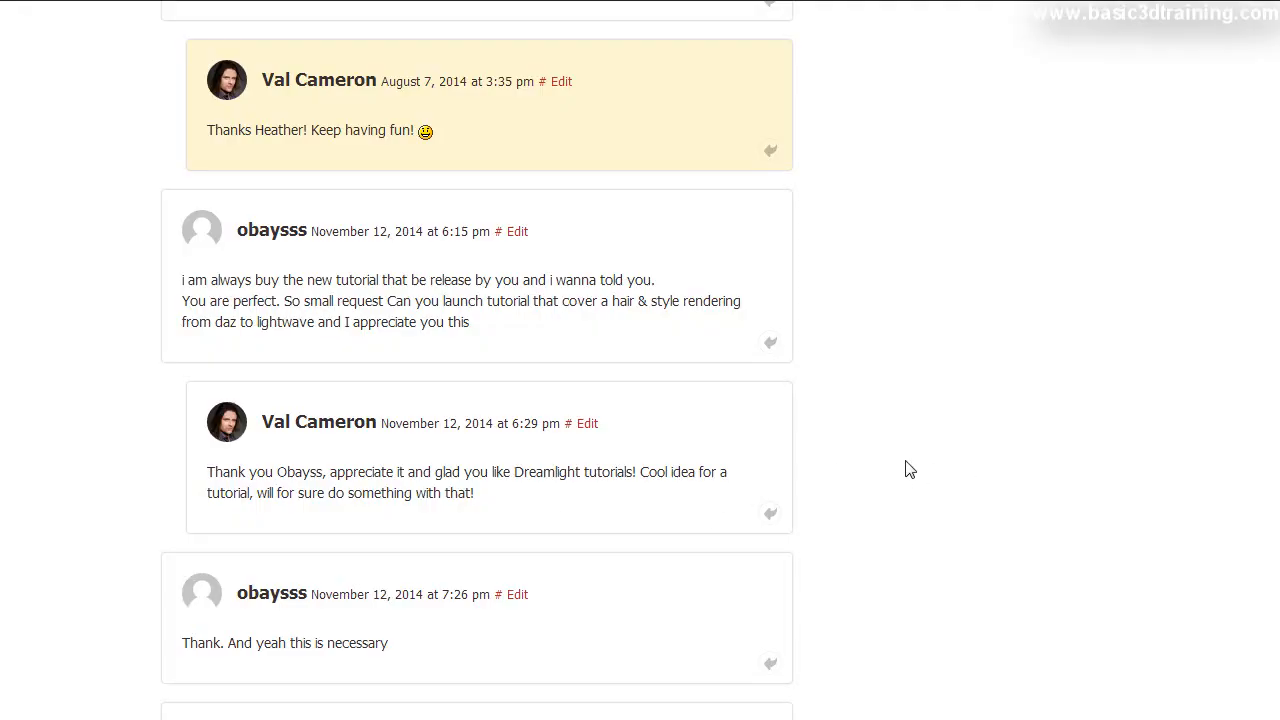
pyautogui.scroll(-2, 925, 425)
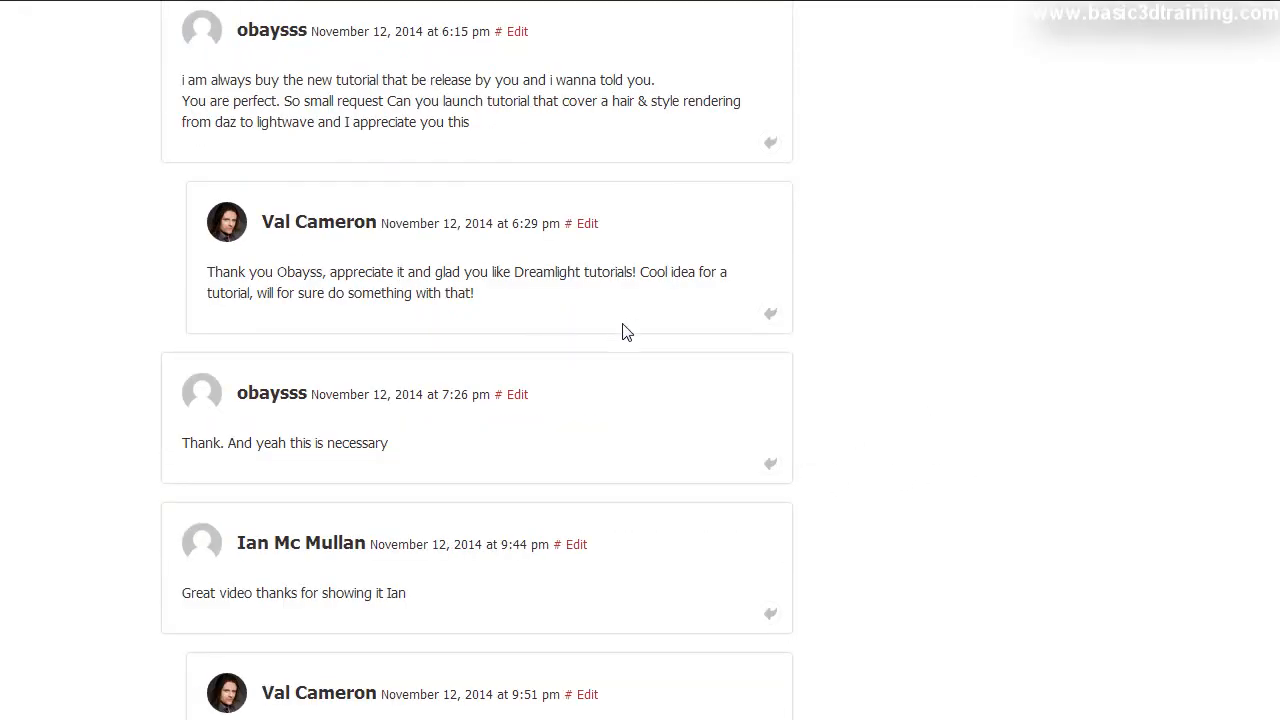
pyautogui.scroll(2, 487, 252)
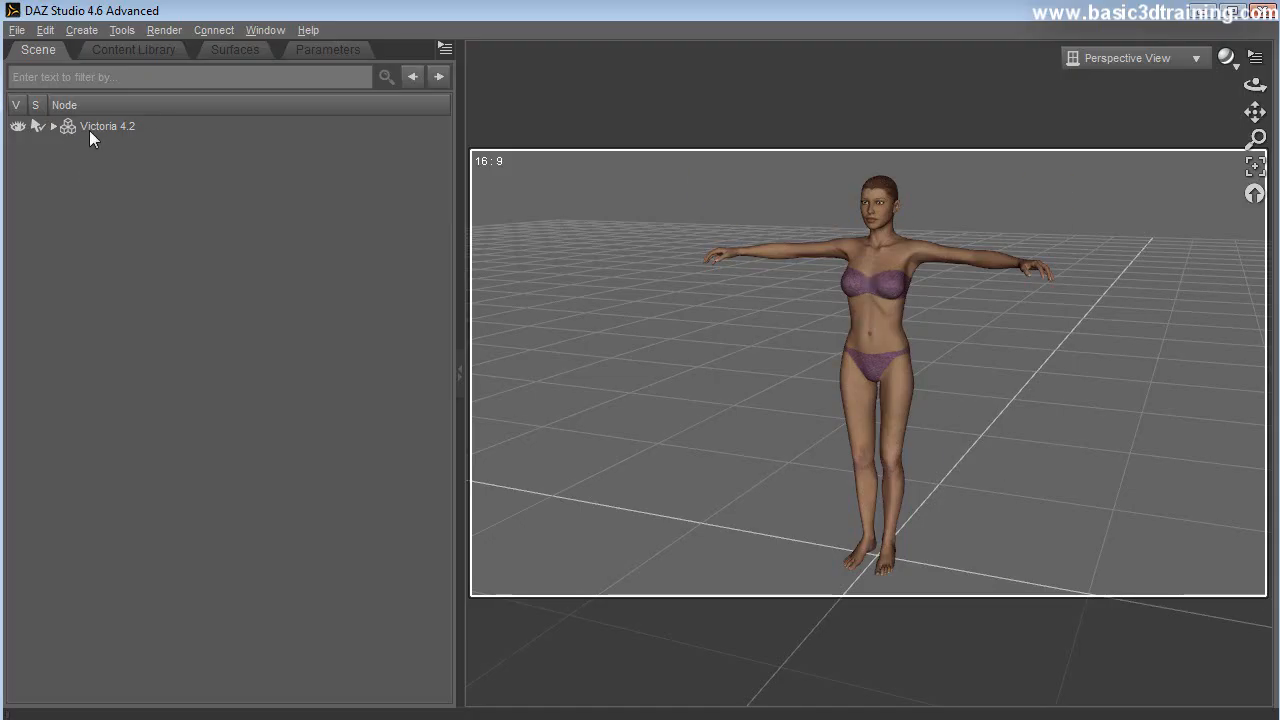
# - Select Victoria 4.2 in the scene and load Sennia_Hair onto her from the Sennia Hair figures folder
pyautogui.click(89, 130)
pyautogui.click(134, 50)
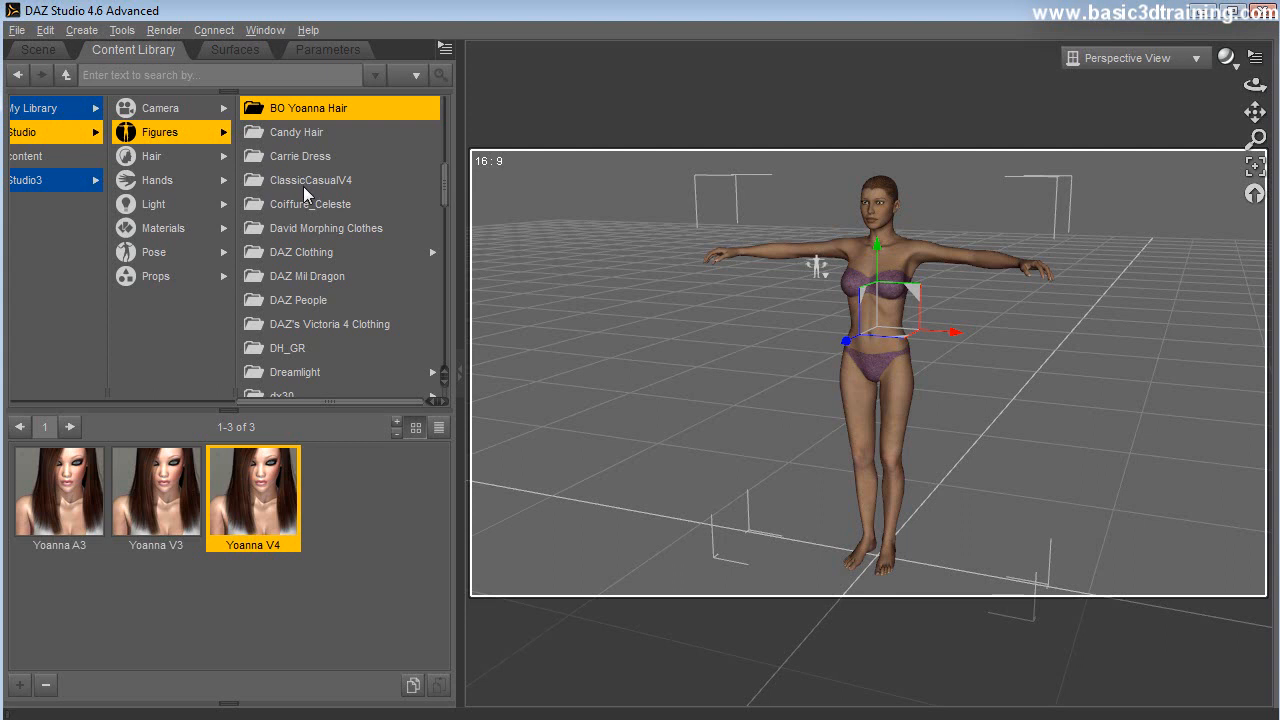
pyautogui.scroll(-3, 309, 296)
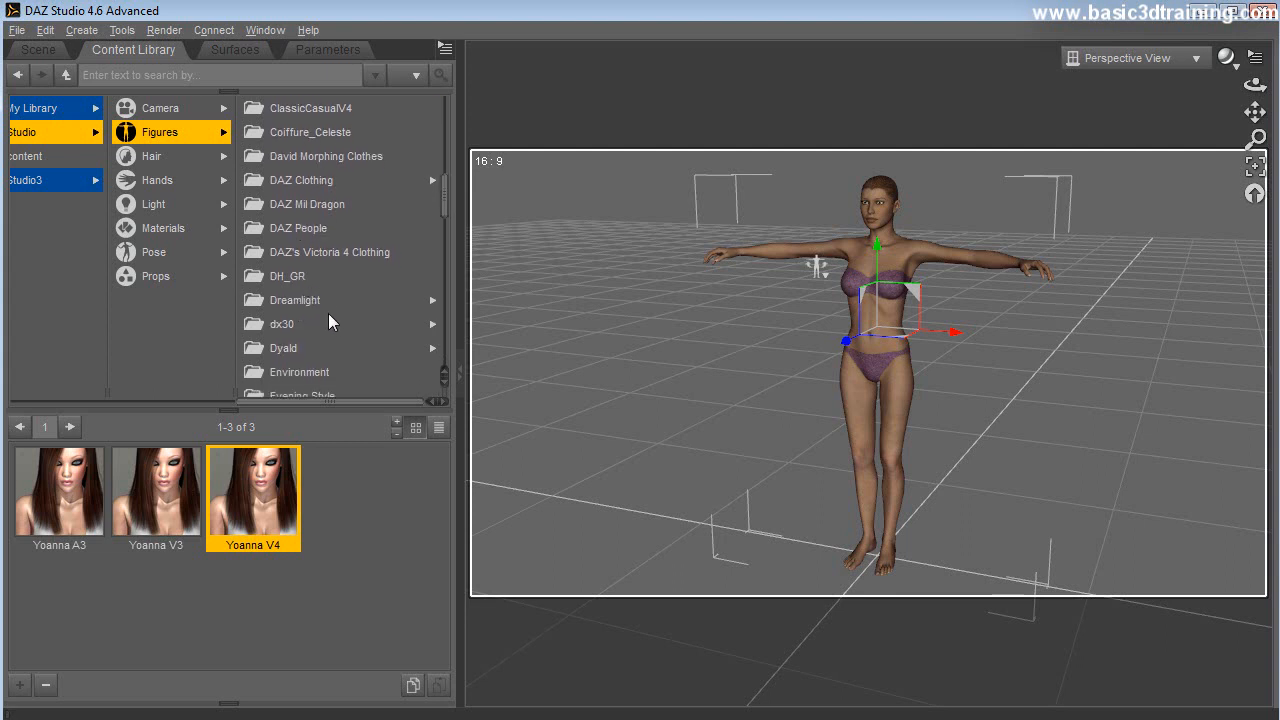
pyautogui.click(332, 320)
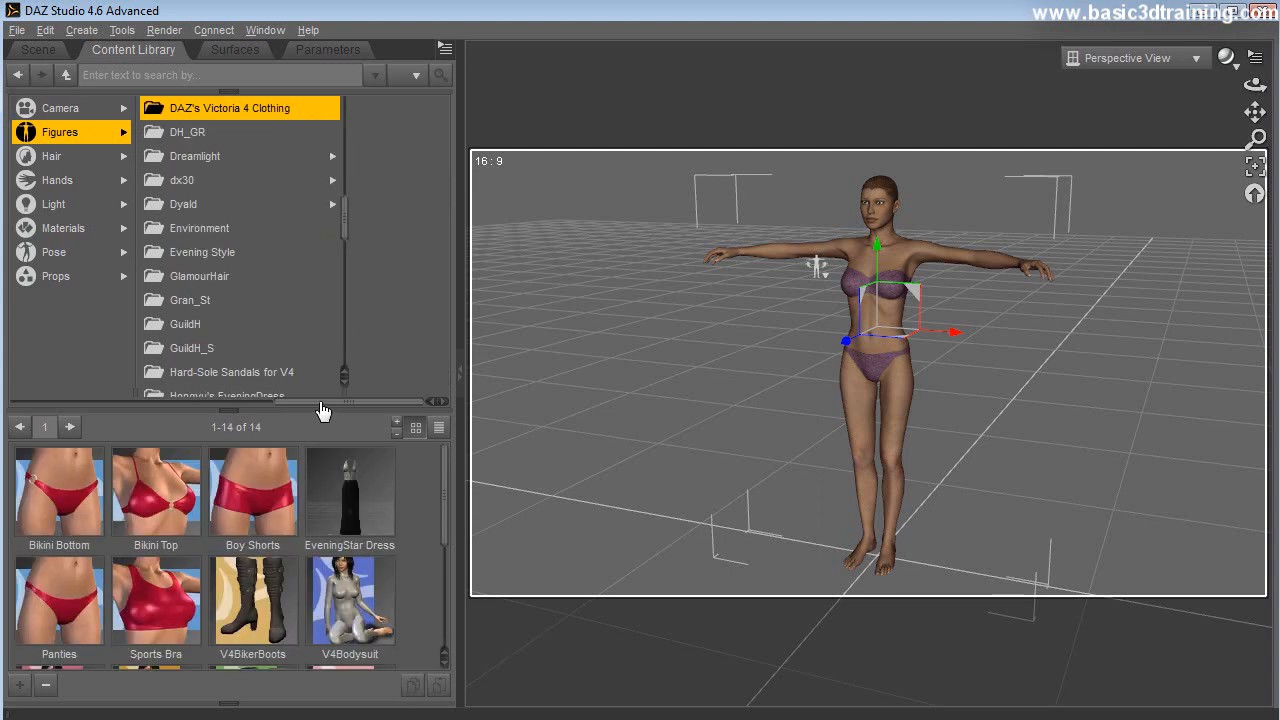
pyautogui.moveTo(322, 404); pyautogui.dragTo(217, 404)
pyautogui.scroll(-7, 287, 301)
pyautogui.scroll(-10, 347, 311)
pyautogui.click(346, 310)
pyautogui.scroll(-3, 346, 310)
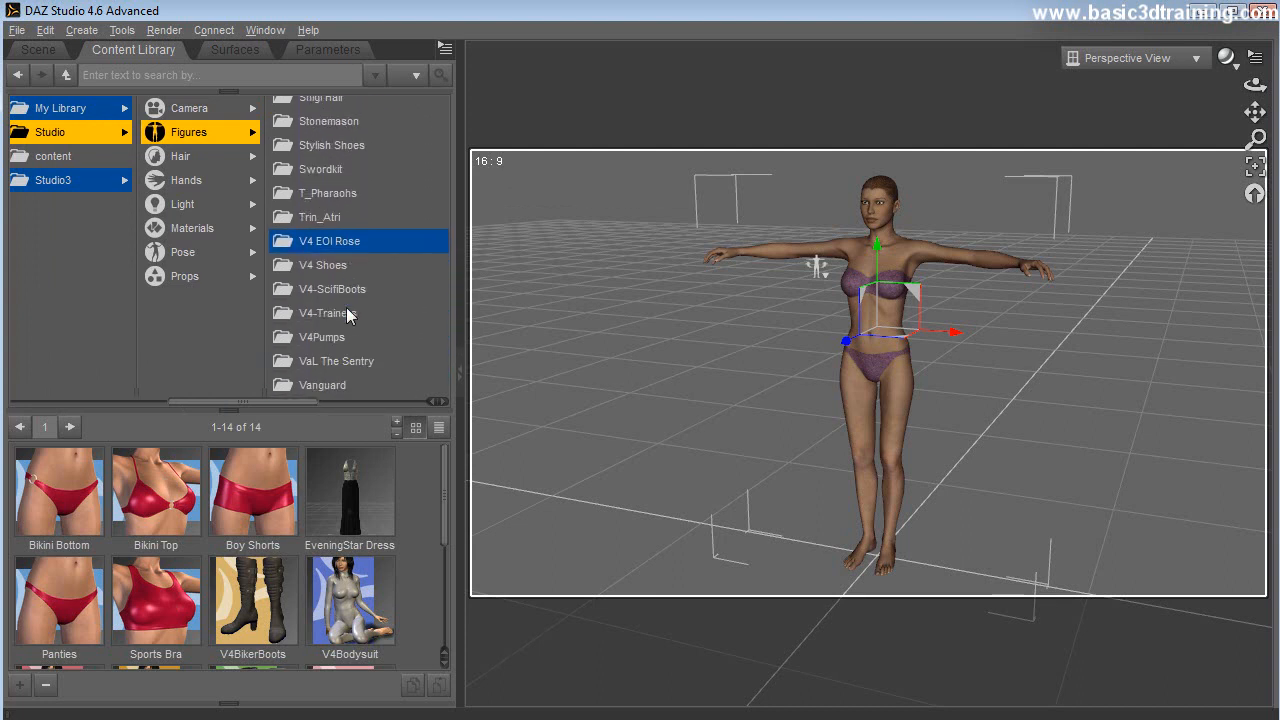
pyautogui.scroll(3, 347, 314)
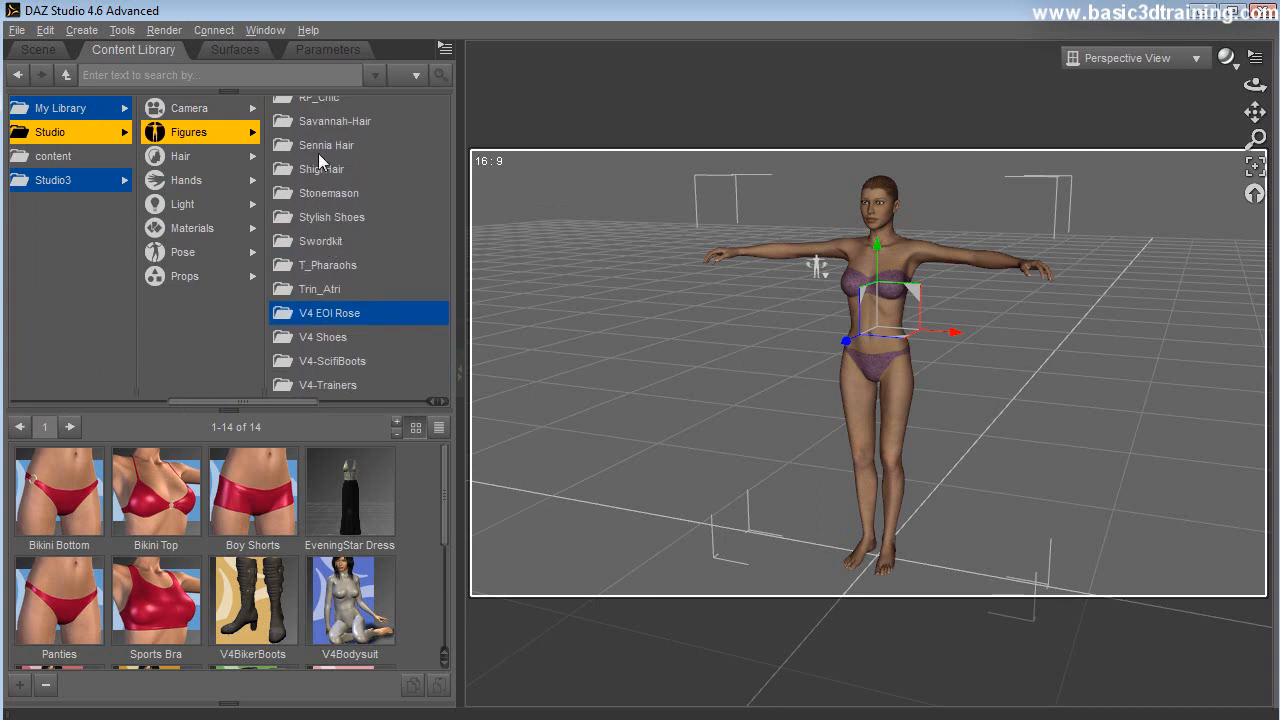
pyautogui.click(318, 150)
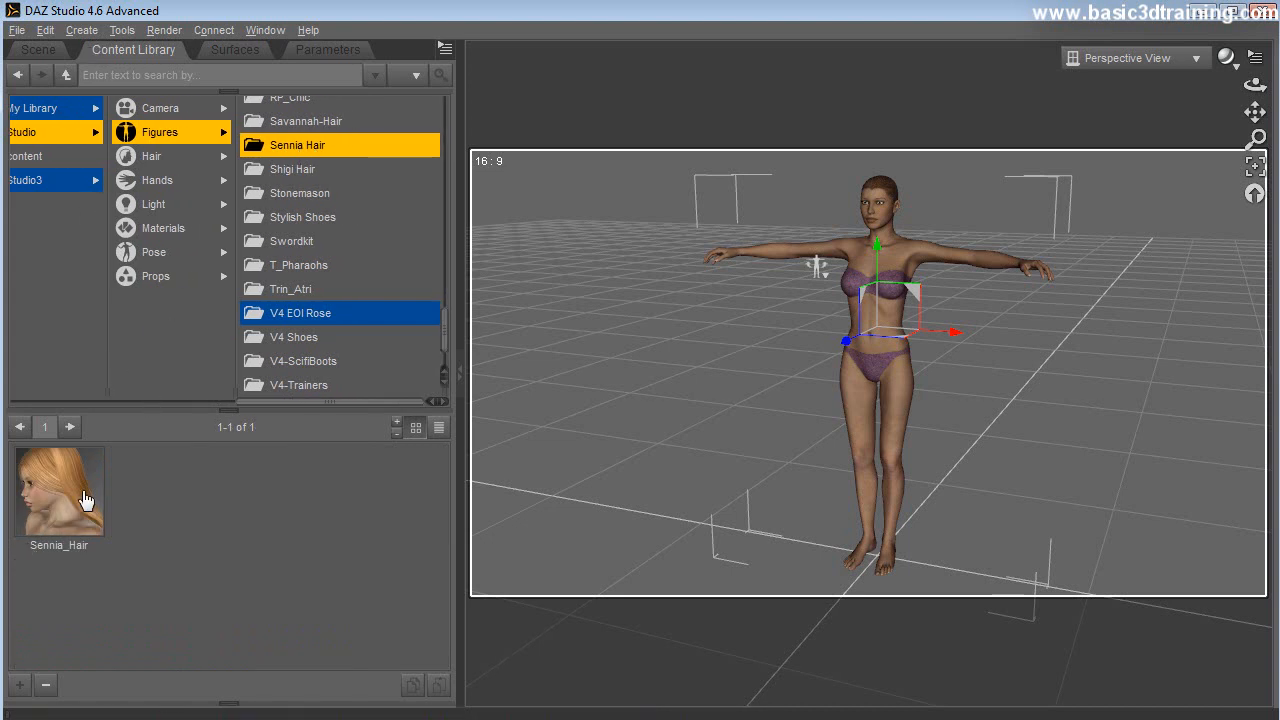
pyautogui.doubleClick(44, 490)
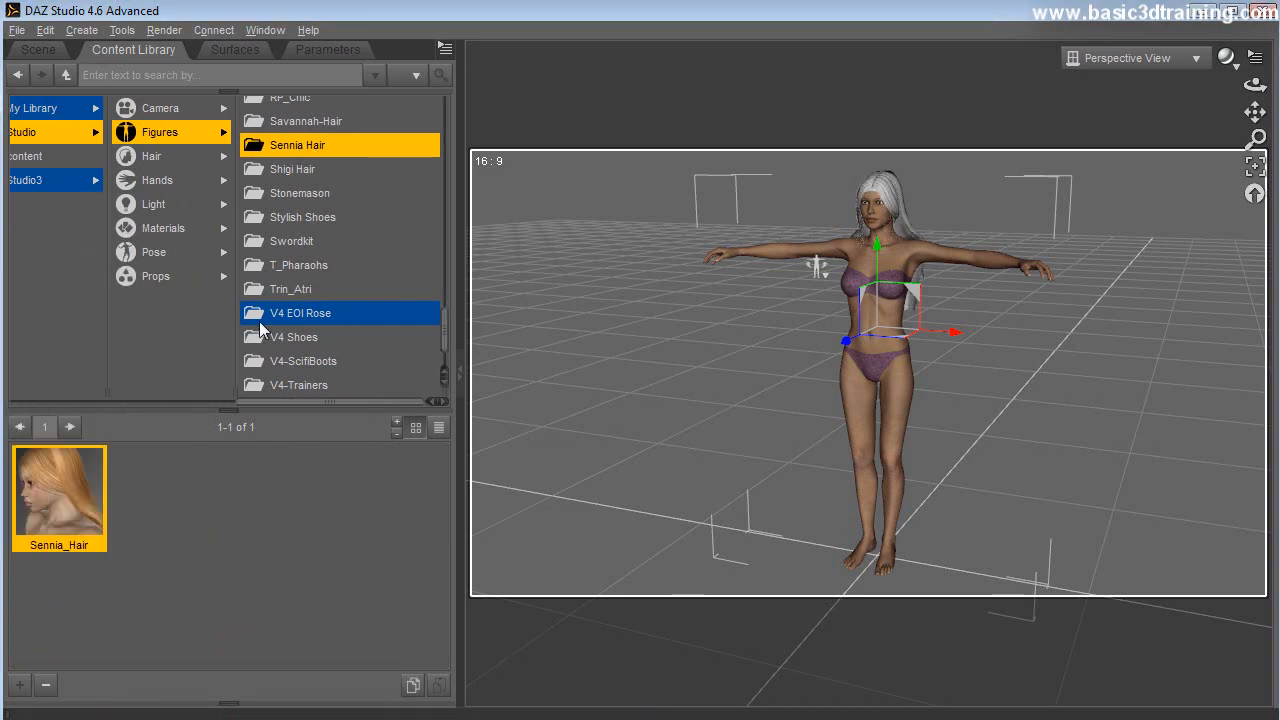
# - Select the Sennia_Hair figure in the scene and show its morph parameters
pyautogui.click(38, 49)
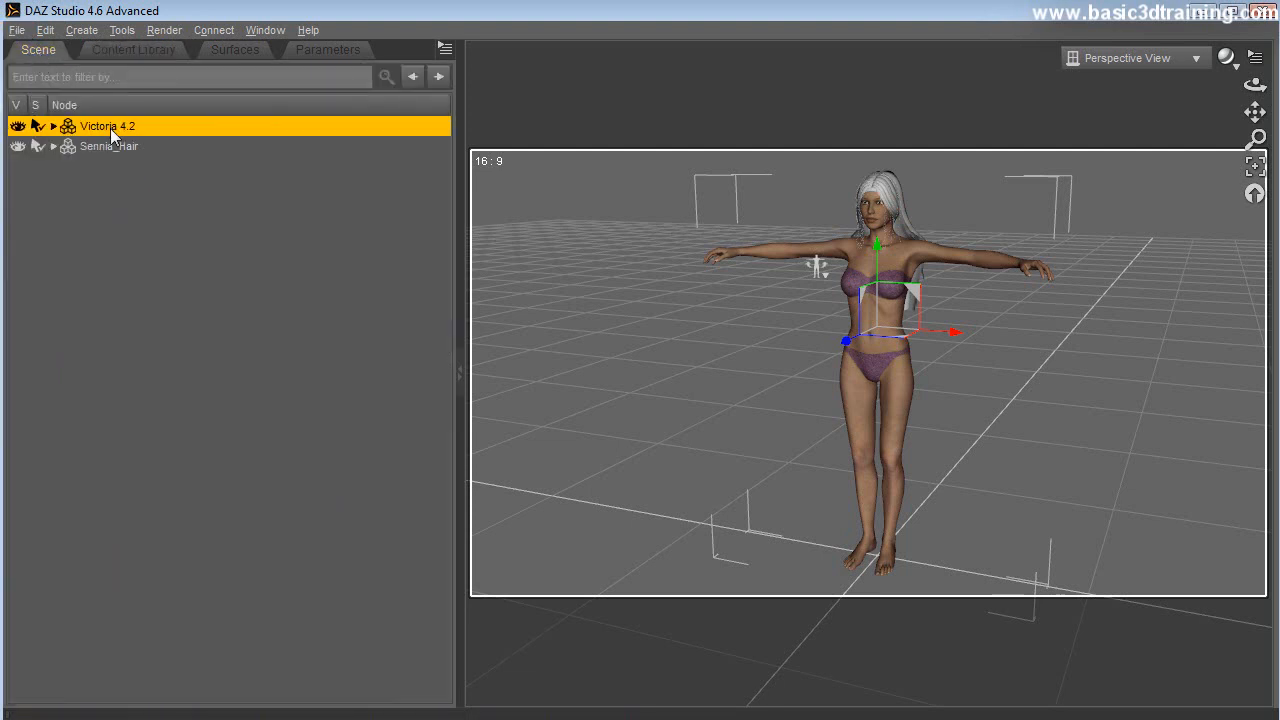
pyautogui.click(100, 147)
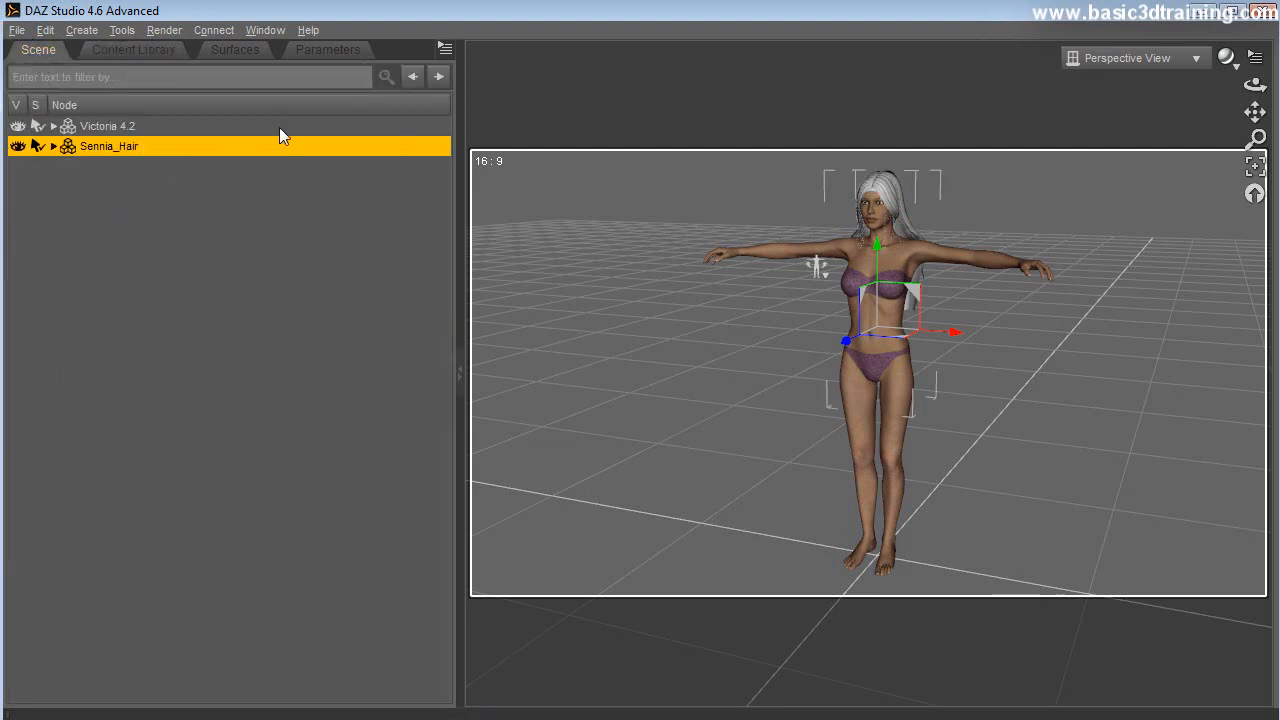
pyautogui.click(329, 50)
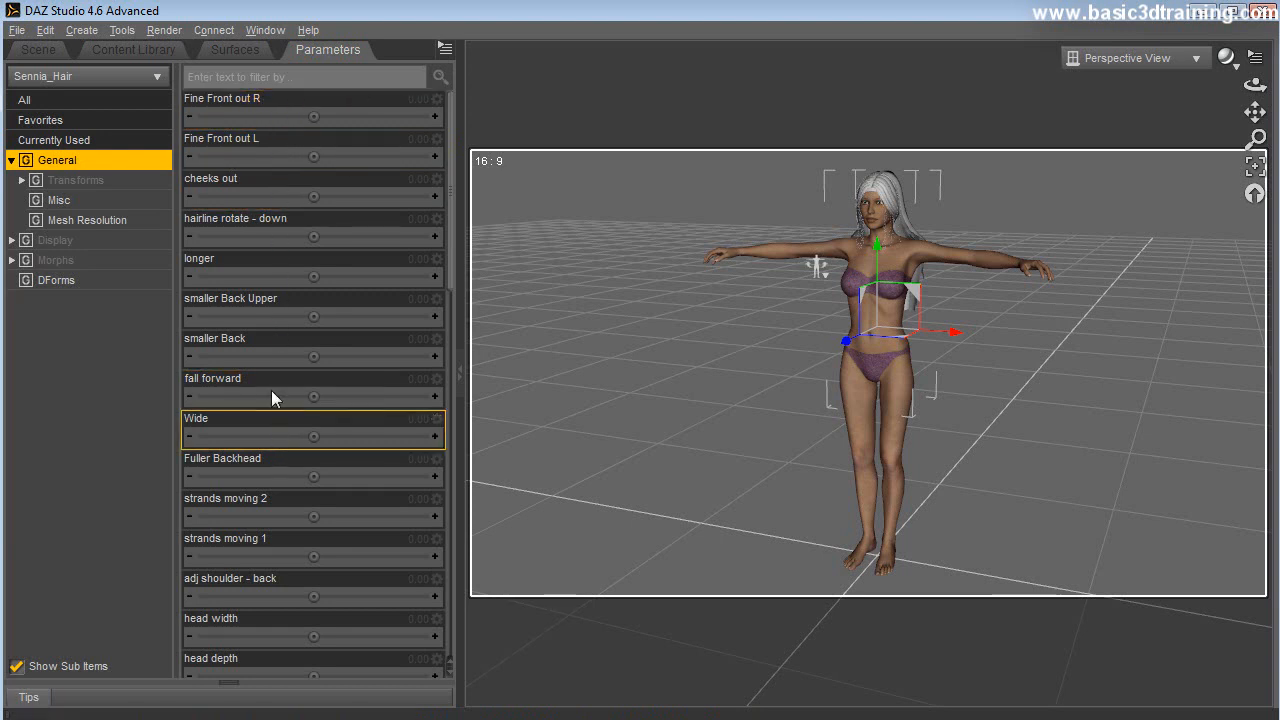
pyautogui.scroll(-3, 292, 550)
pyautogui.scroll(1, 292, 557)
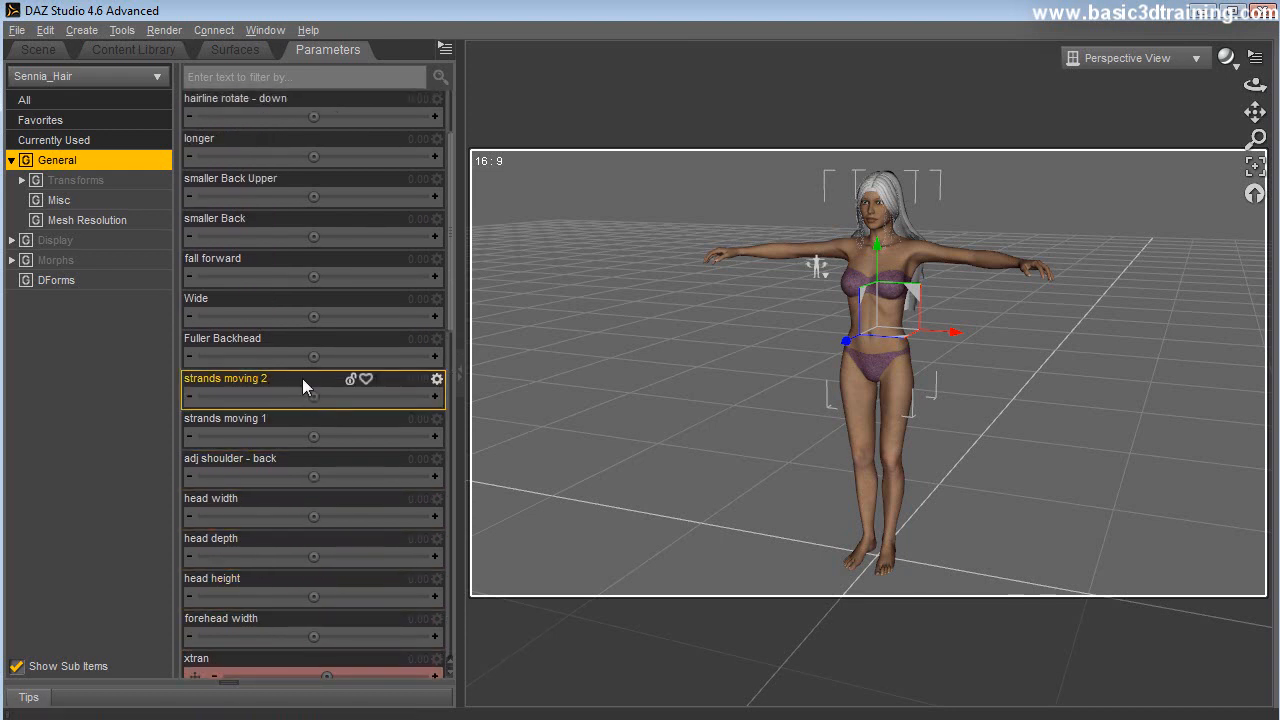
# - Try the hair's strands moving 2 morph at 1.17, and reset it to 0
pyautogui.moveTo(328, 400); pyautogui.dragTo(391, 396)
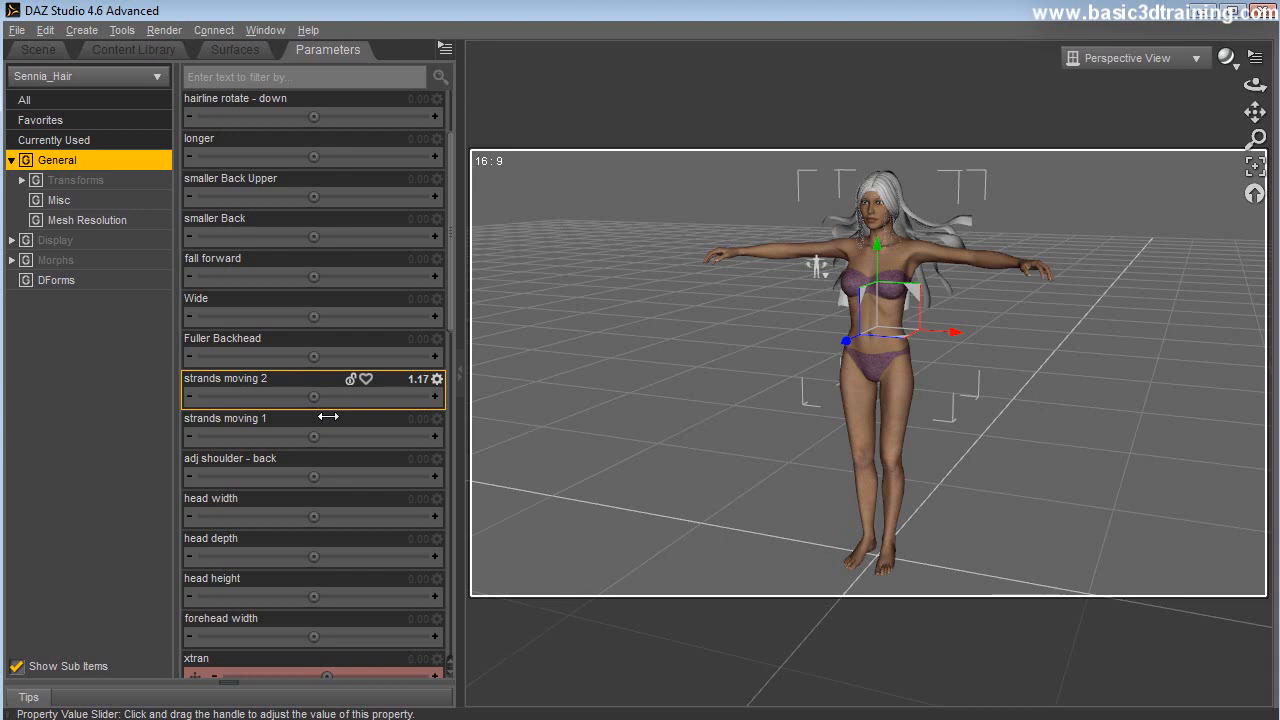
pyautogui.click(414, 380)
pyautogui.write('0')
pyautogui.press('Return')
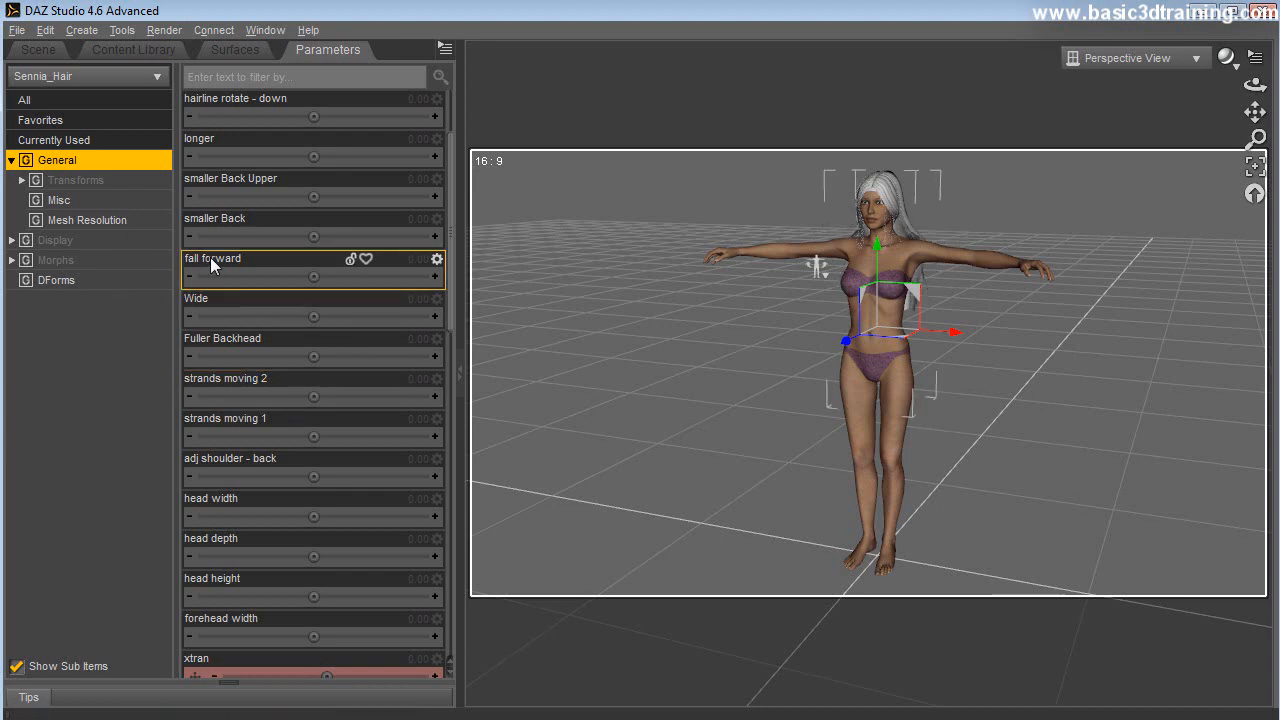
# - Apply the MAT Sennia 02 hair colour from the MATs Sennia Hair pose folder to the selected Sennia_Hair
pyautogui.click(112, 55)
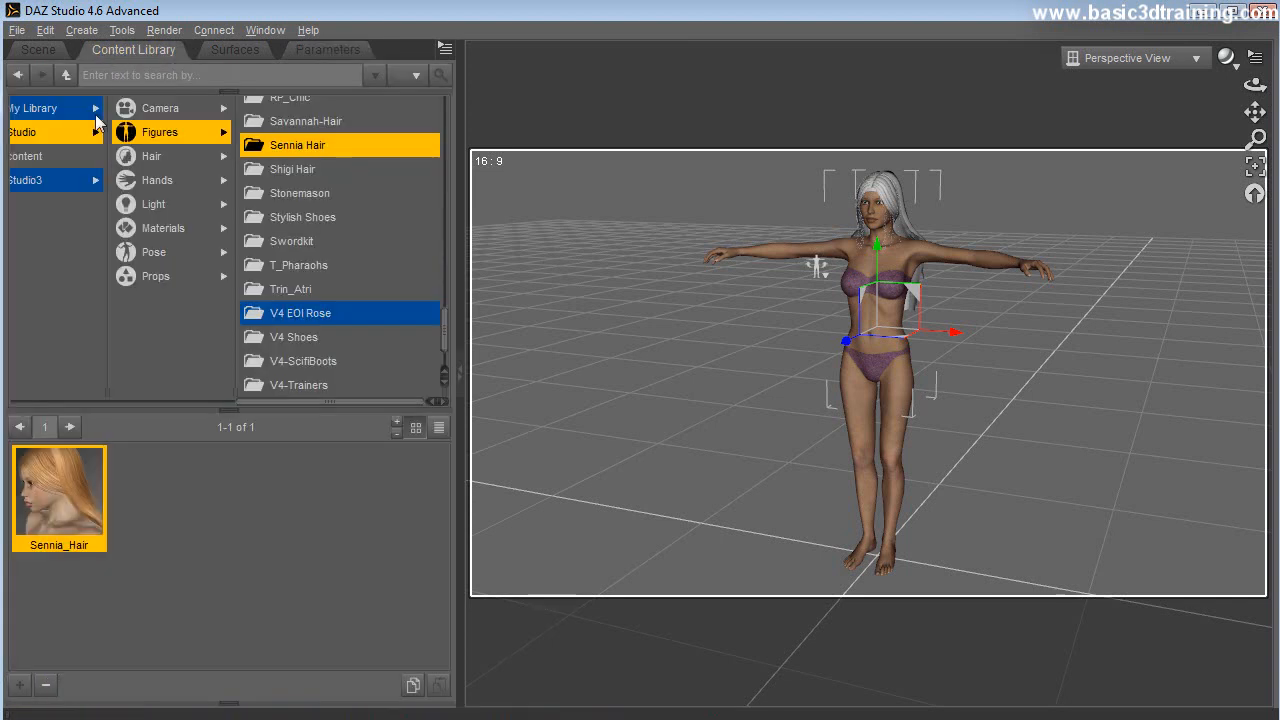
pyautogui.moveTo(1268, 118); pyautogui.dragTo(1256, 140)
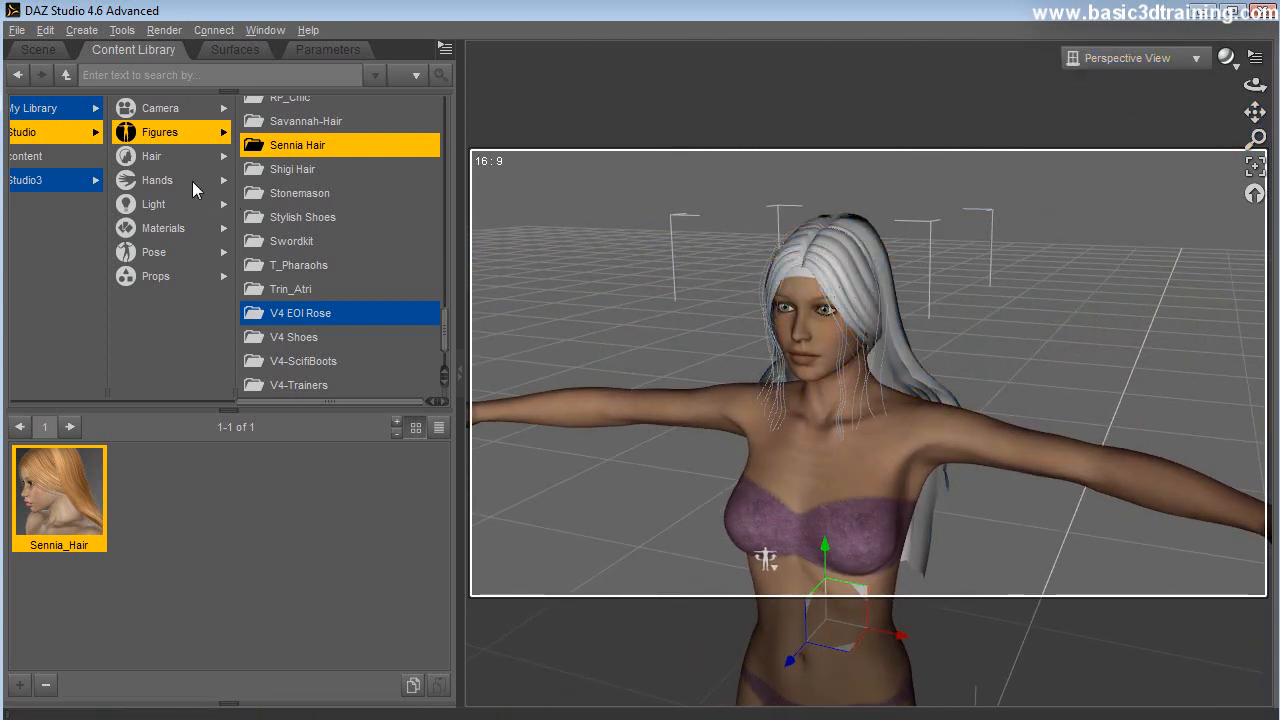
pyautogui.click(38, 49)
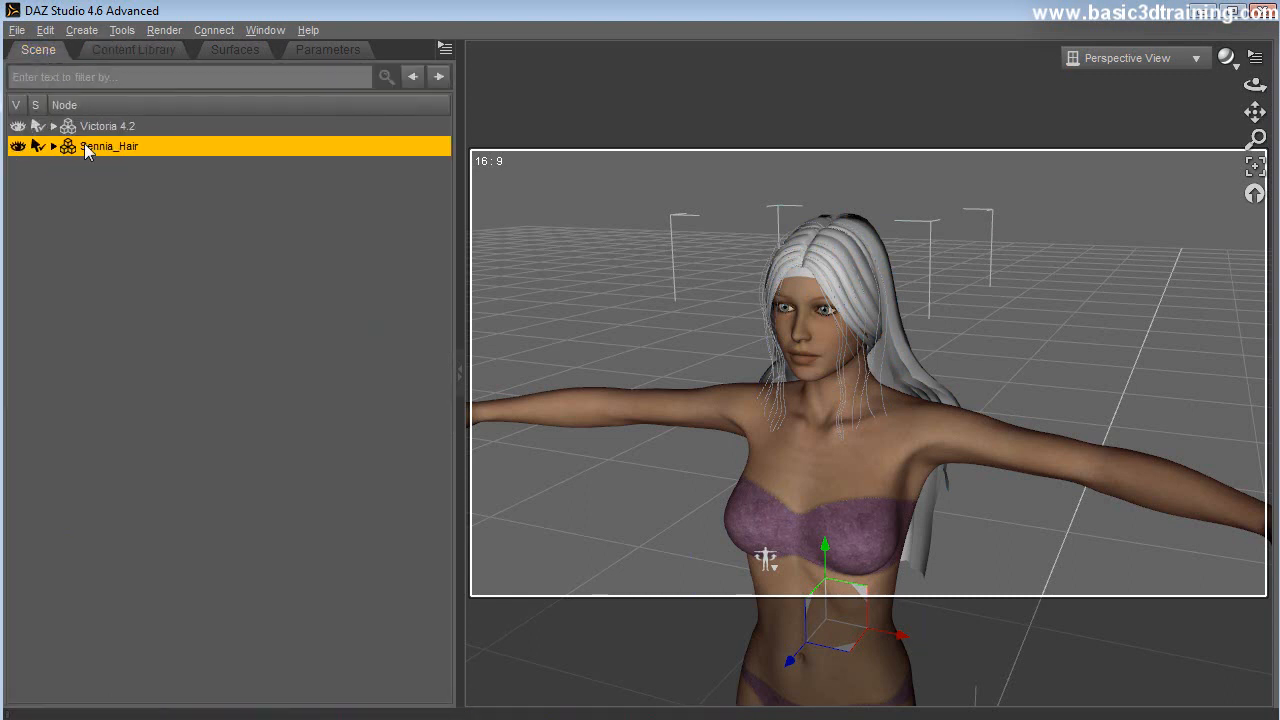
pyautogui.click(150, 50)
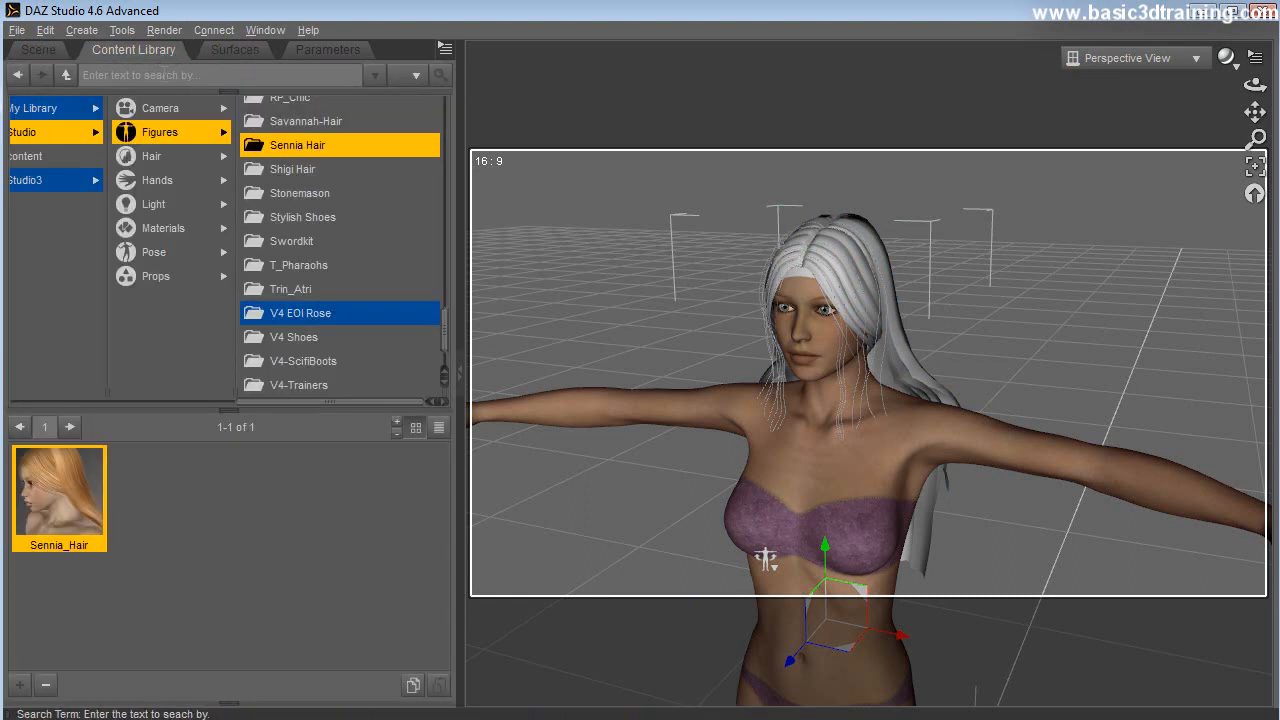
pyautogui.click(156, 254)
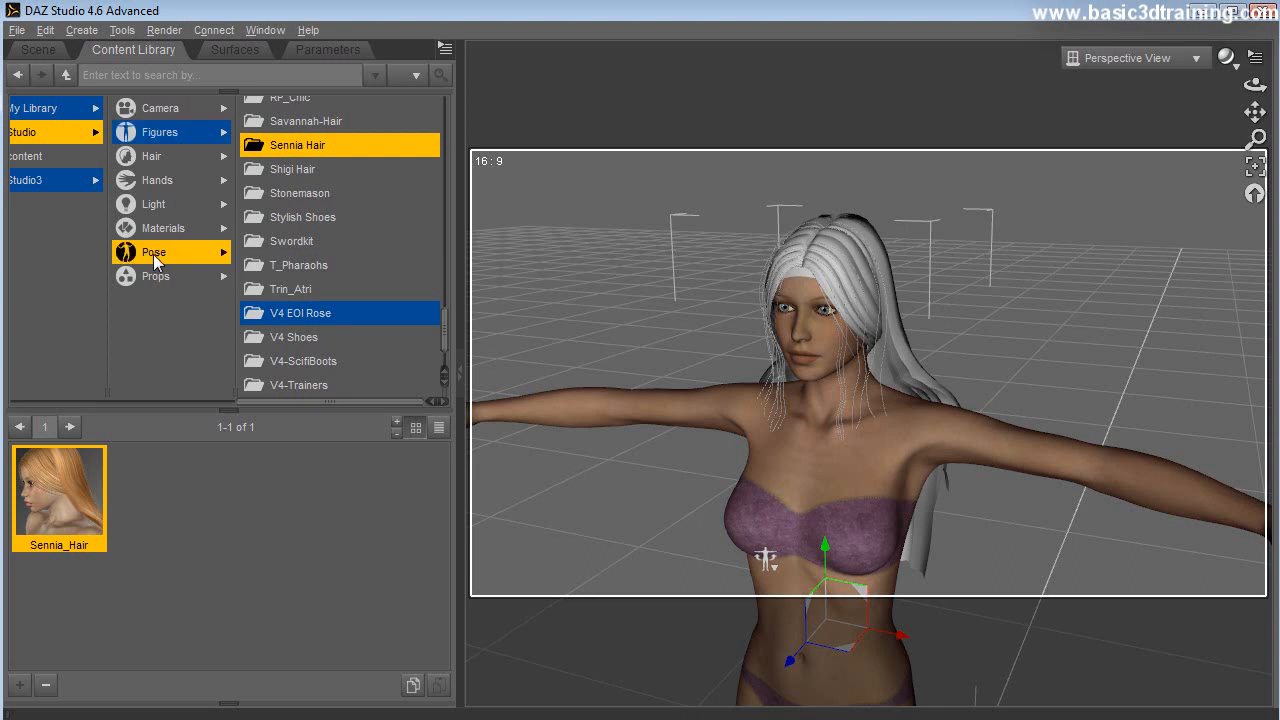
pyautogui.scroll(-15, 323, 250)
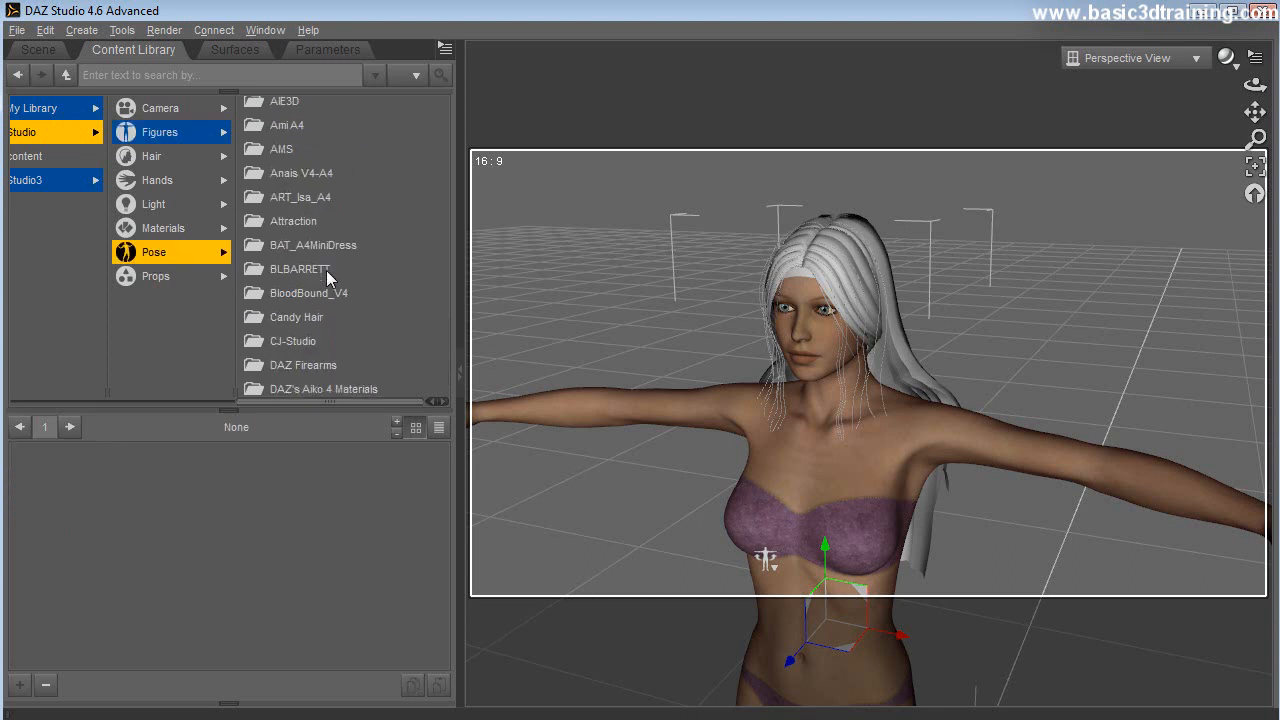
pyautogui.scroll(-15, 324, 300)
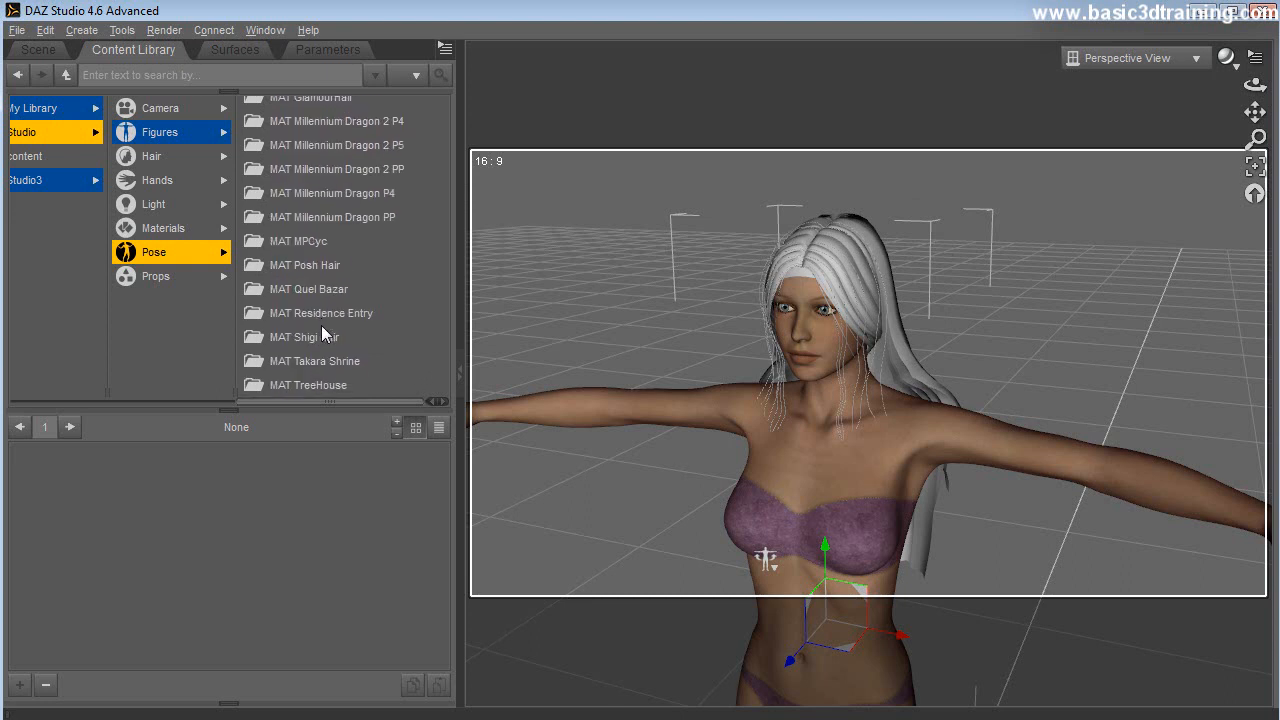
pyautogui.scroll(-4, 322, 326)
pyautogui.click(321, 318)
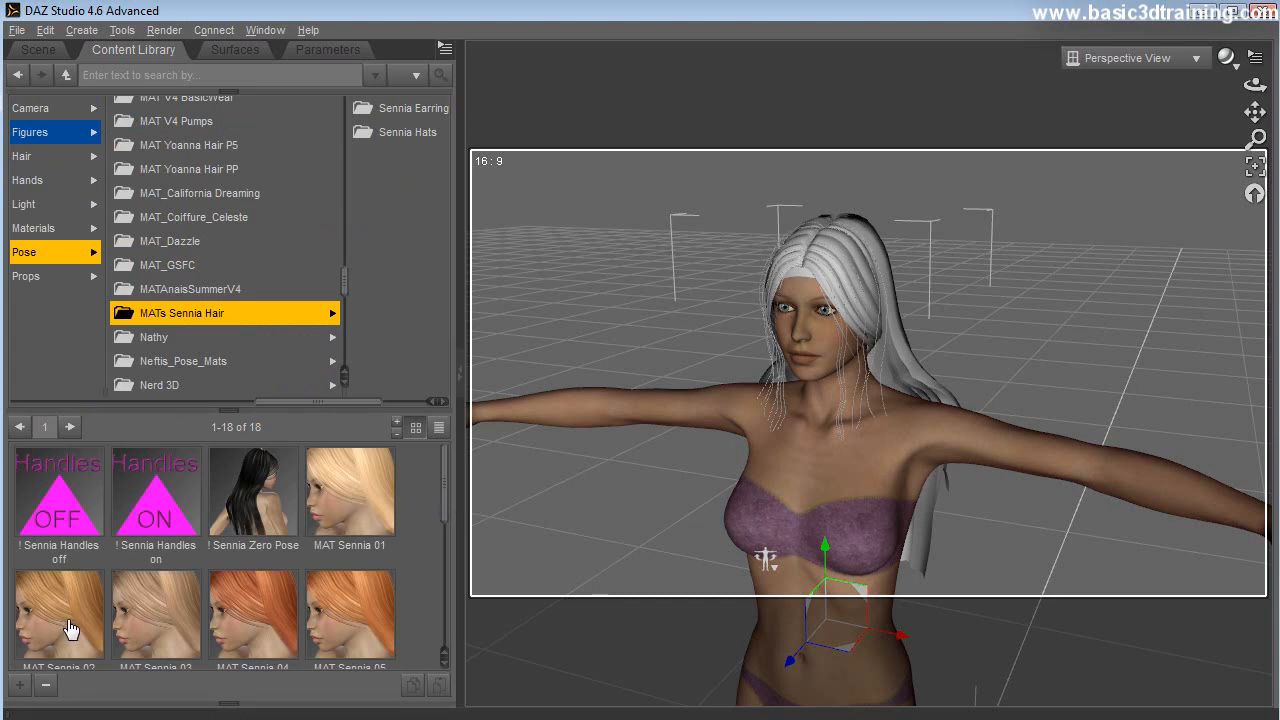
pyautogui.doubleClick(69, 628)
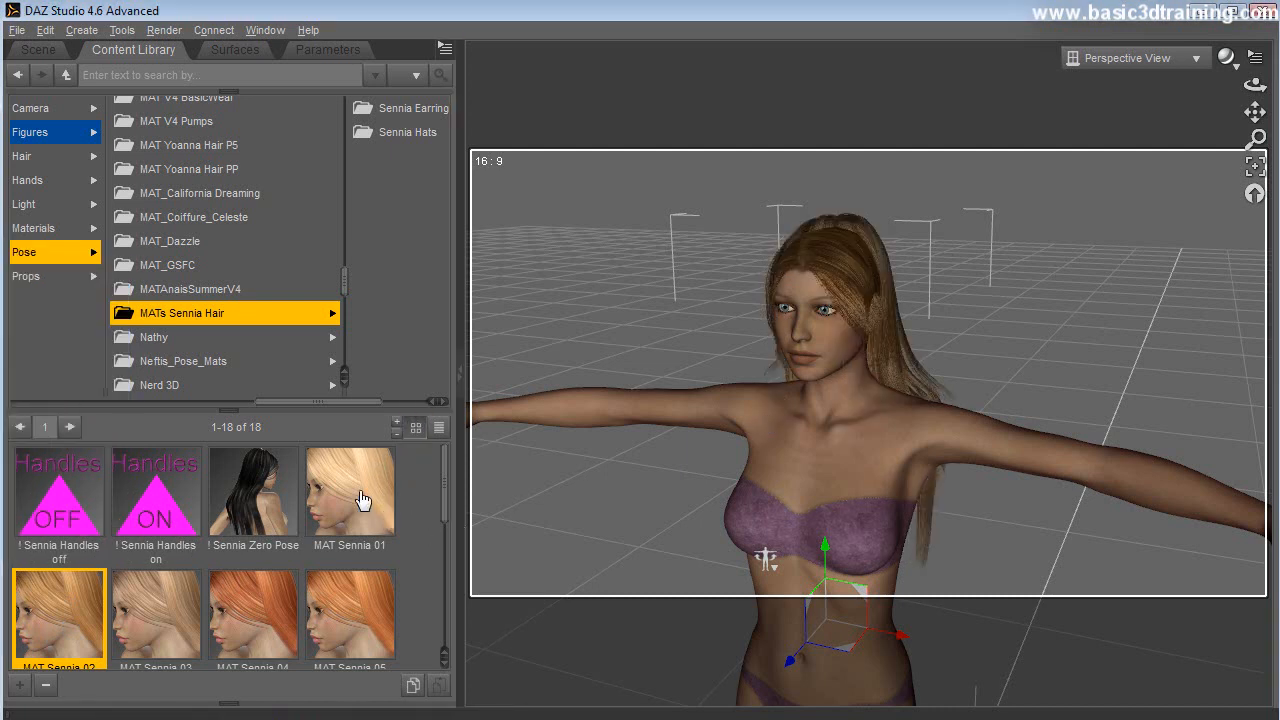
pyautogui.moveTo(1255, 85)
pyautogui.mouseDown()
pyautogui.moveTo(1060, 88)
pyautogui.moveTo(1250, 90)
pyautogui.mouseUp()
# - Select Victoria 4.2 in the scene and open the Life Poses folder under DAZ's Victoria 4 poses
pyautogui.click(38, 50)
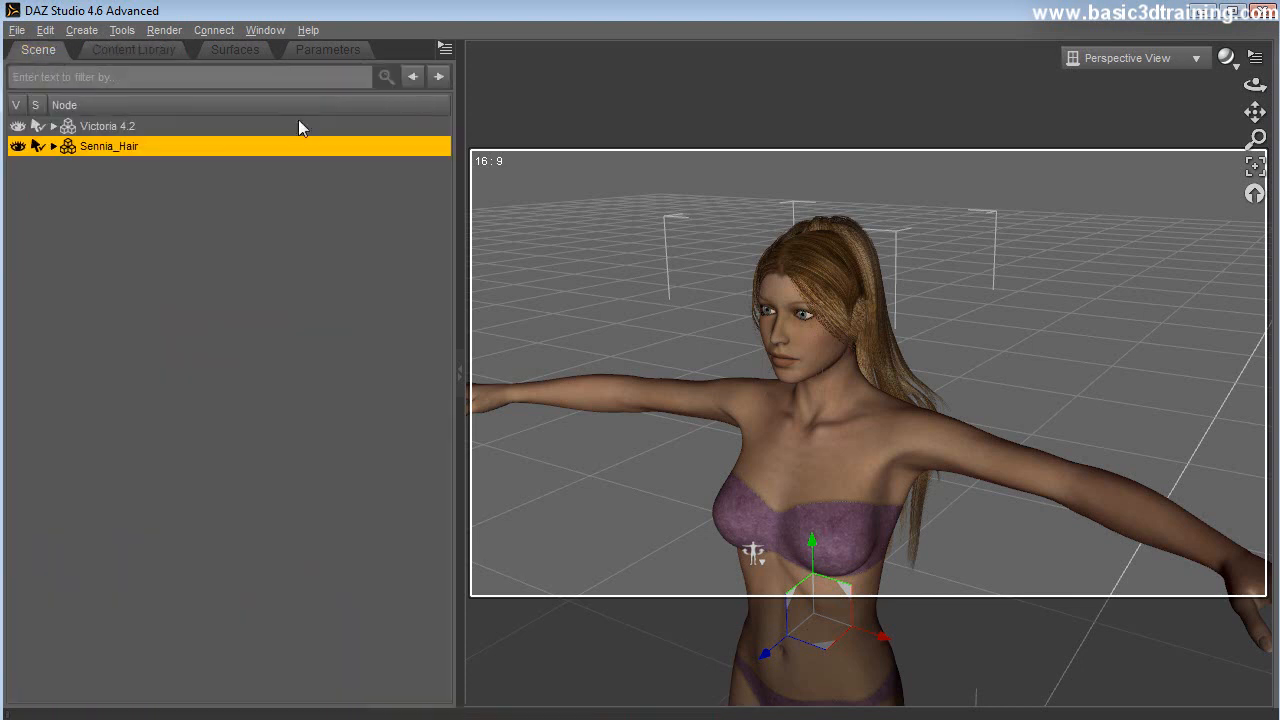
pyautogui.moveTo(1255, 112); pyautogui.dragTo(1261, 190)
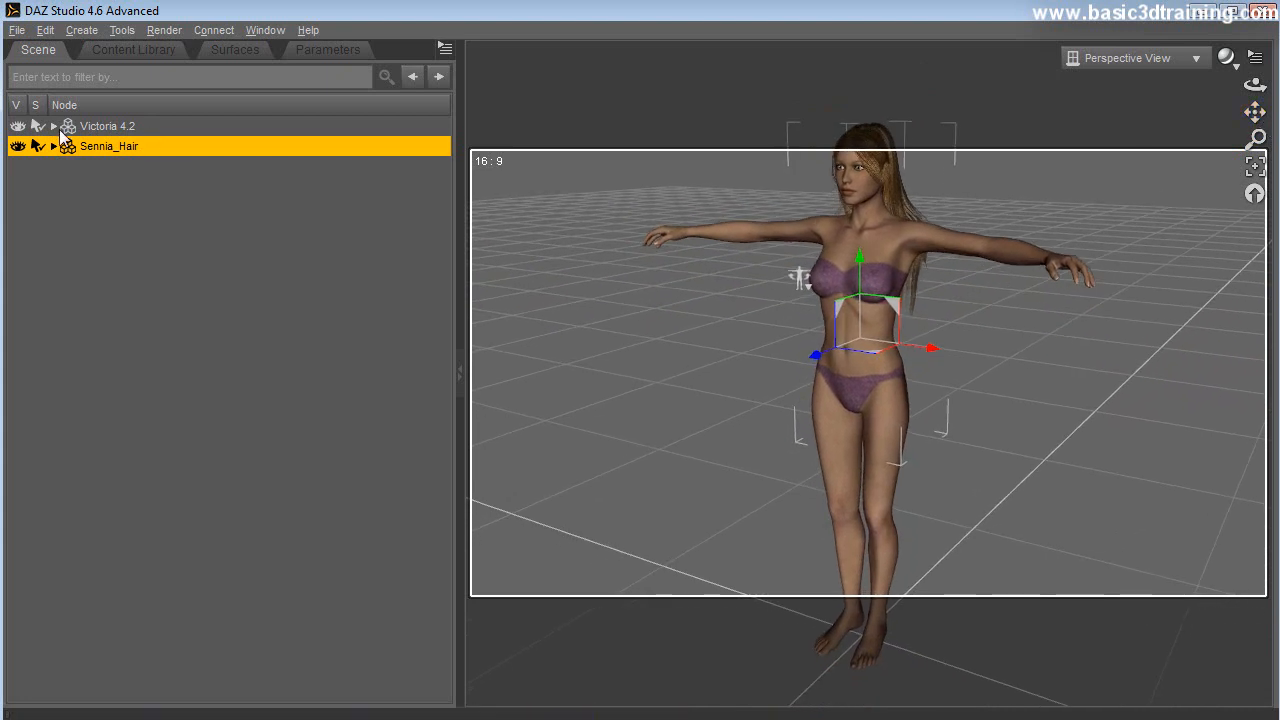
pyautogui.click(85, 130)
pyautogui.click(133, 49)
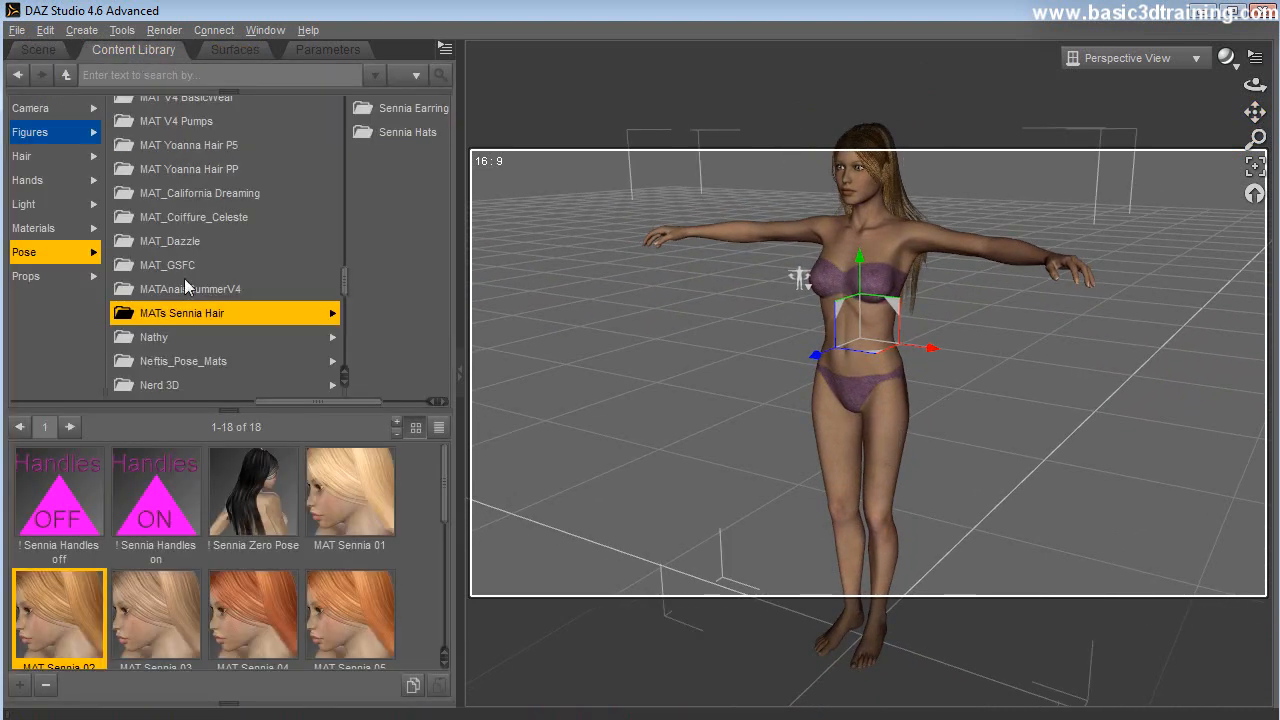
pyautogui.moveTo(318, 402); pyautogui.dragTo(200, 420)
pyautogui.scroll(10, 325, 270)
pyautogui.scroll(5, 340, 284)
pyautogui.click(336, 291)
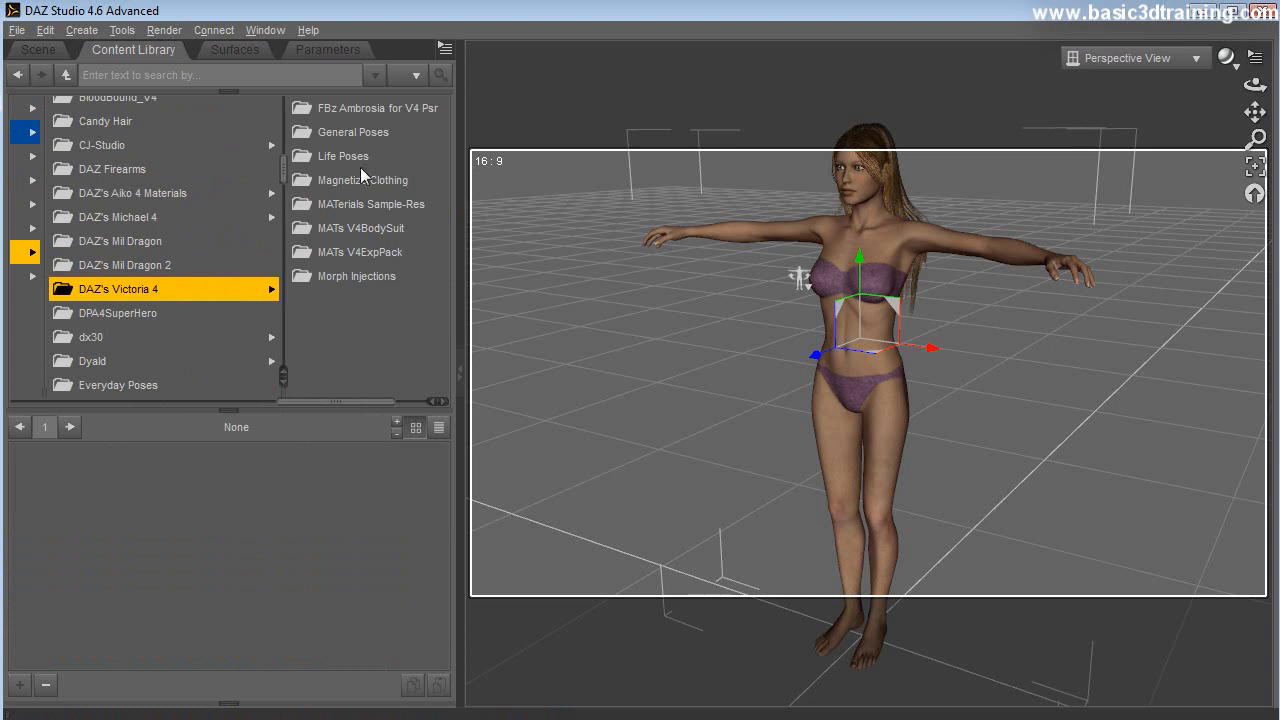
pyautogui.click(341, 158)
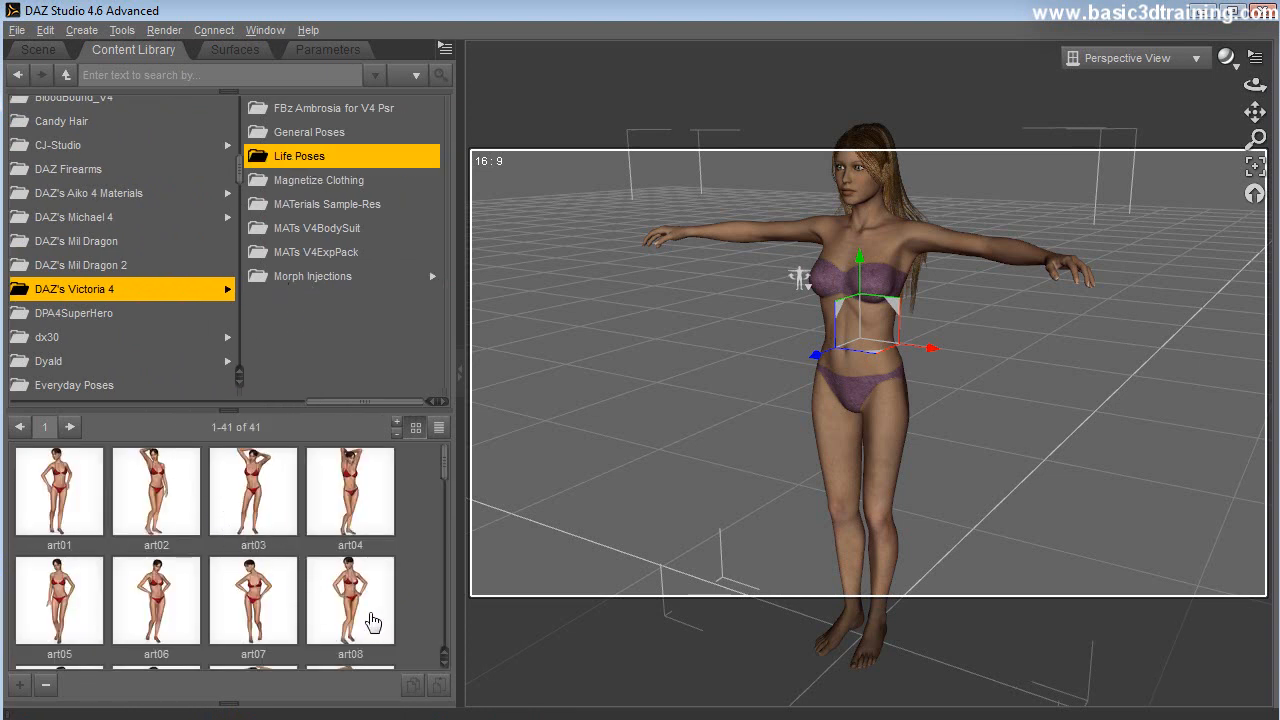
# - Try the art06 life pose on Victoria 4.2, and replace it with art08
pyautogui.doubleClick(155, 610)
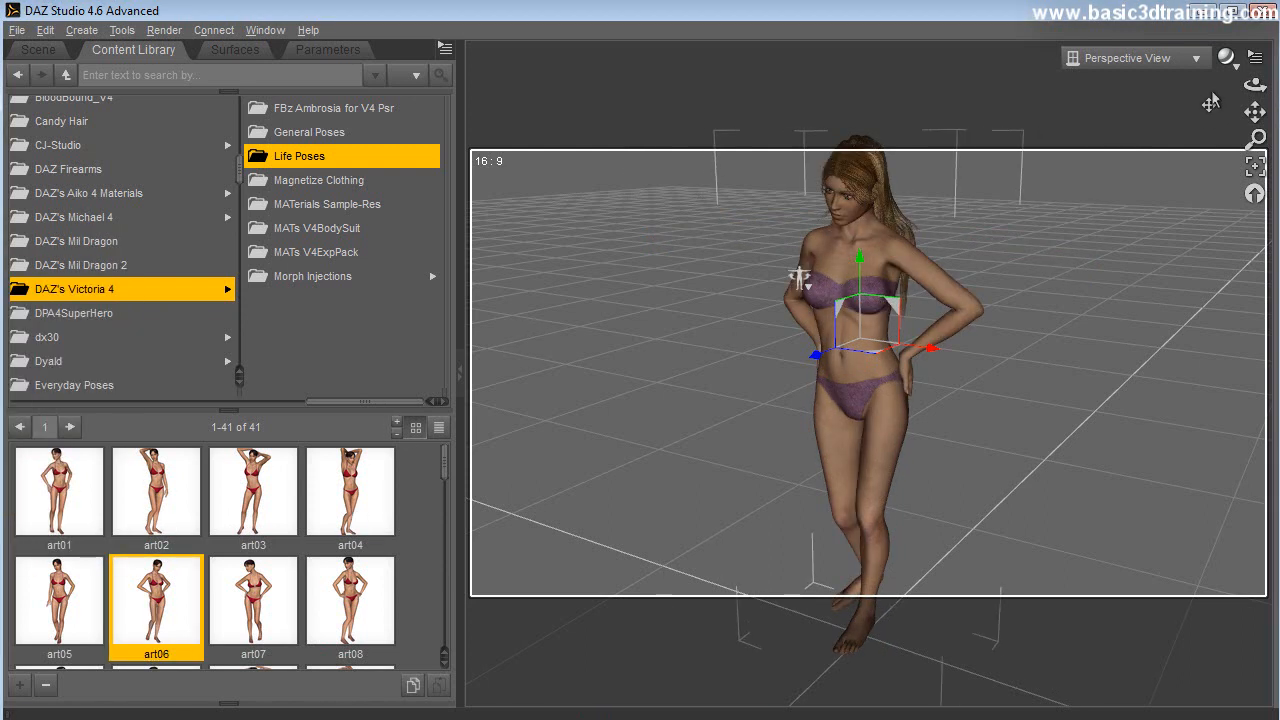
pyautogui.moveTo(1255, 85)
pyautogui.mouseDown()
pyautogui.moveTo(1275, 86)
pyautogui.moveTo(1215, 80)
pyautogui.moveTo(1255, 85)
pyautogui.mouseUp()
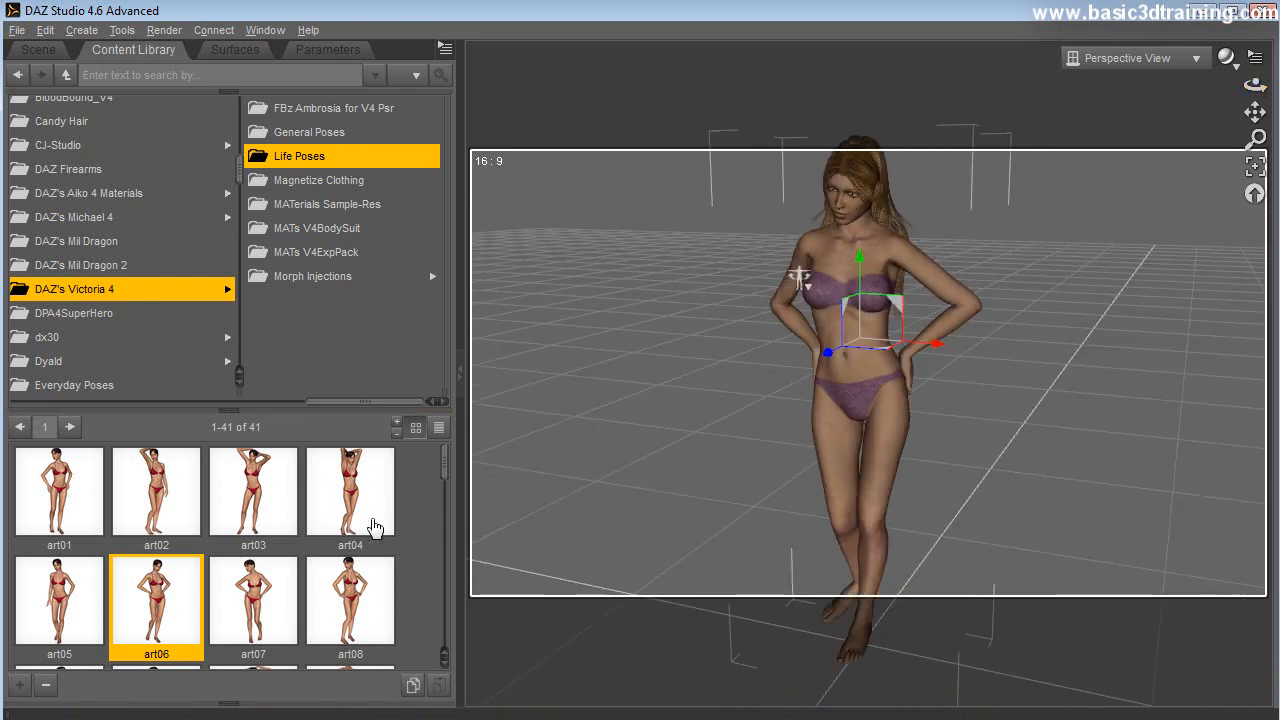
pyautogui.click(360, 590)
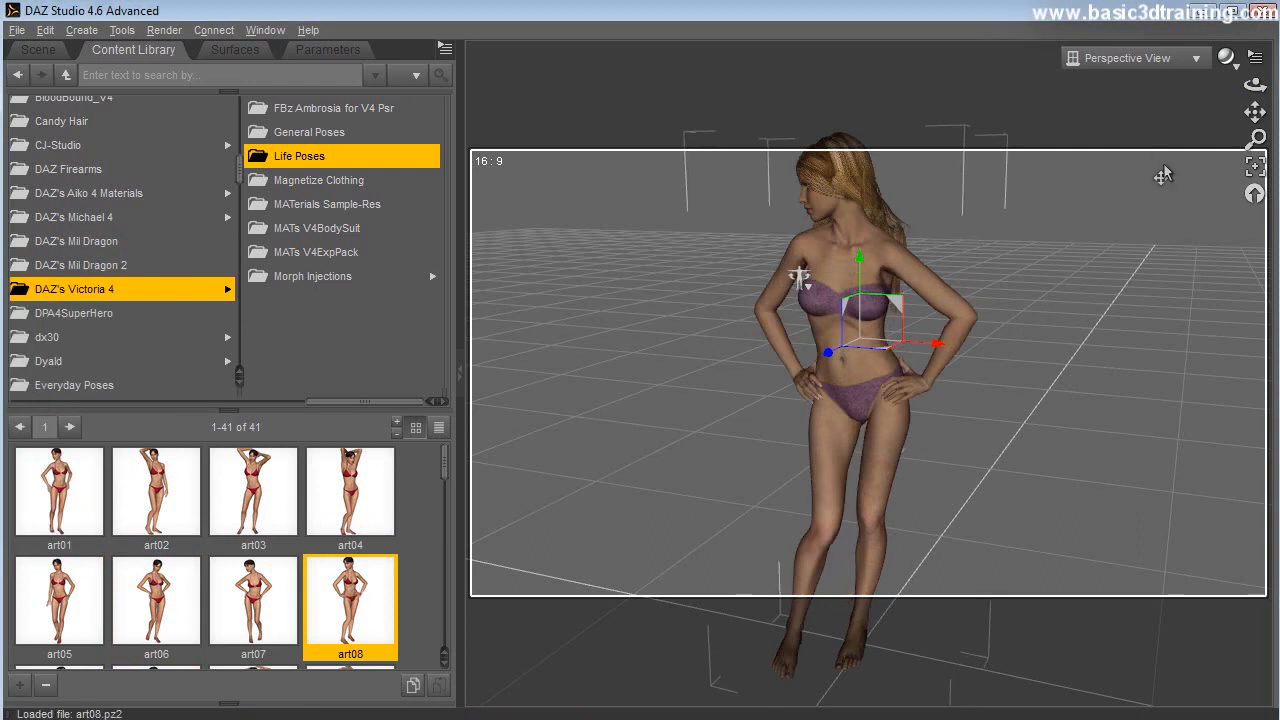
pyautogui.moveTo(1256, 86); pyautogui.dragTo(1245, 86)
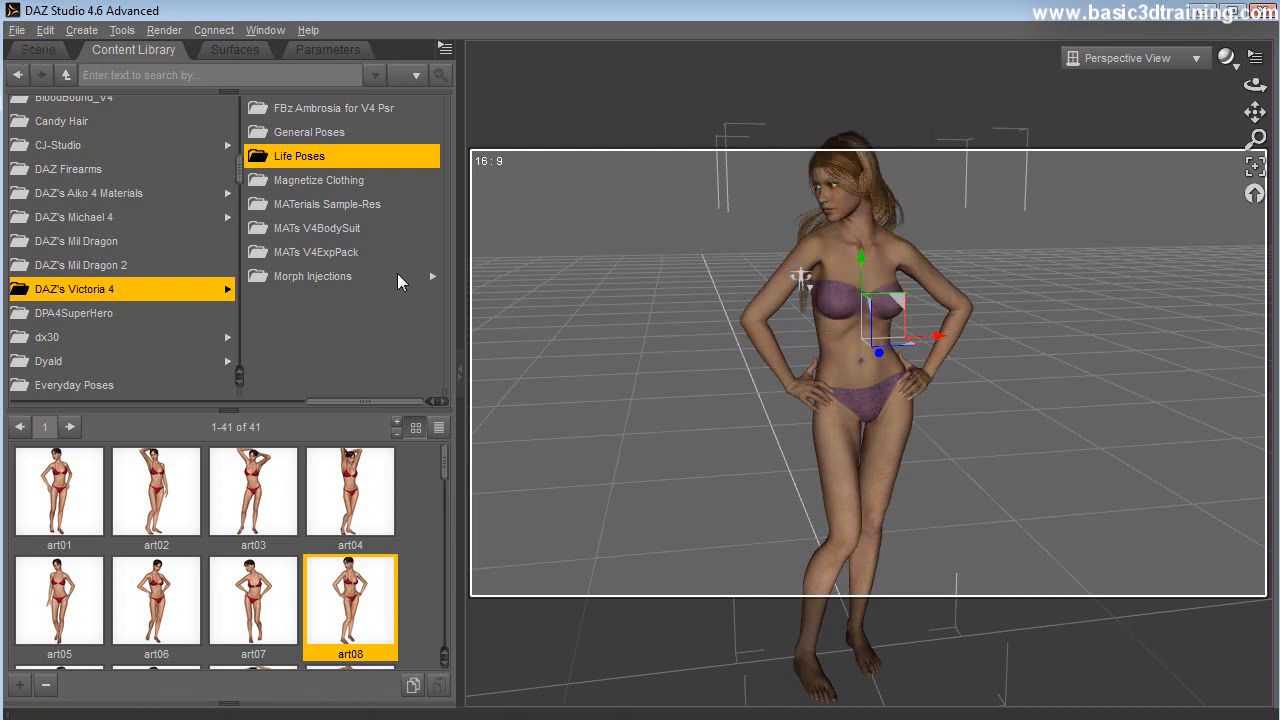
# - Select Sennia_Hair, check its Fit to parameter, and inspect the hair from the back and front of the posed figure
pyautogui.click(42, 50)
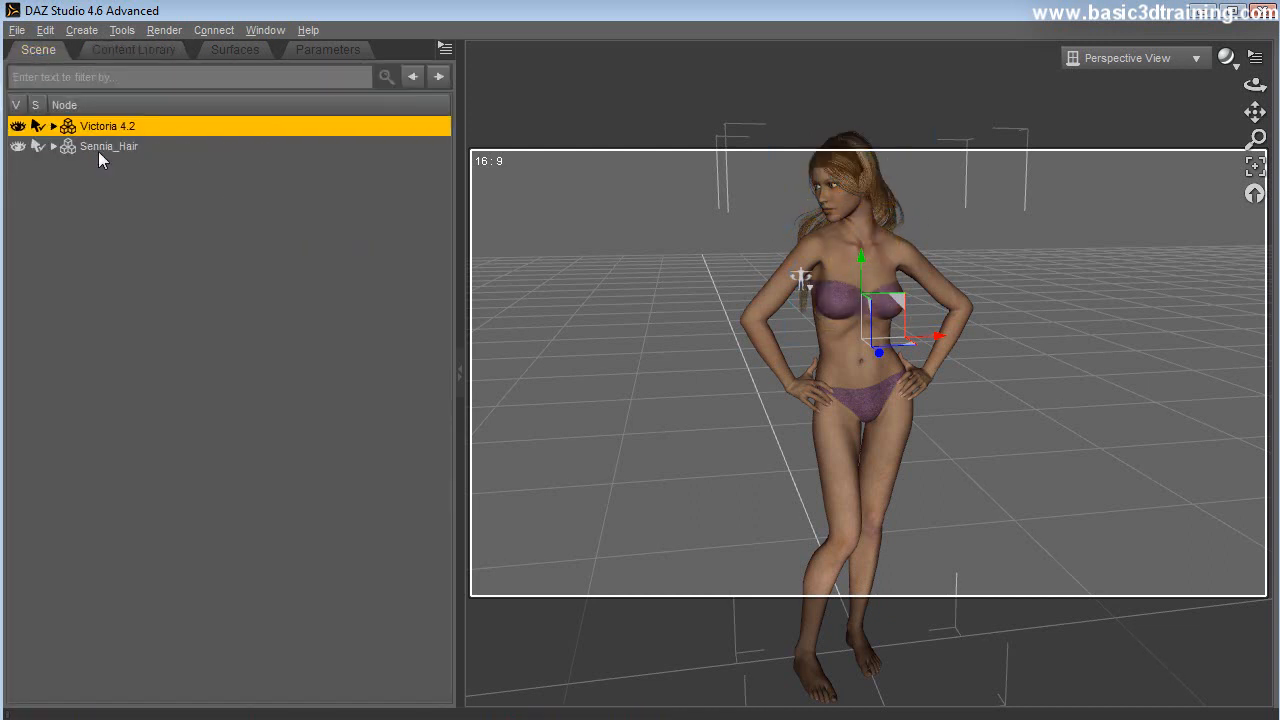
pyautogui.click(101, 147)
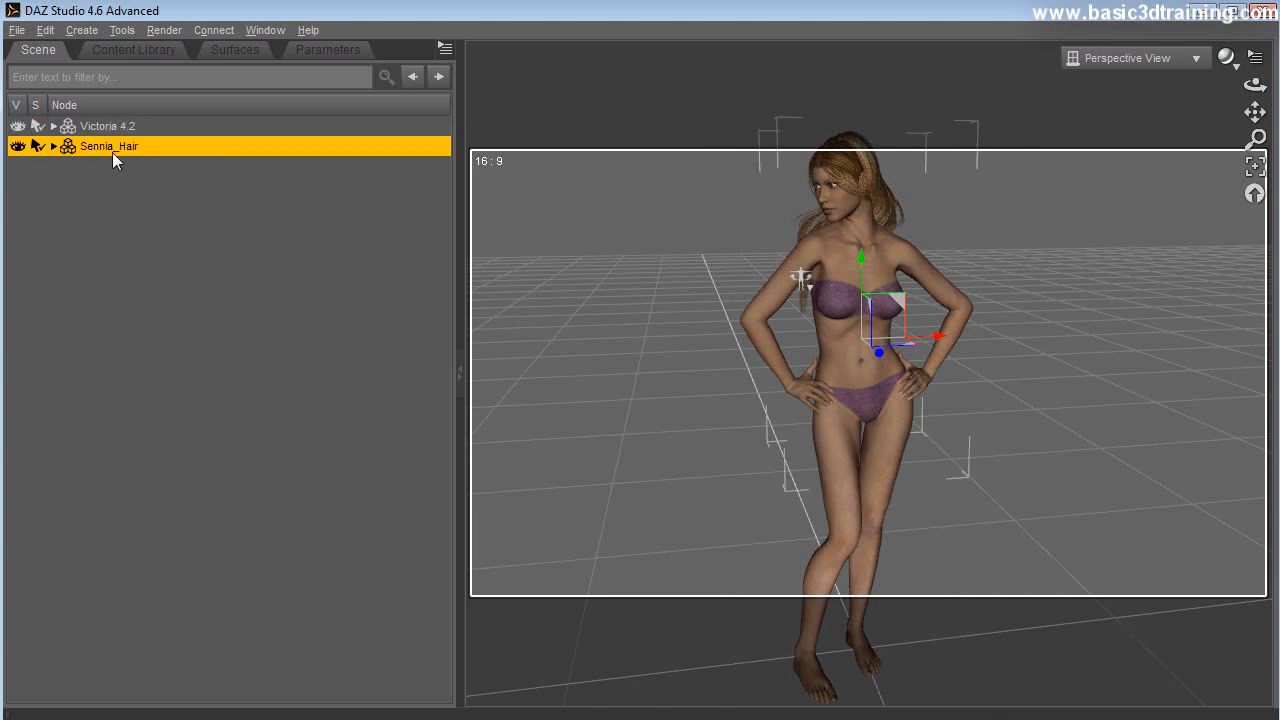
pyautogui.click(325, 50)
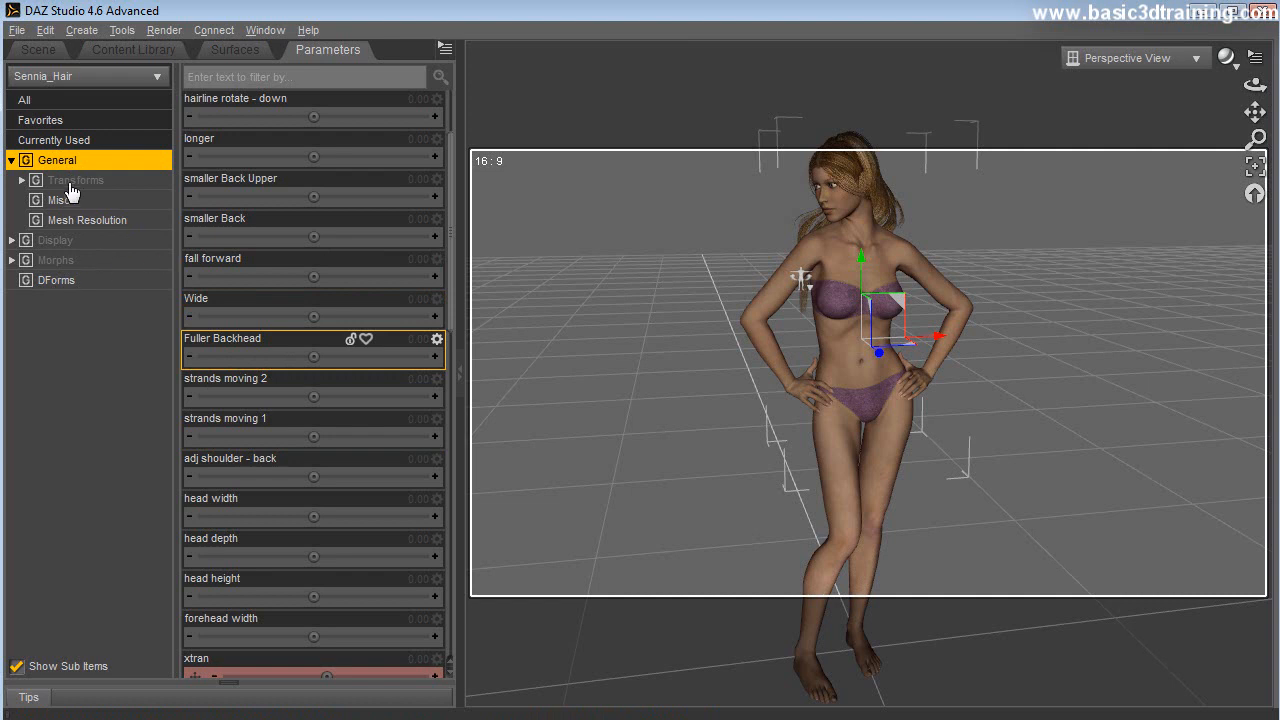
pyautogui.scroll(-3, 255, 330)
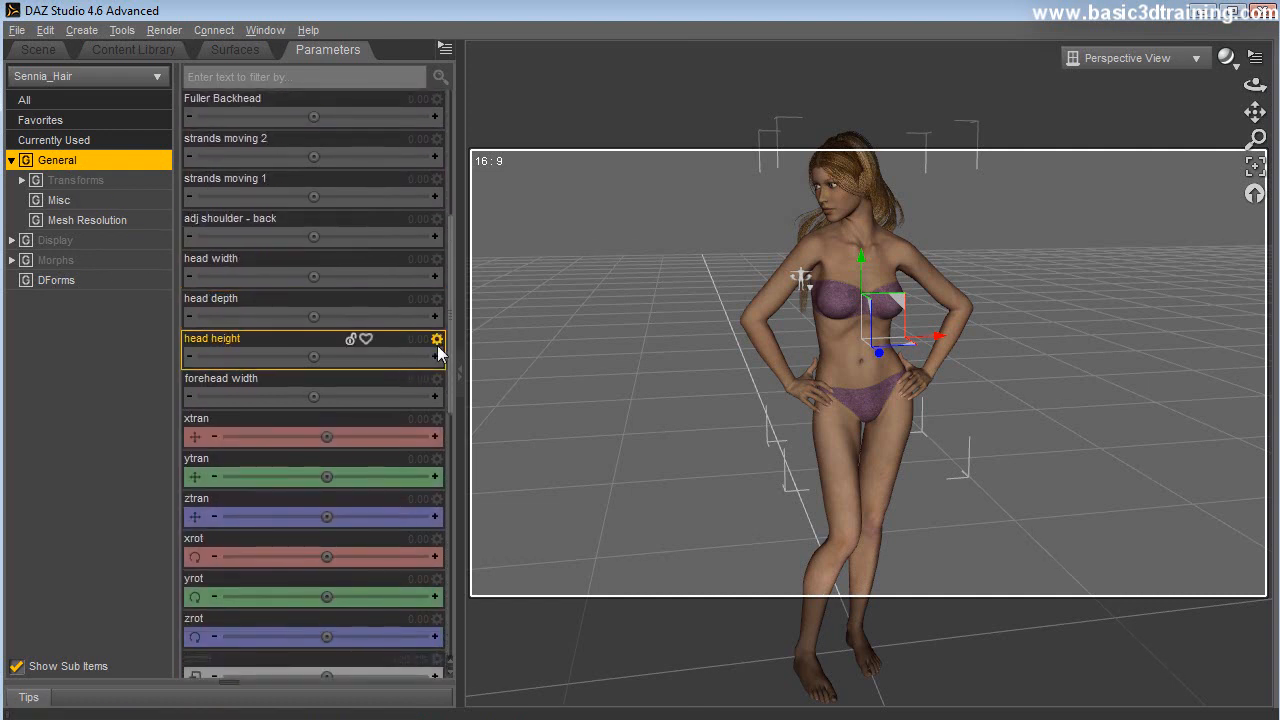
pyautogui.moveTo(452, 350); pyautogui.dragTo(458, 516)
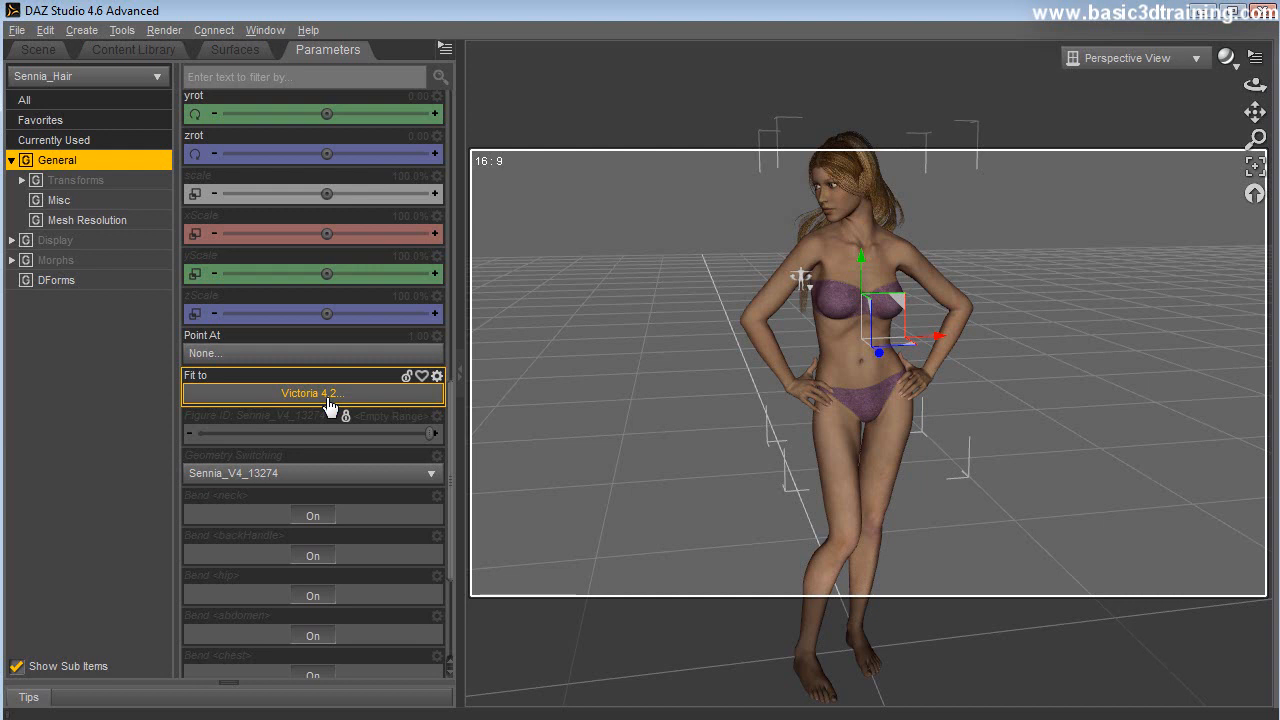
pyautogui.moveTo(1255, 85); pyautogui.dragTo(1142, 88)
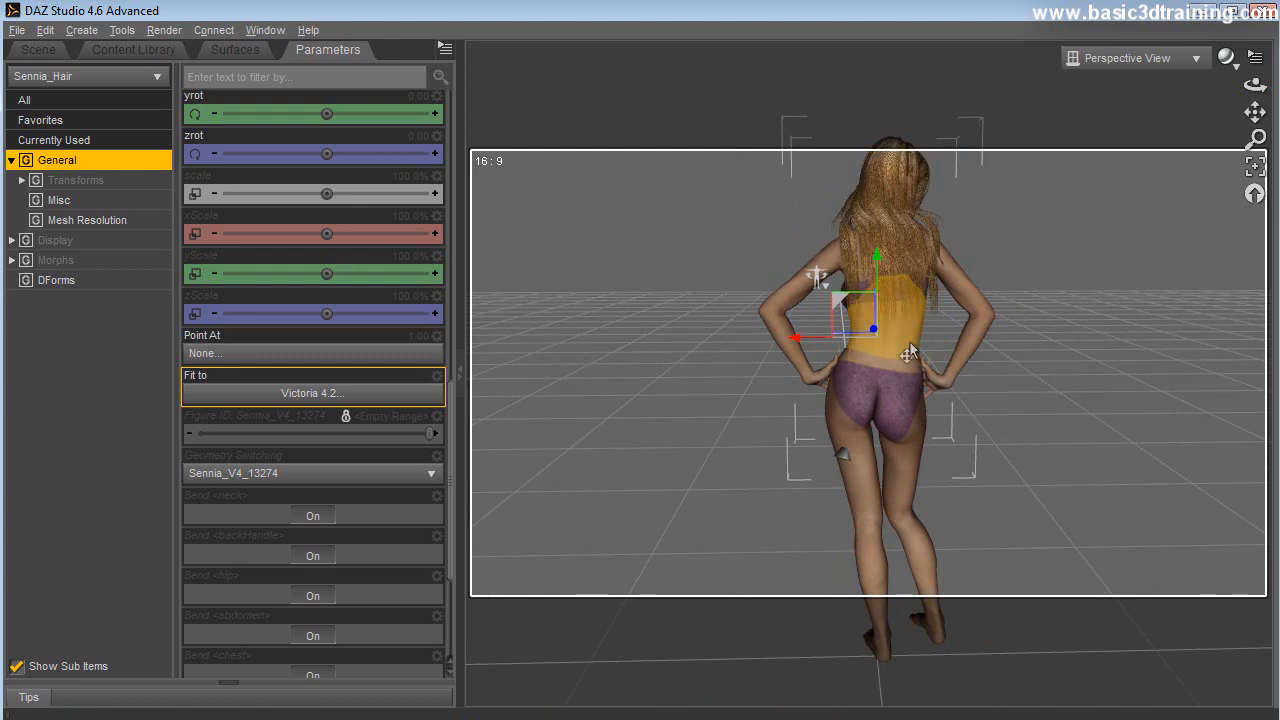
pyautogui.moveTo(1255, 86); pyautogui.dragTo(1186, 87)
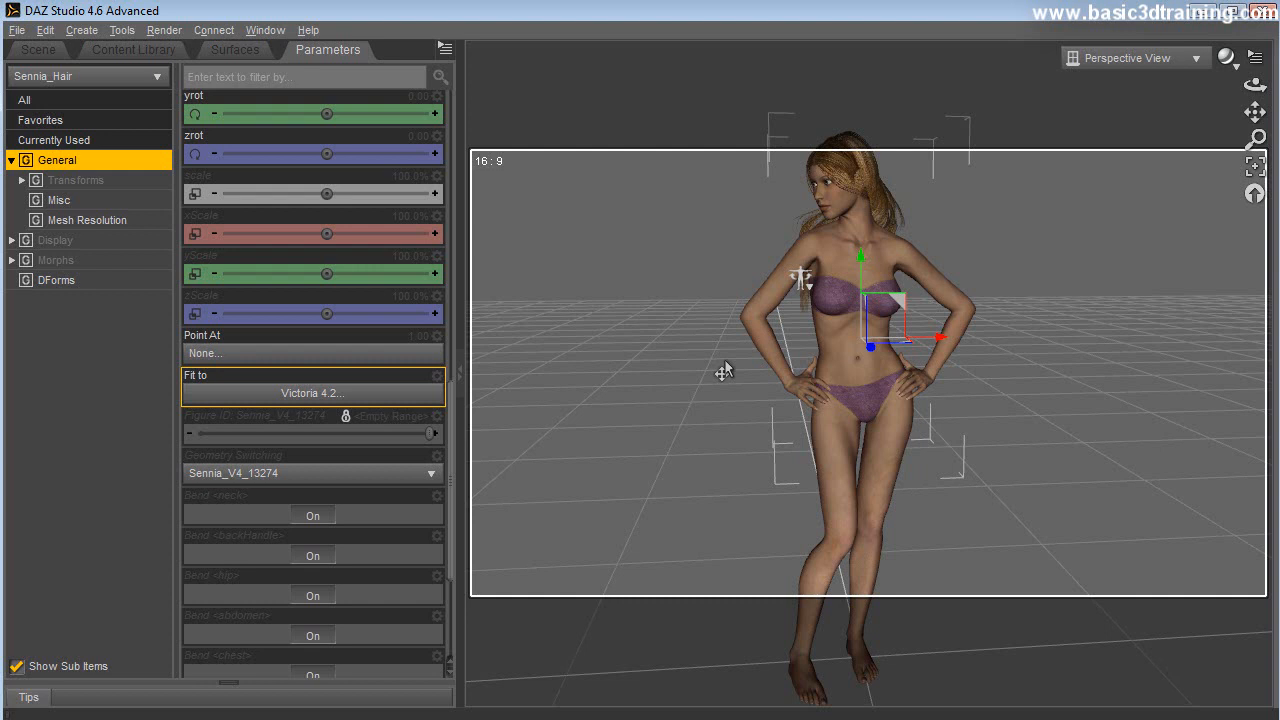
# - Export the figure as V4WithHair.obj using the Lightwave (1 unit = 1m) preset, with Write Material Library and Collect Maps enabled
pyautogui.click(17, 32)
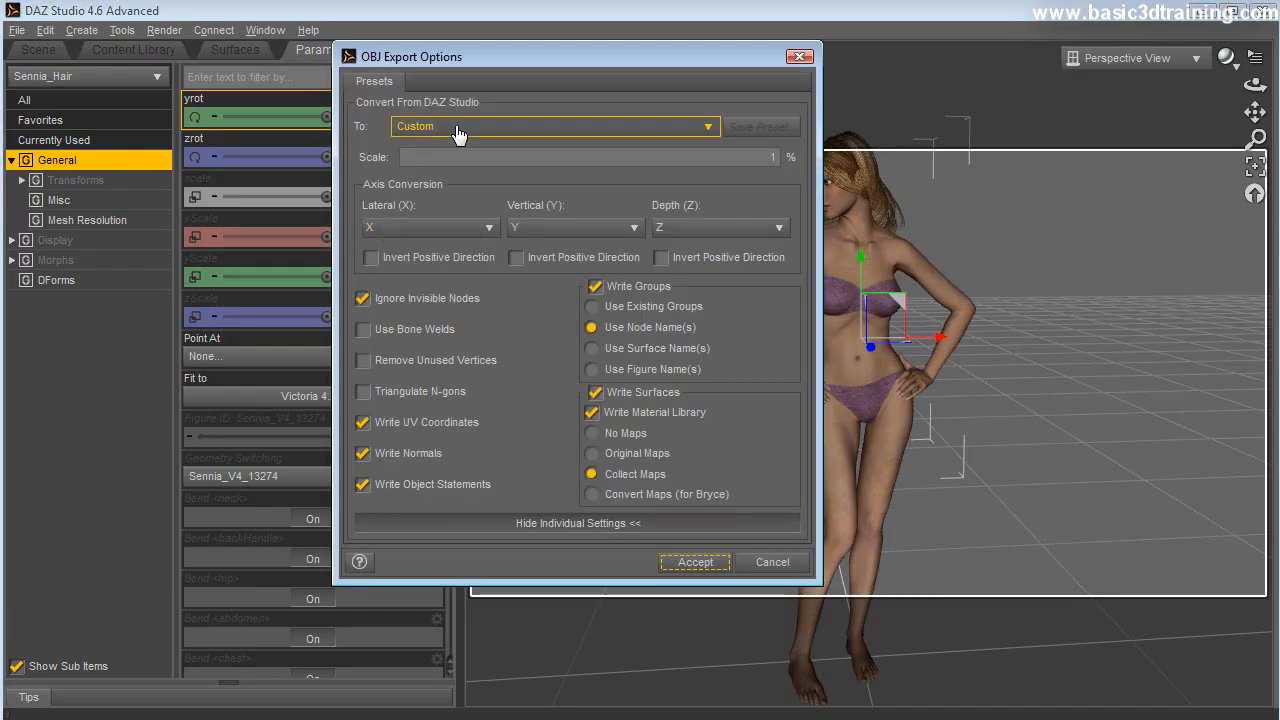
pyautogui.click(457, 128)
pyautogui.click(455, 307)
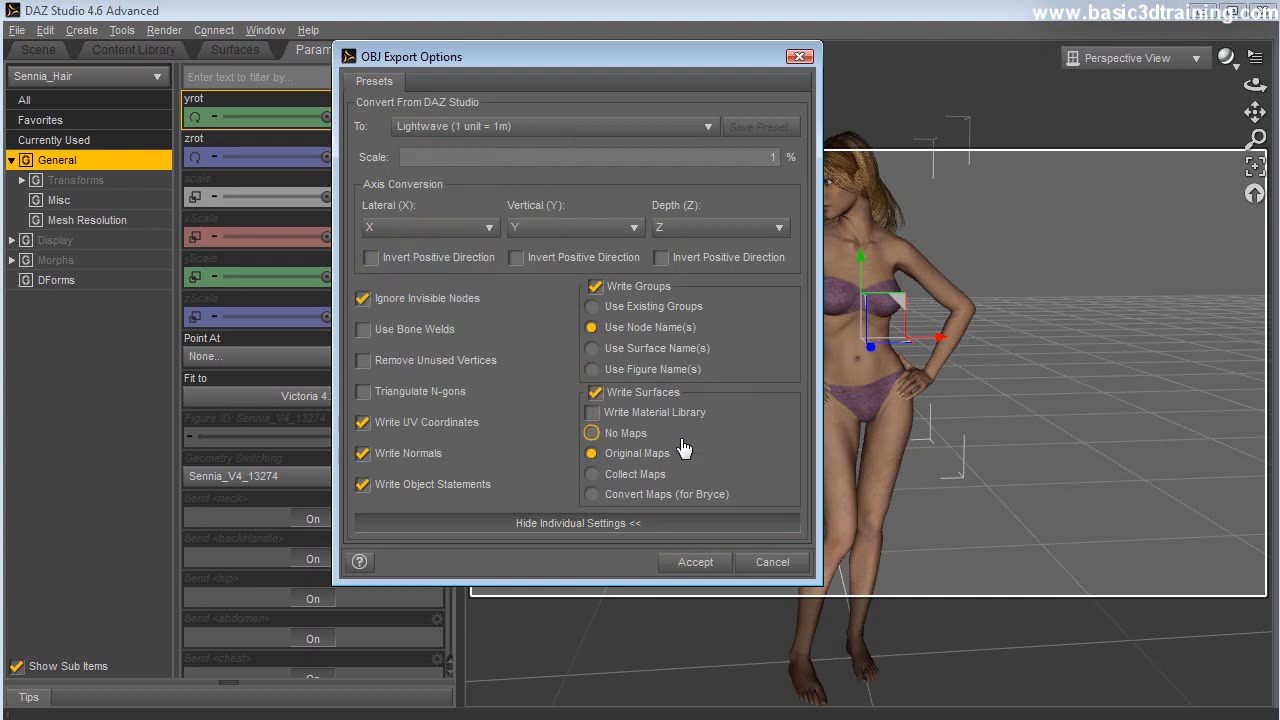
pyautogui.click(591, 474)
pyautogui.click(597, 416)
pyautogui.click(597, 416)
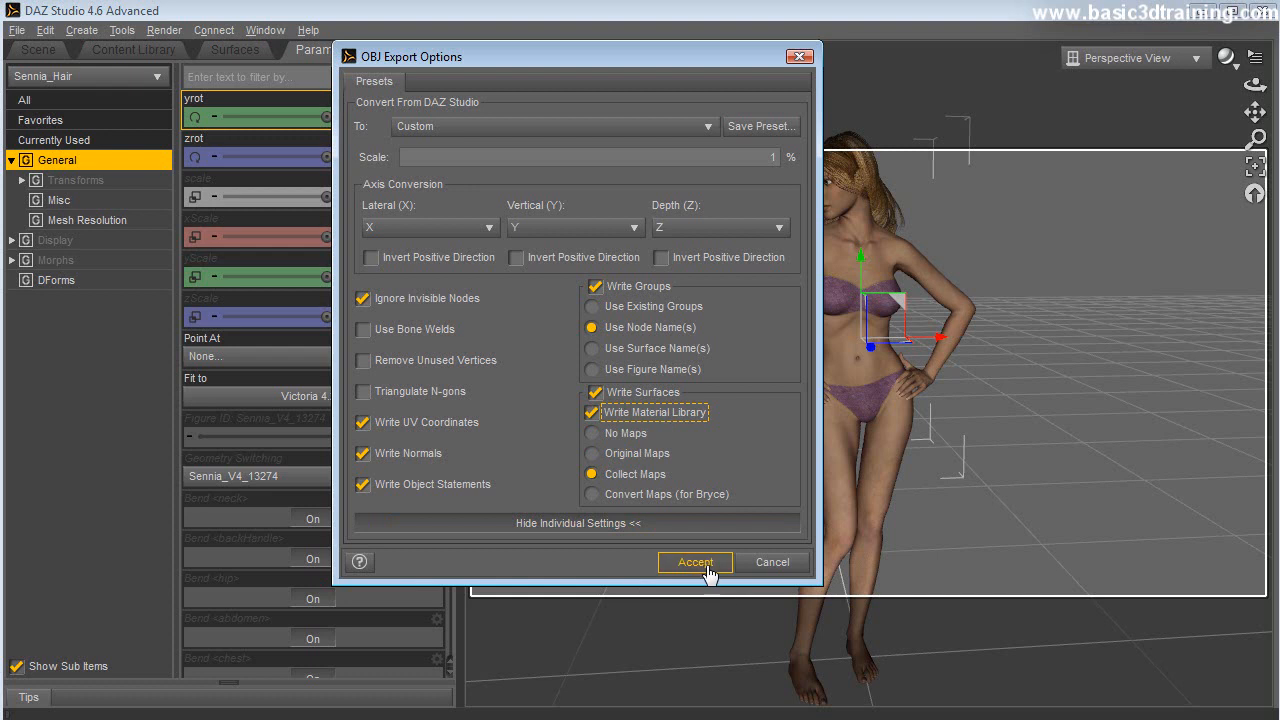
pyautogui.click(695, 562)
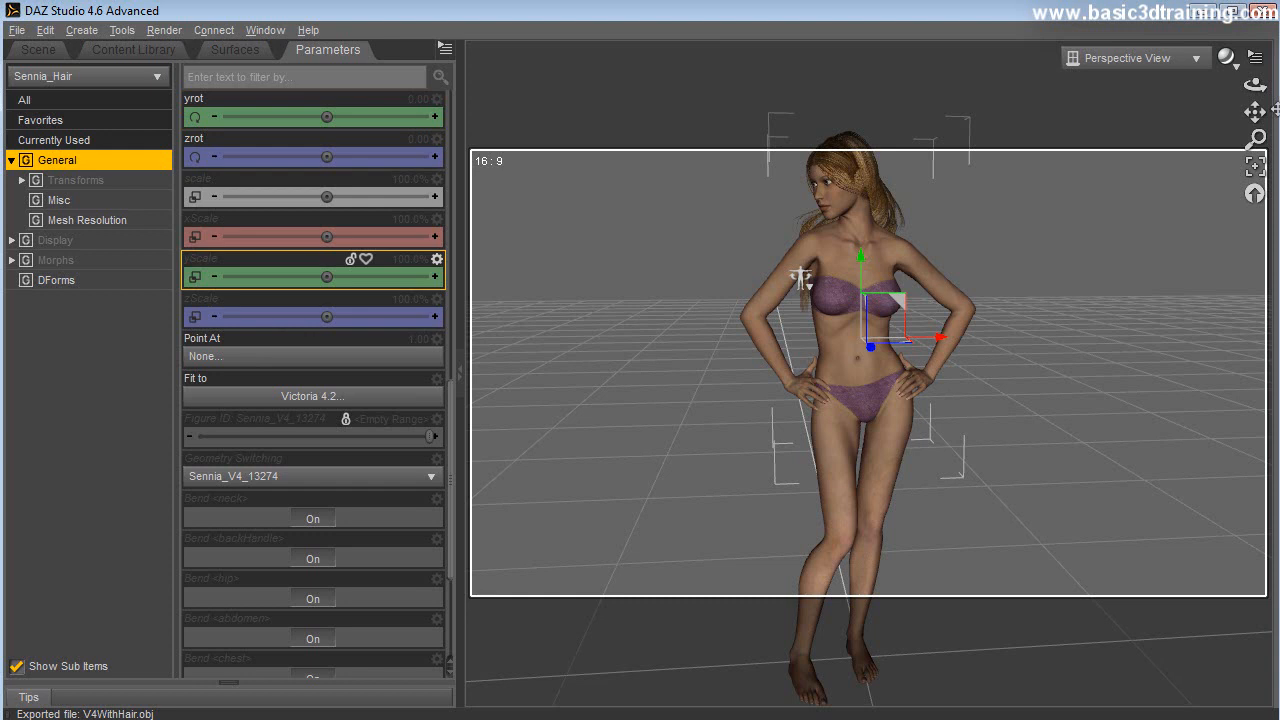
# - Set the strands moving 2 morph in Sennia_Hair's General parameters to 1.94
pyautogui.moveTo(1255, 85); pyautogui.dragTo(1150, 88)
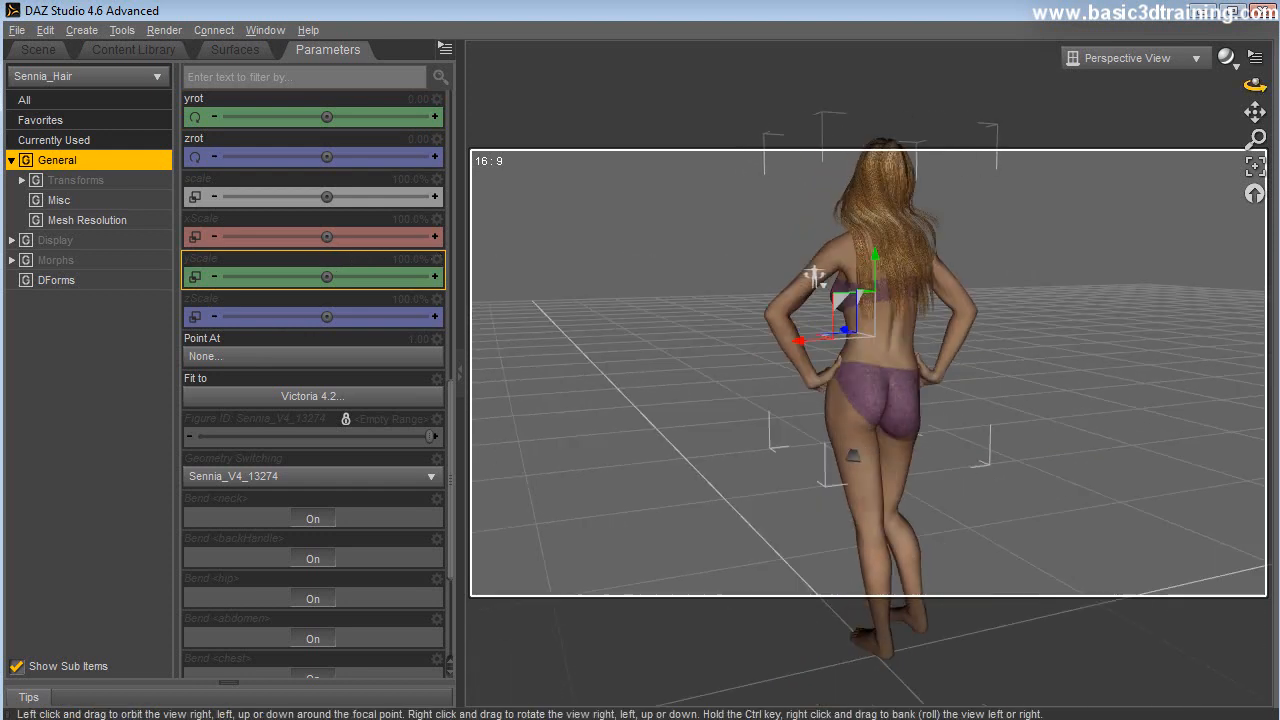
pyautogui.click(50, 50)
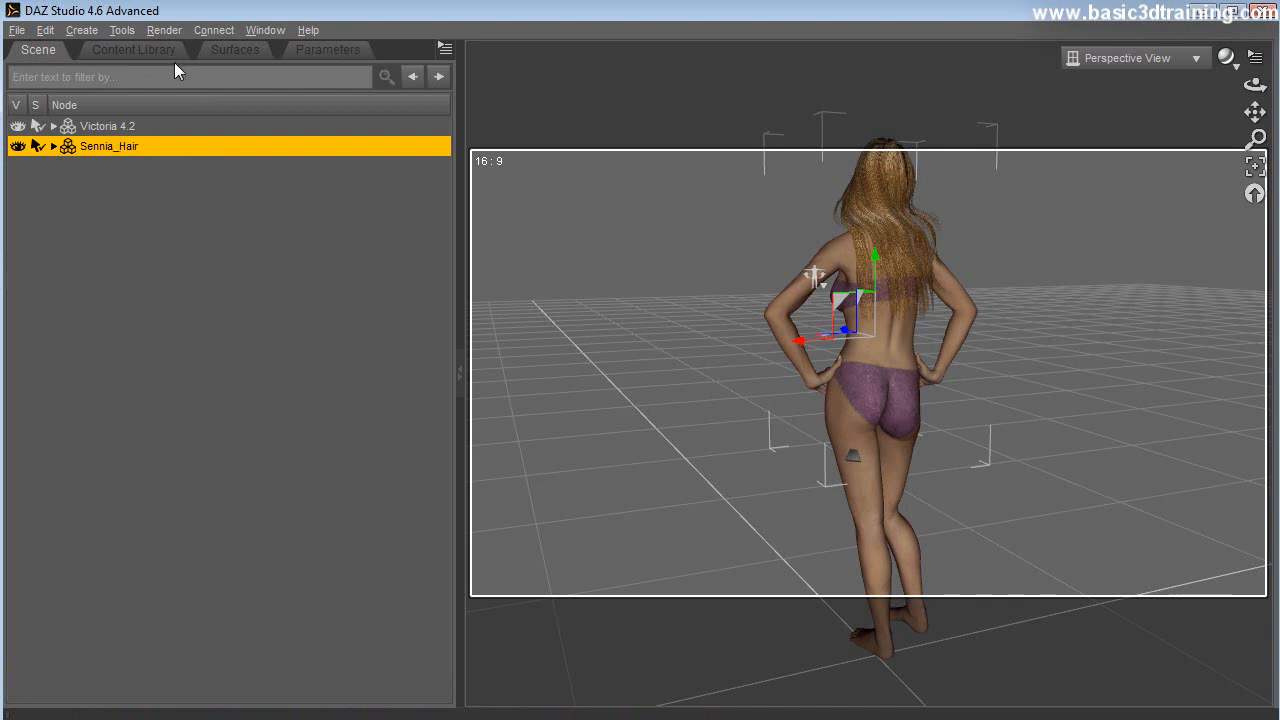
pyautogui.click(326, 50)
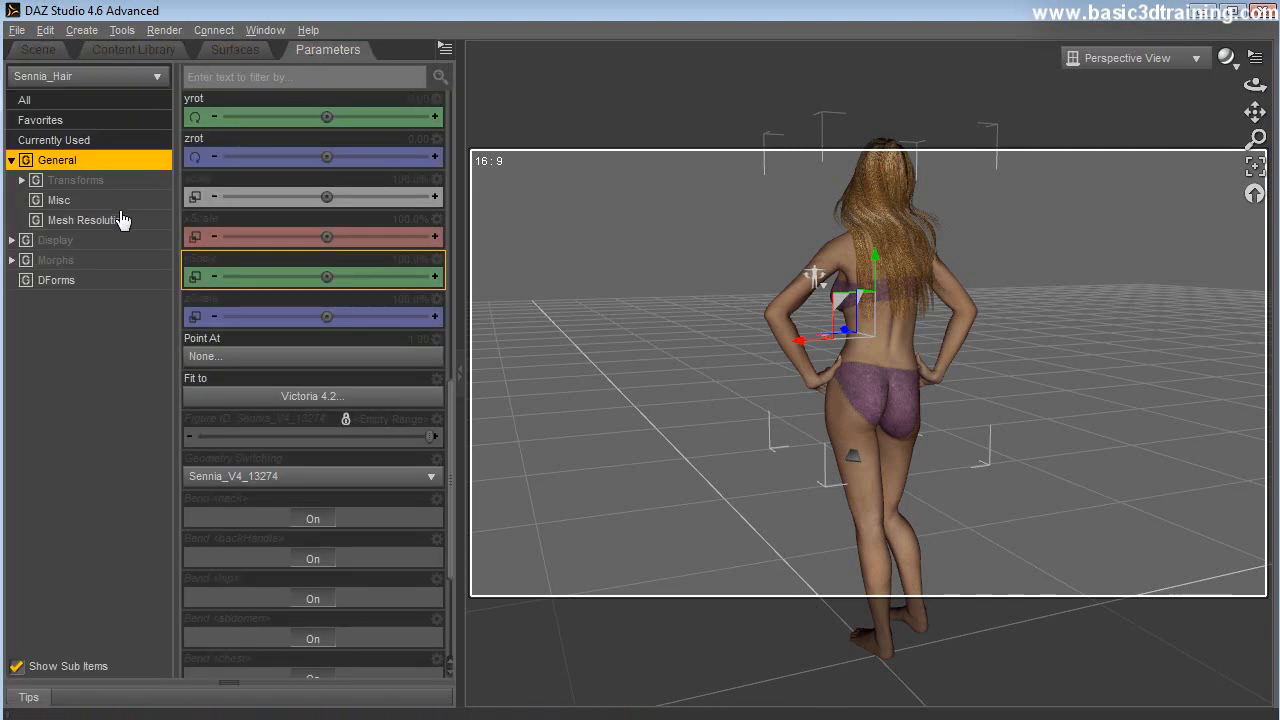
pyautogui.click(55, 240)
pyautogui.click(55, 260)
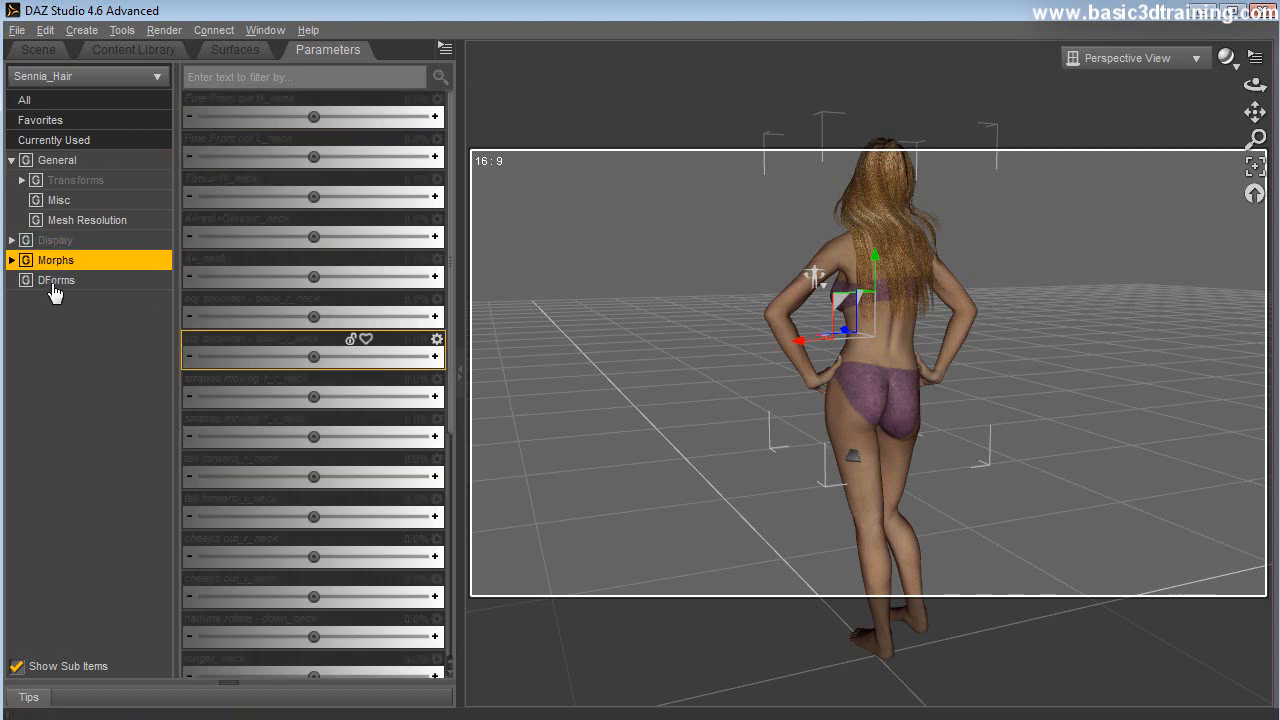
pyautogui.click(55, 280)
pyautogui.click(50, 160)
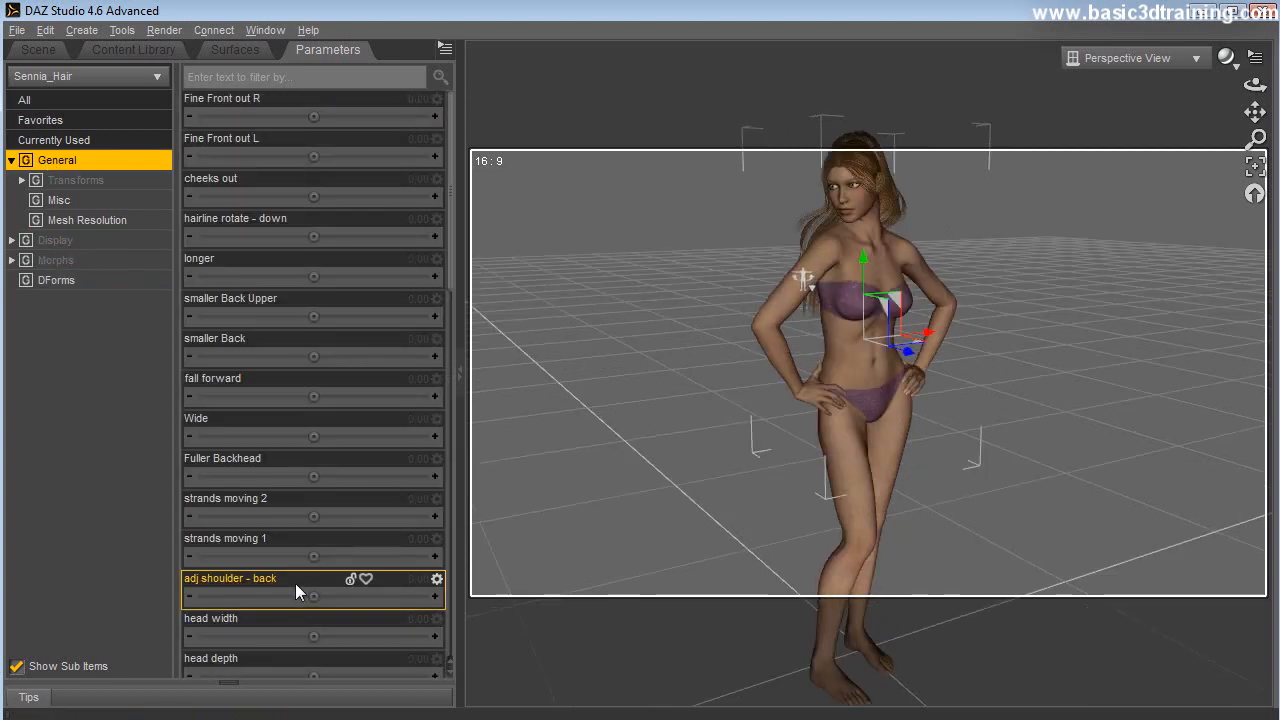
pyautogui.moveTo(325, 527); pyautogui.dragTo(408, 527)
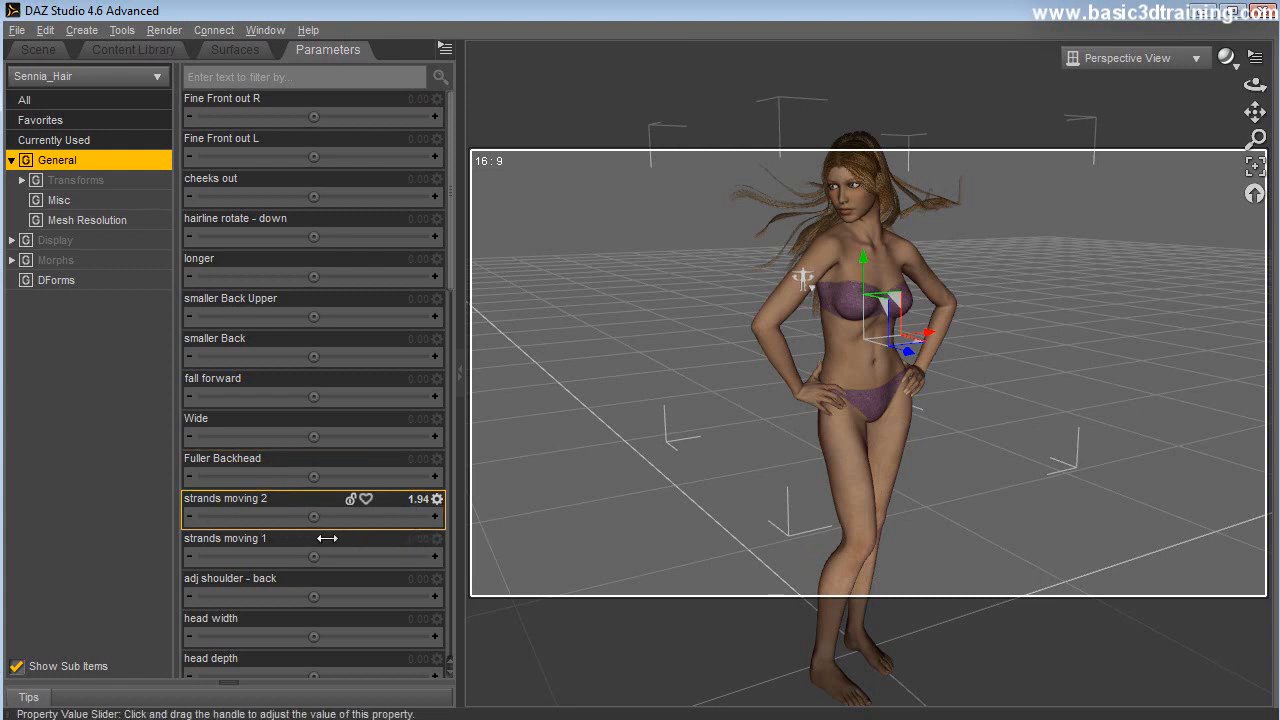
# - Try Sennia_Hair's strands moving 2 morph at 2.11, and reset it to 0
pyautogui.moveTo(406, 516); pyautogui.dragTo(416, 516)
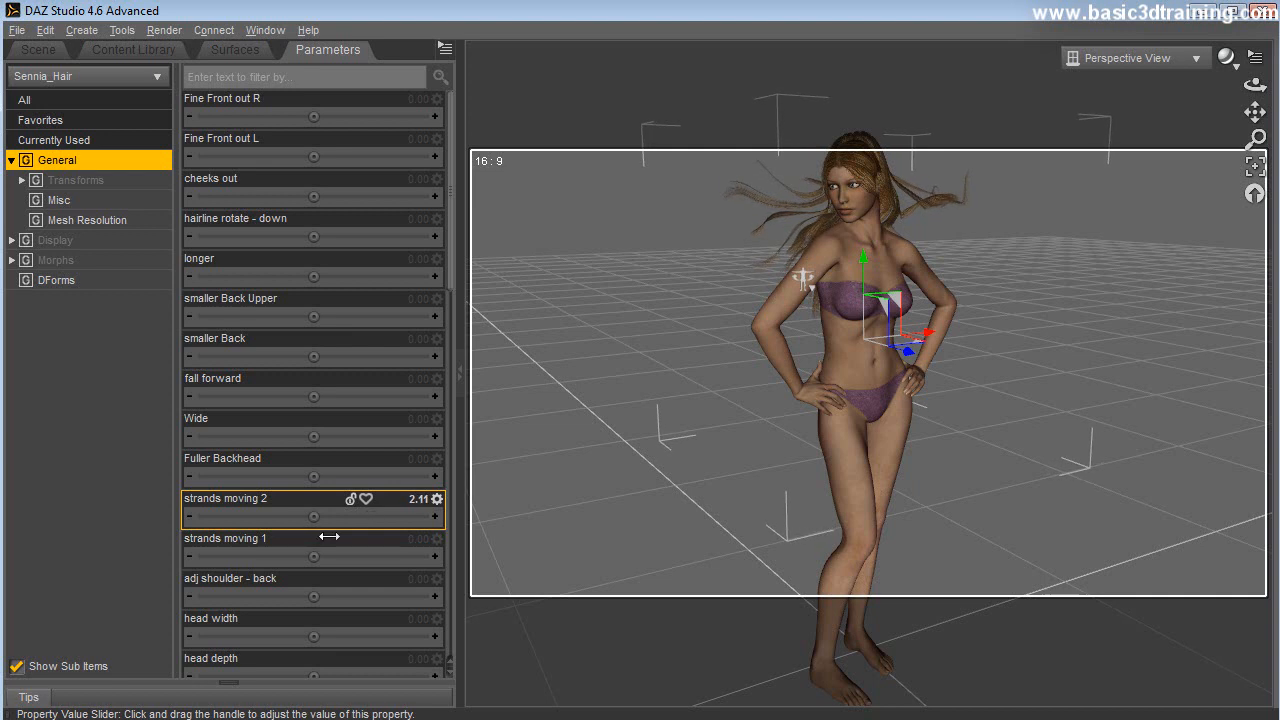
pyautogui.click(416, 499)
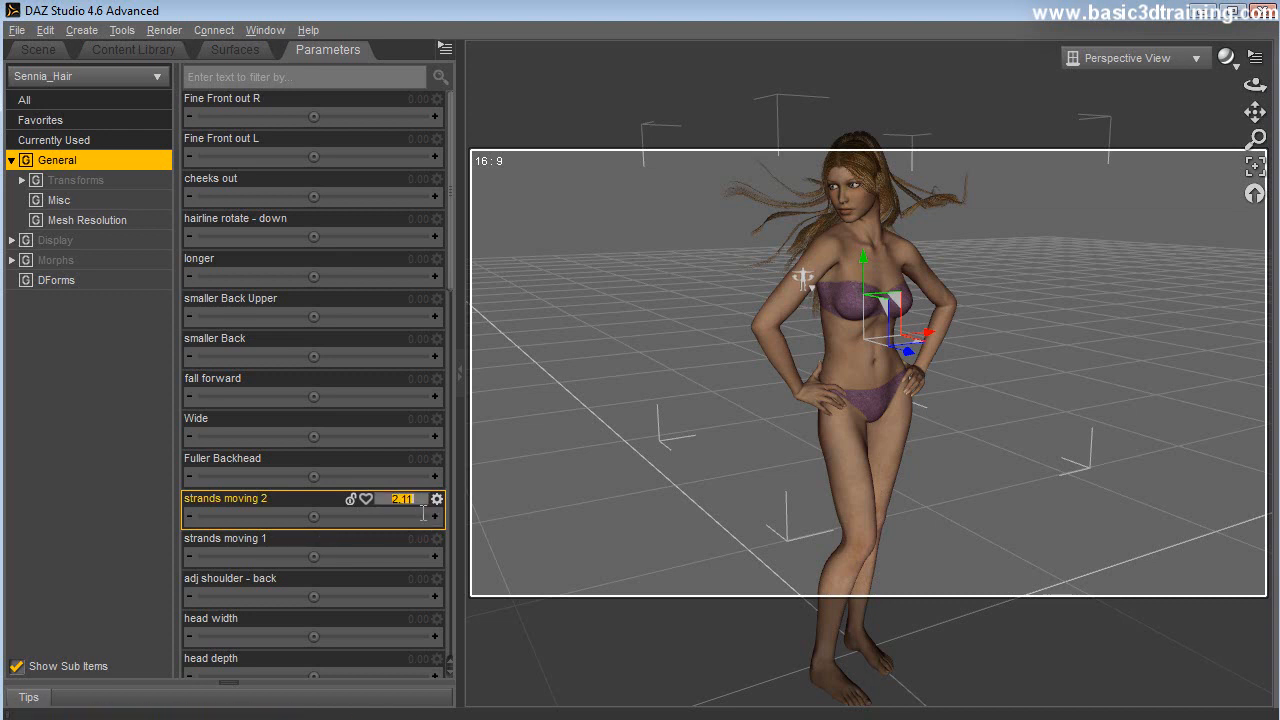
pyautogui.write('0')
pyautogui.press('Return')
# - Try Sennia_Hair's longer morph at 2.57, and reset it to 0
pyautogui.moveTo(313, 276); pyautogui.dragTo(398, 276)
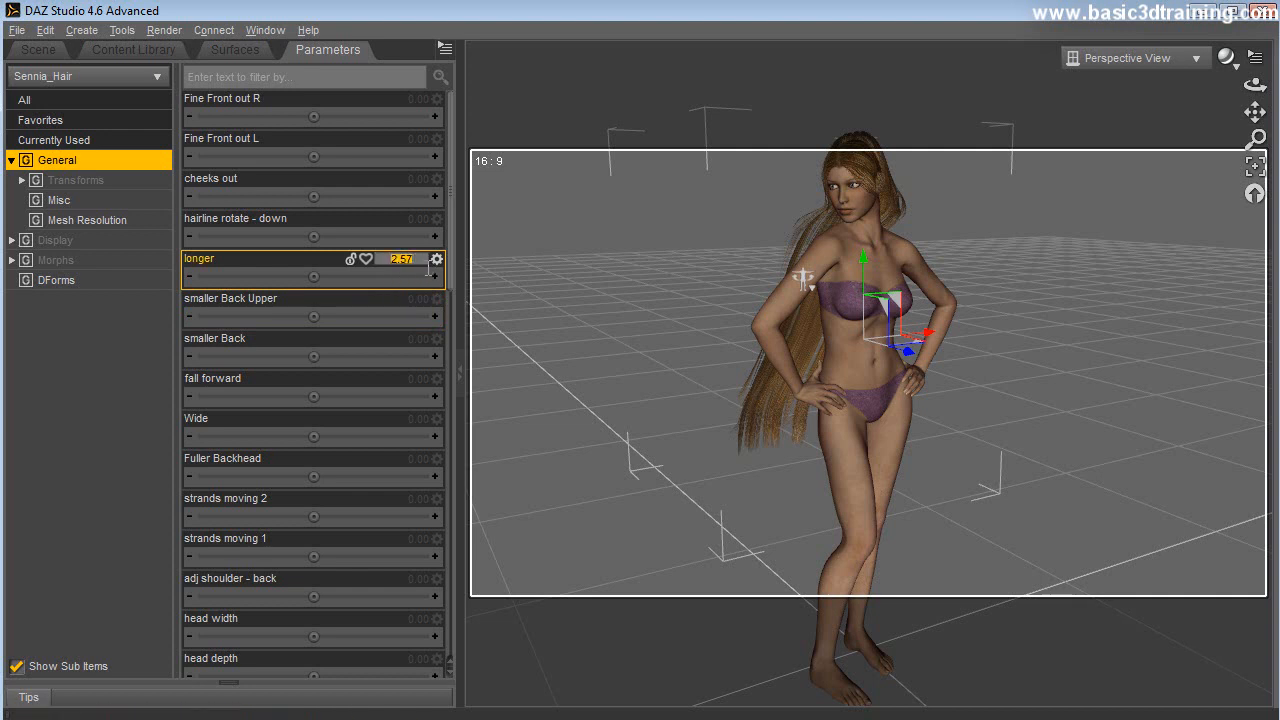
pyautogui.write('0')
pyautogui.press('Return')
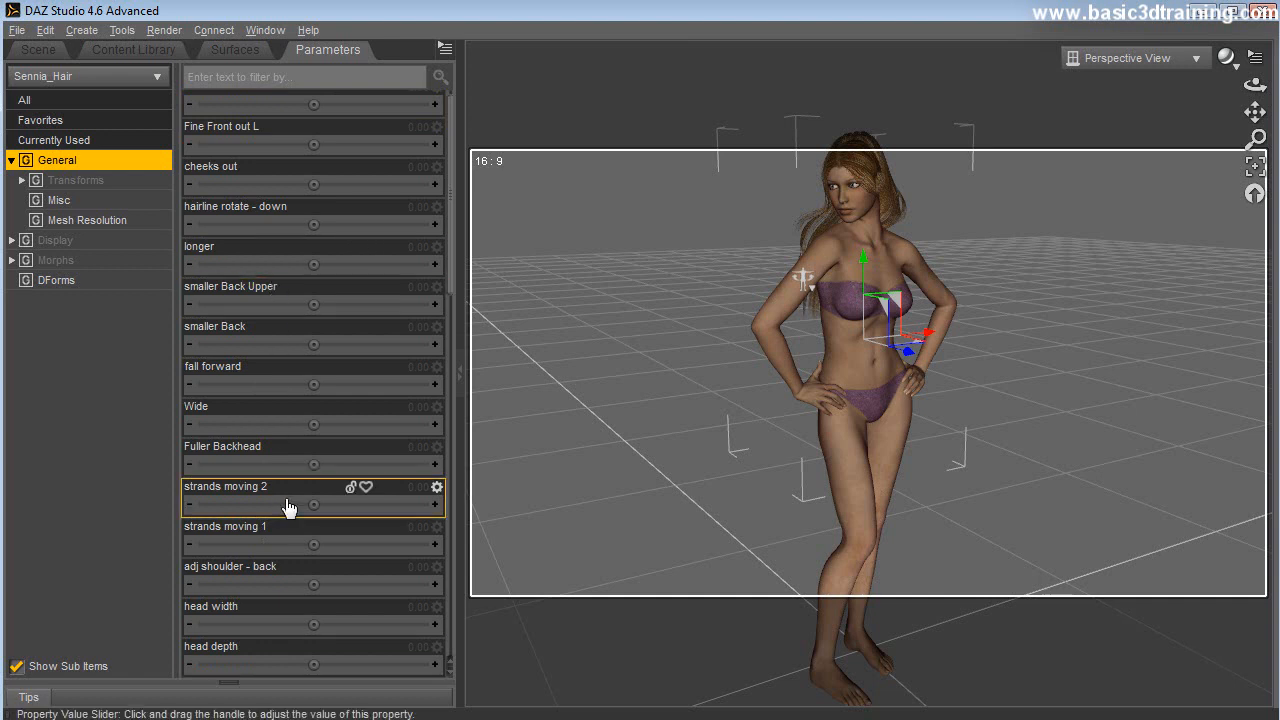
# - Set the hair's strands moving 2 morph to 2.03 and export the figure as V4WithHair_Morph1.obj with Write Material Library enabled
pyautogui.moveTo(313, 504); pyautogui.dragTo(399, 504)
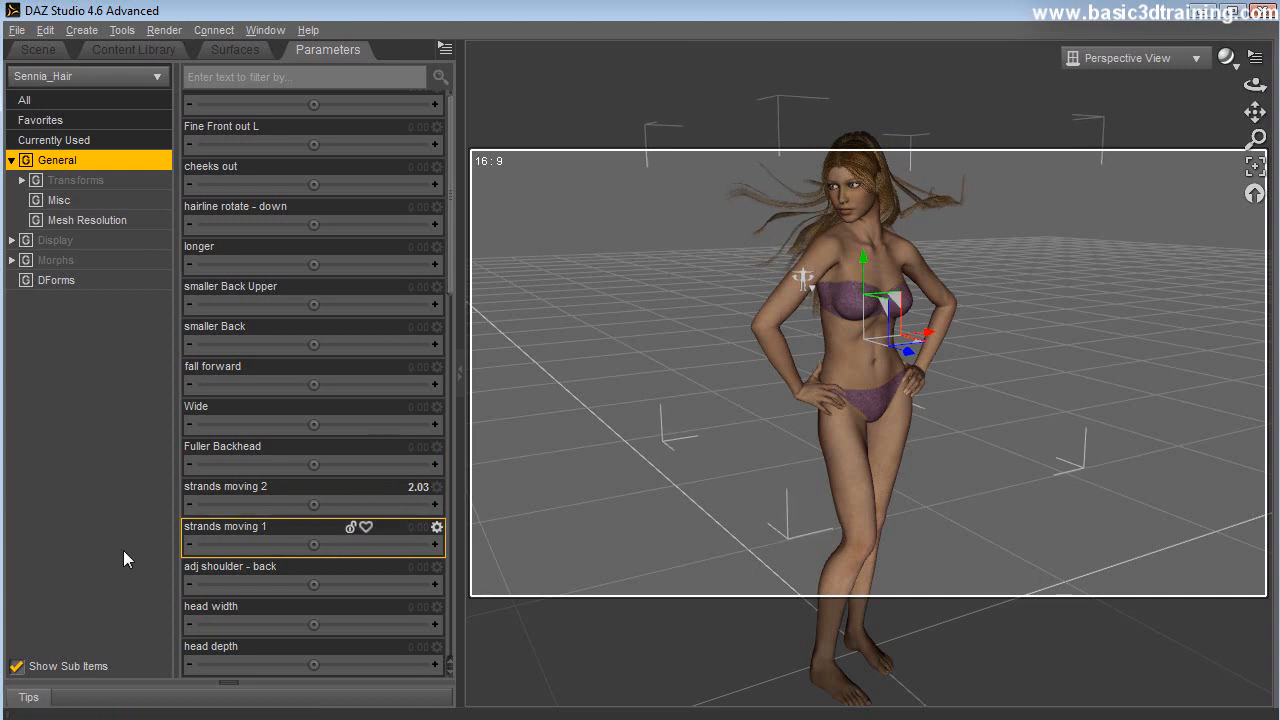
pyautogui.scroll(1, 327, 321)
pyautogui.click(17, 30)
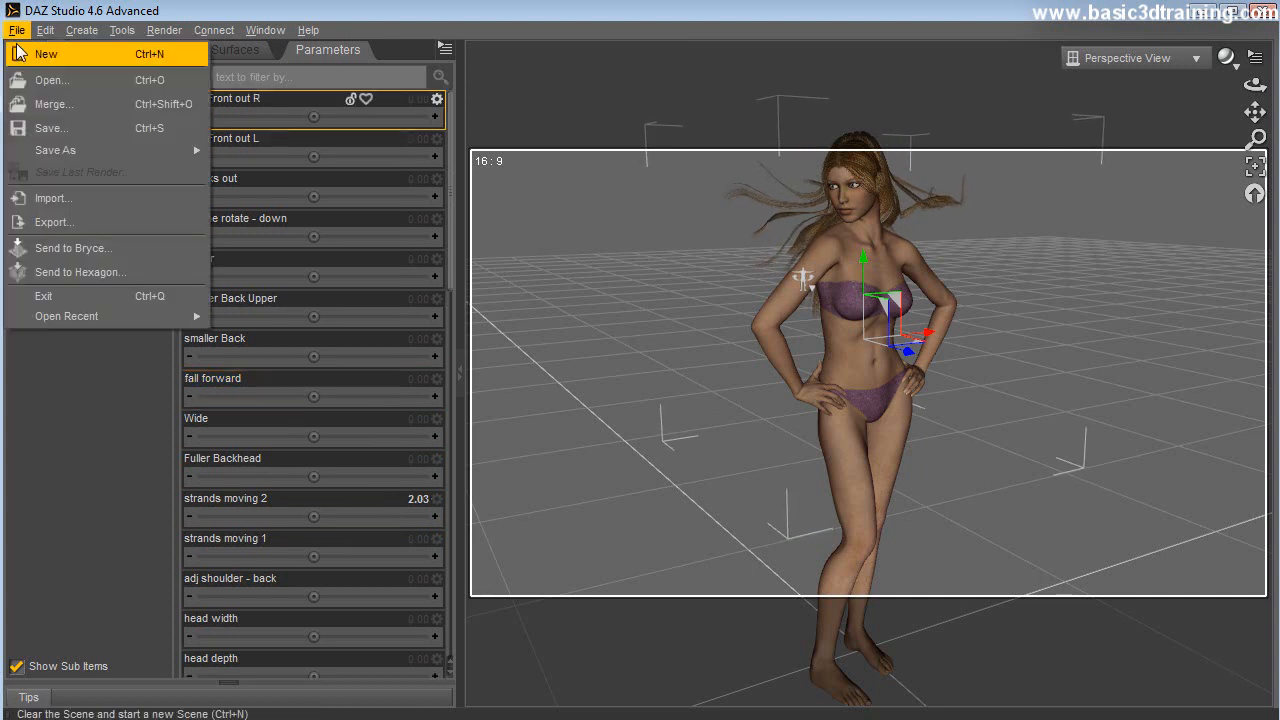
pyautogui.click(69, 221)
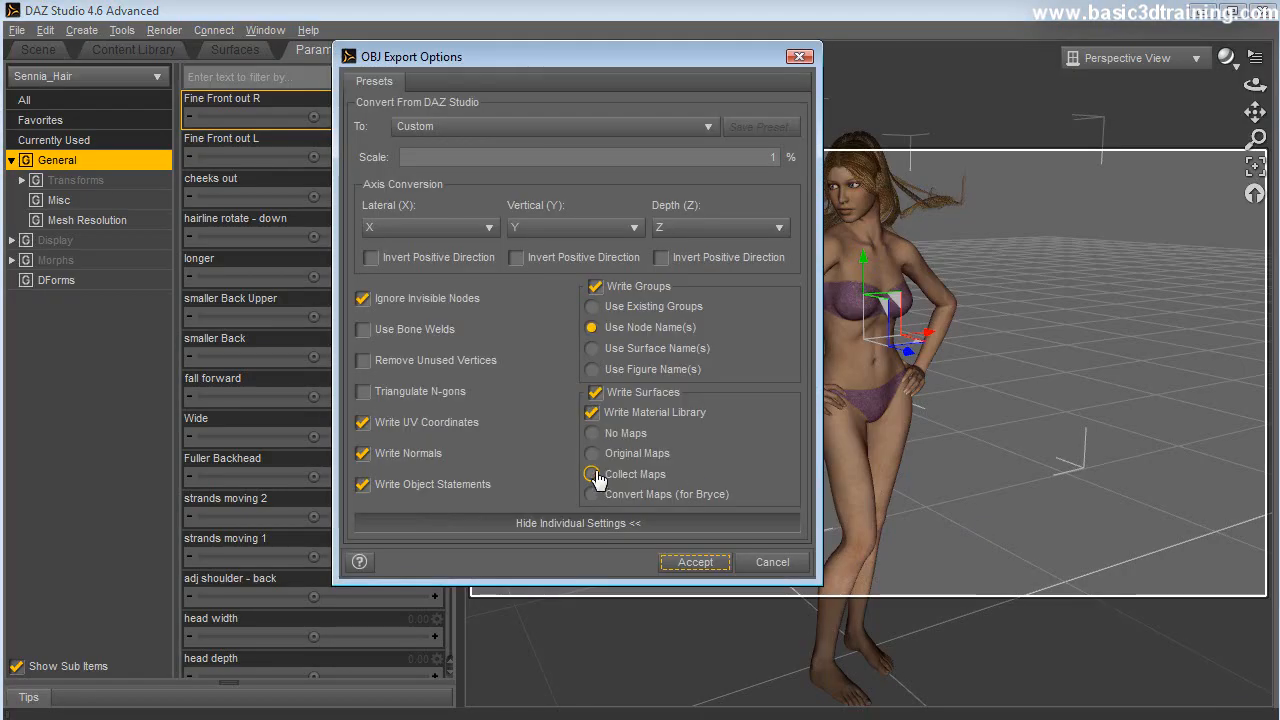
pyautogui.click(698, 562)
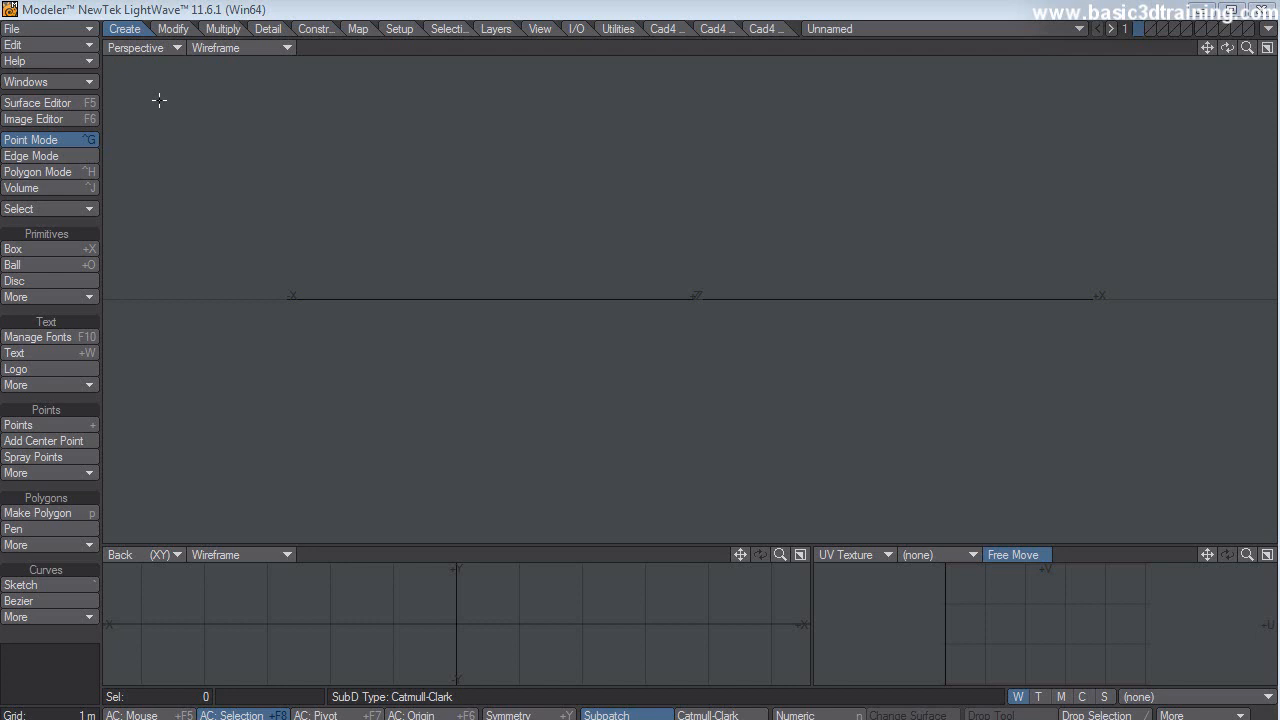
# - Switch to LightWave Modeler and load V4WithHair.obj from the BlogVideohair folder
pyautogui.click(63, 28)
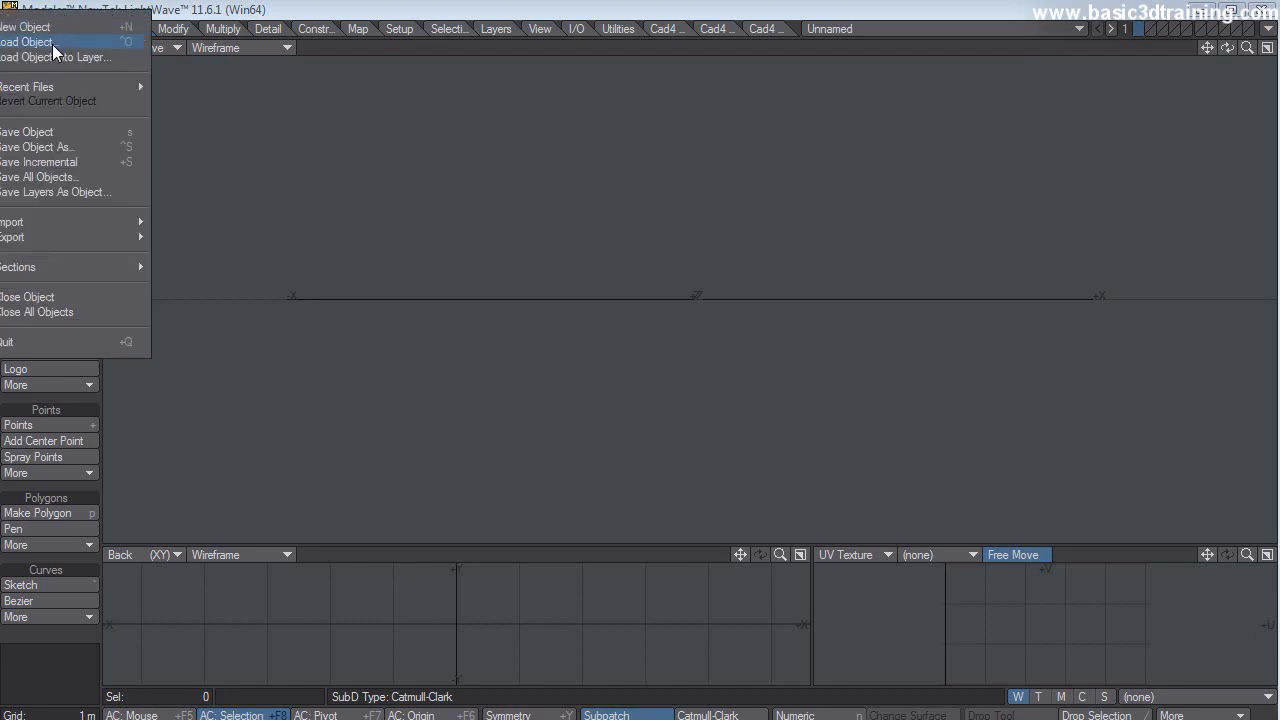
pyautogui.click(52, 44)
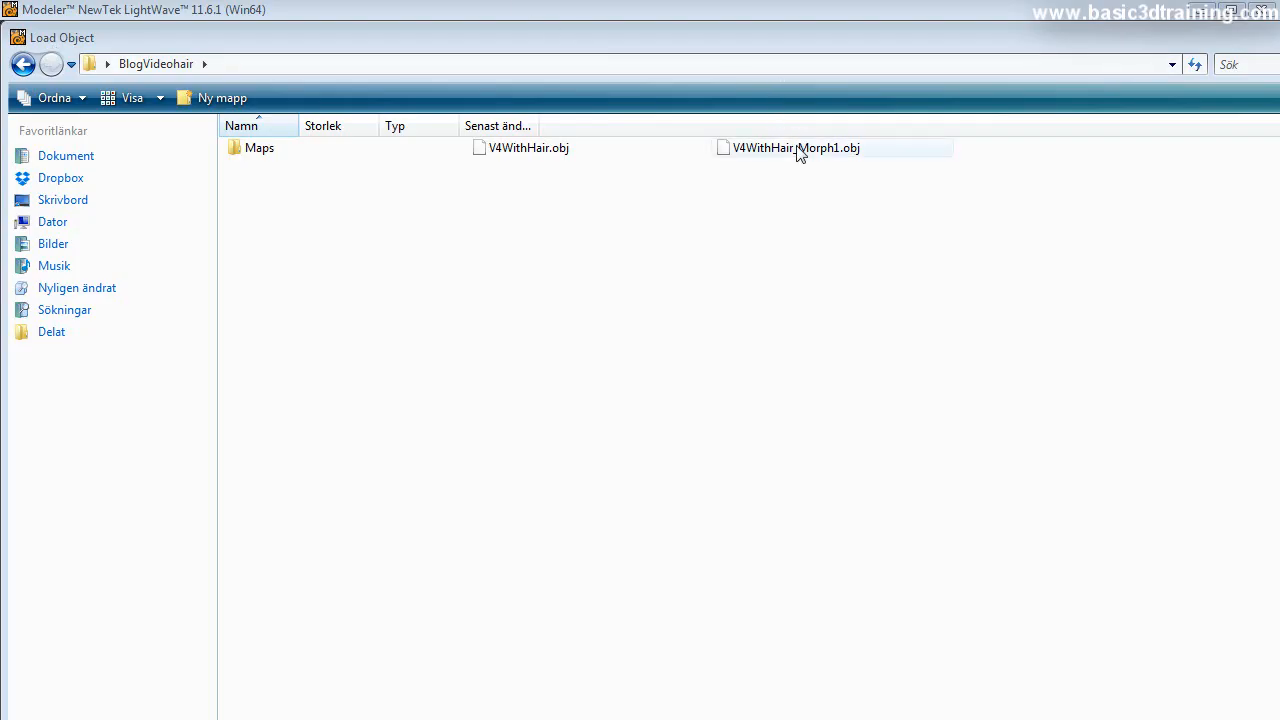
pyautogui.click(518, 150)
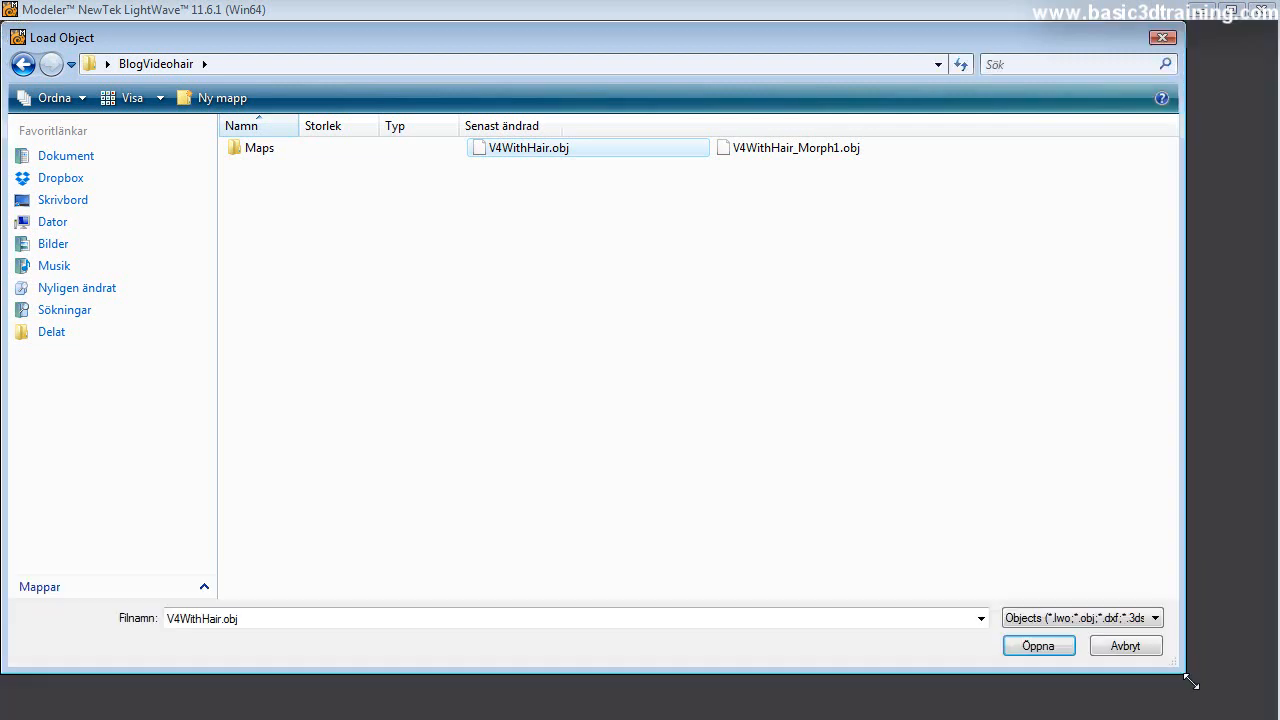
pyautogui.click(1045, 652)
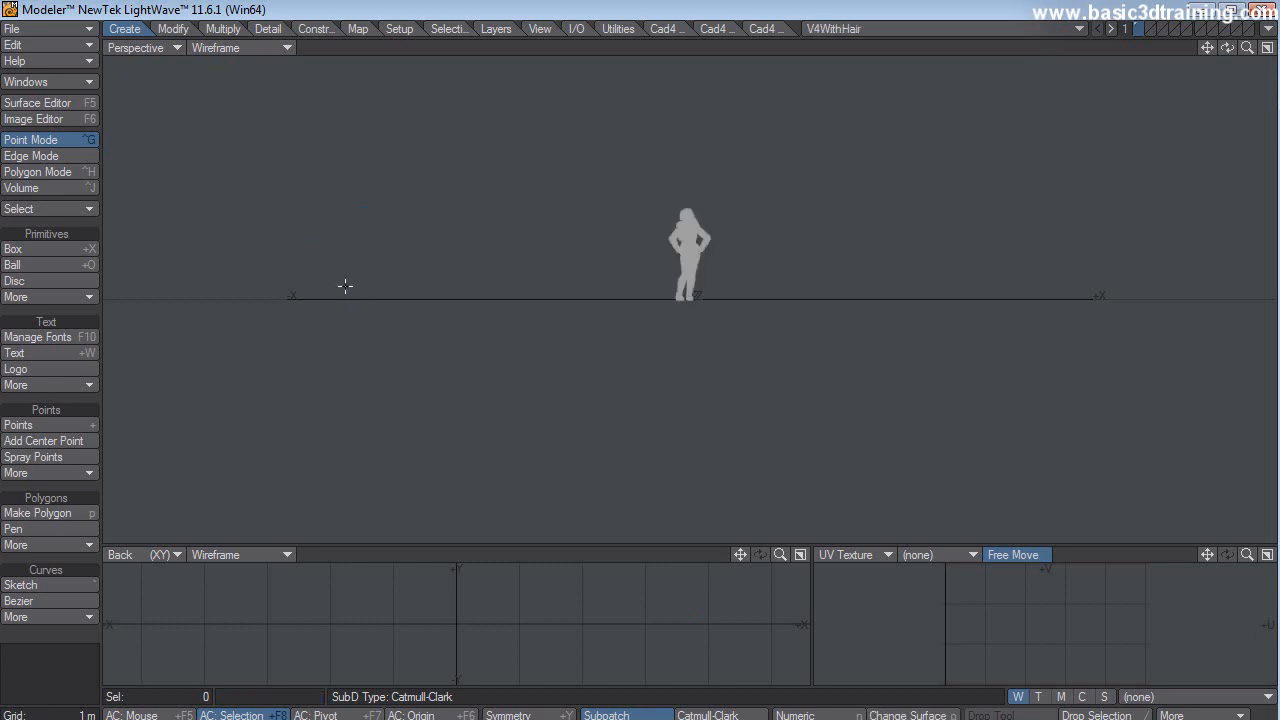
# - Set the Perspective viewport's display mode to Texture and view the loaded figure
pyautogui.moveTo(1210, 50); pyautogui.dragTo(1129, 47)
pyautogui.click(230, 50)
pyautogui.click(212, 171)
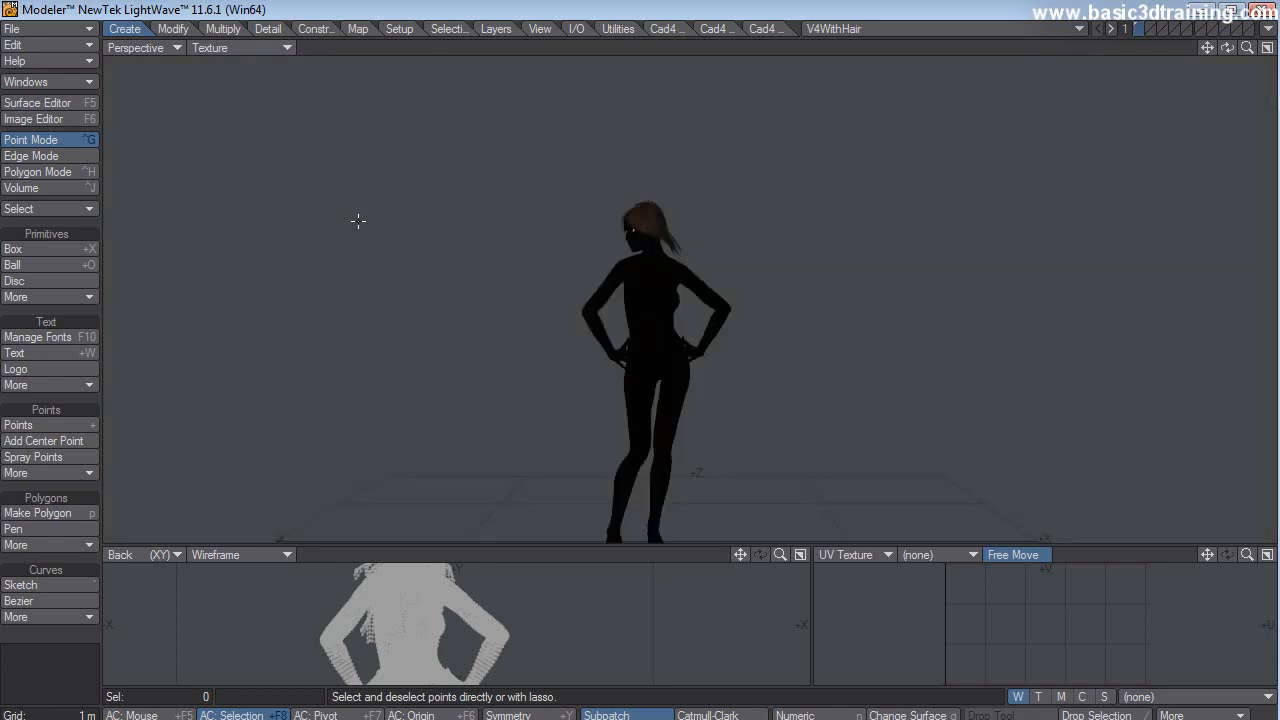
pyautogui.moveTo(1228, 51); pyautogui.dragTo(522, 72)
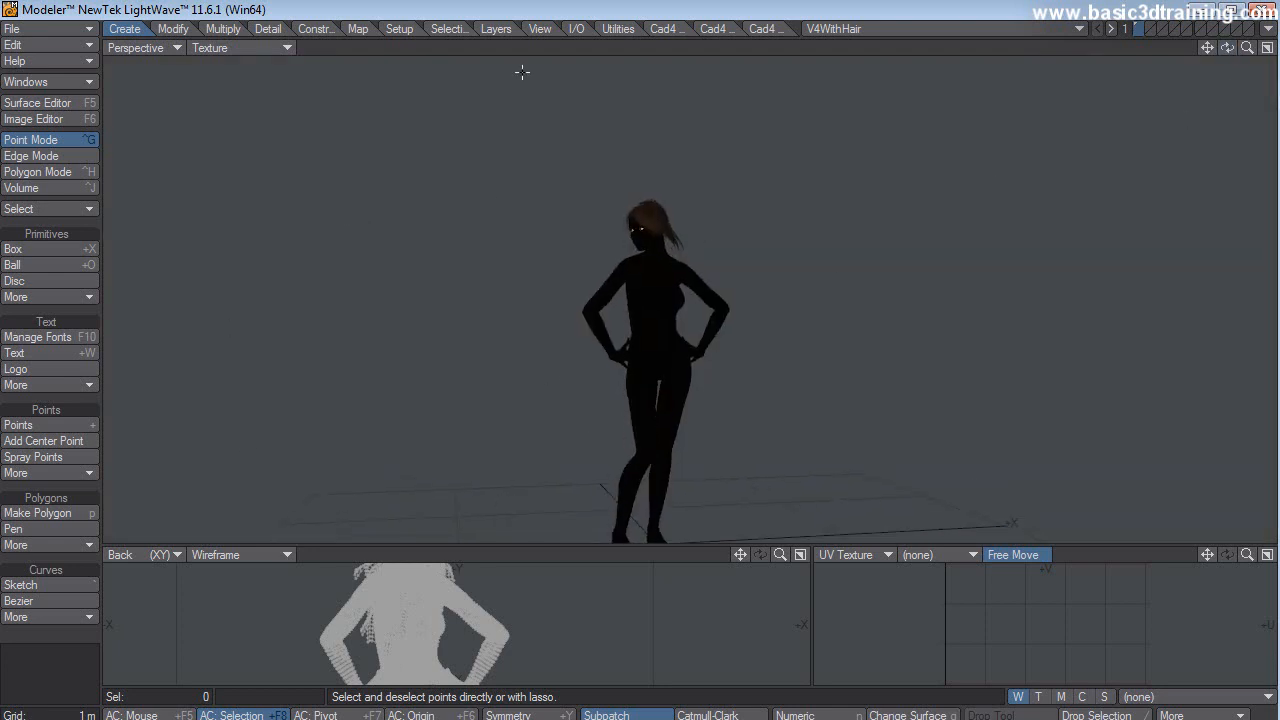
# - Select all V4WithHair surfaces from 1_EyeSocket to Handles in the Surface Editor and enable Double Sided and Smoothing
pyautogui.click(30, 103)
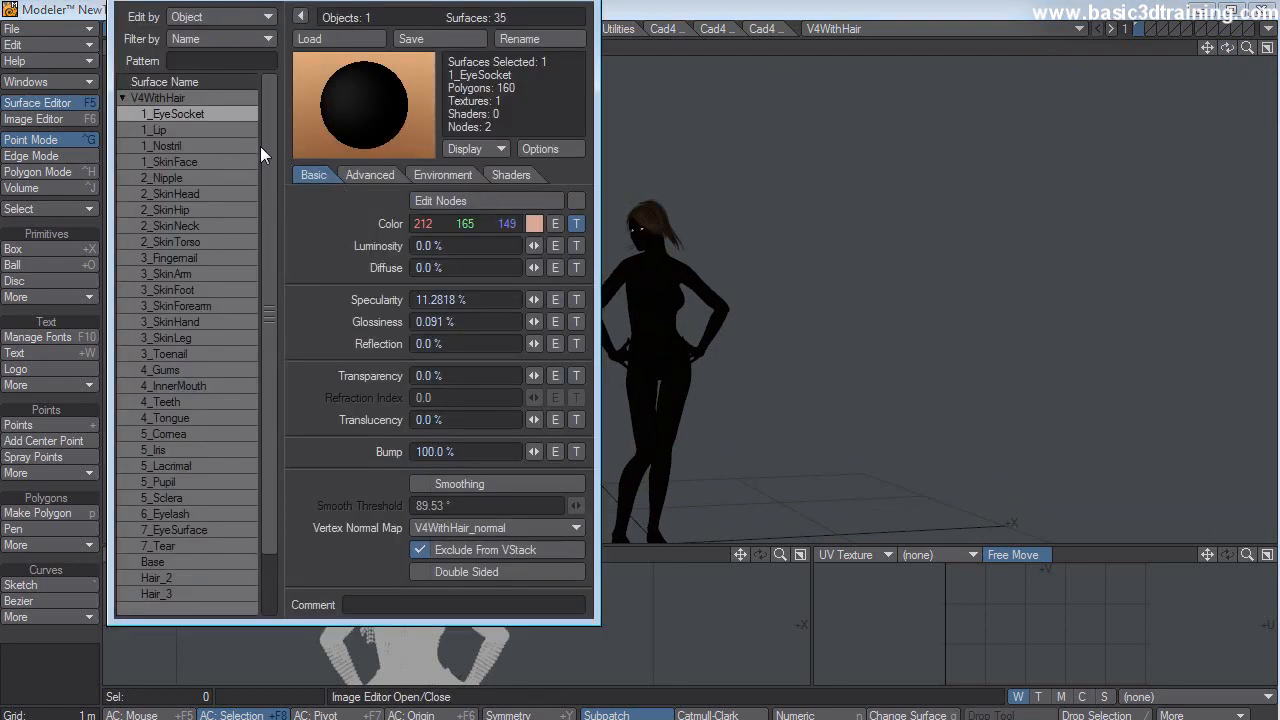
pyautogui.moveTo(266, 160); pyautogui.dragTo(269, 237)
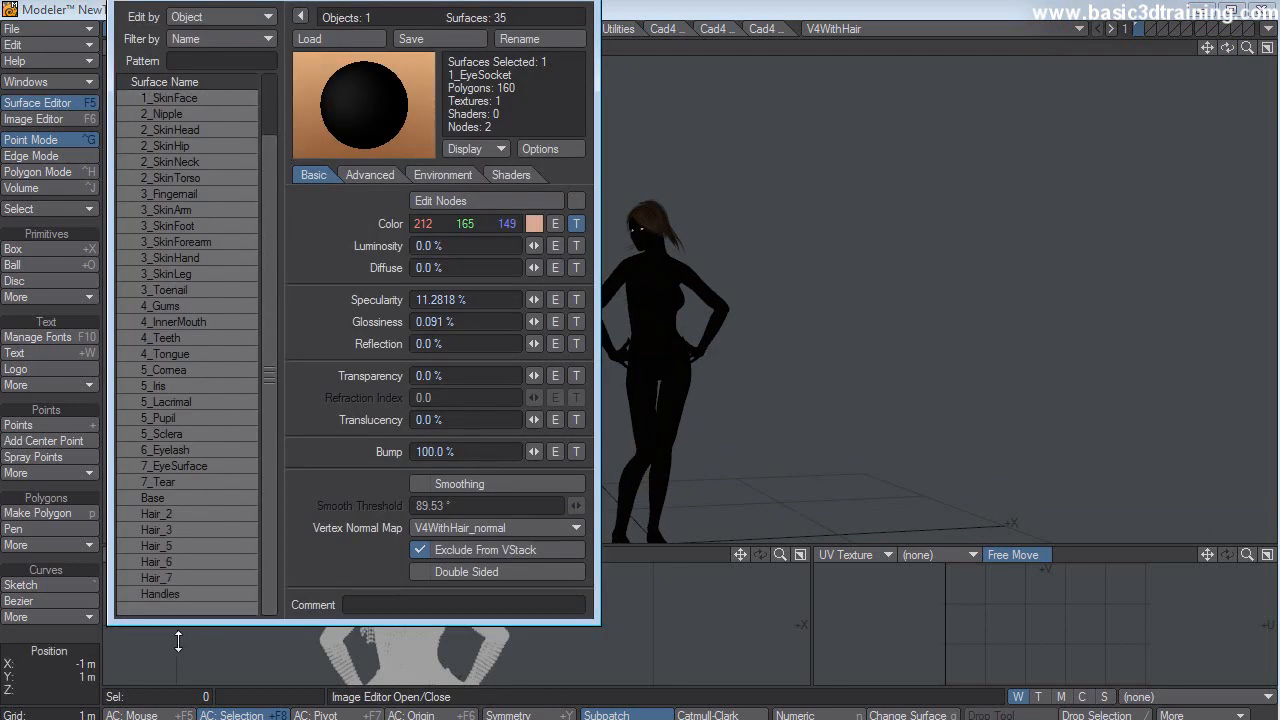
pyautogui.keyDown('shift'); pyautogui.click(160, 594); pyautogui.keyUp('shift')
pyautogui.moveTo(270, 430); pyautogui.dragTo(284, 368)
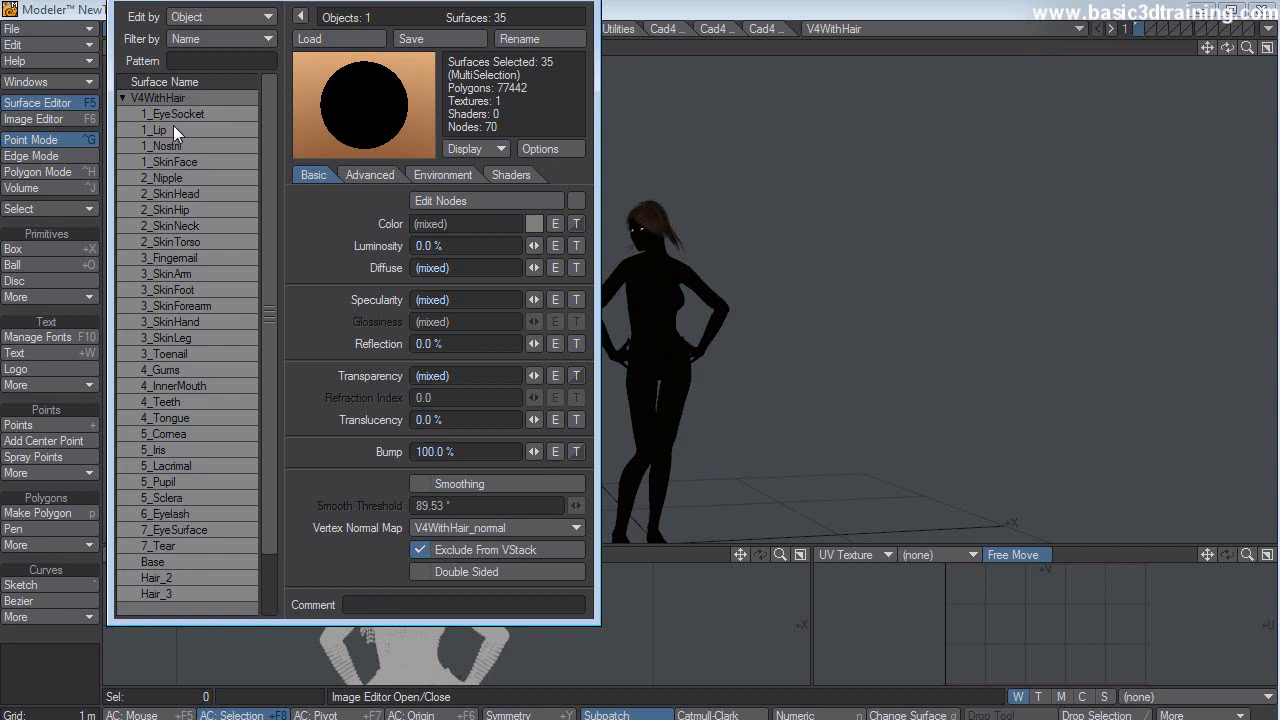
pyautogui.moveTo(269, 419); pyautogui.dragTo(275, 530)
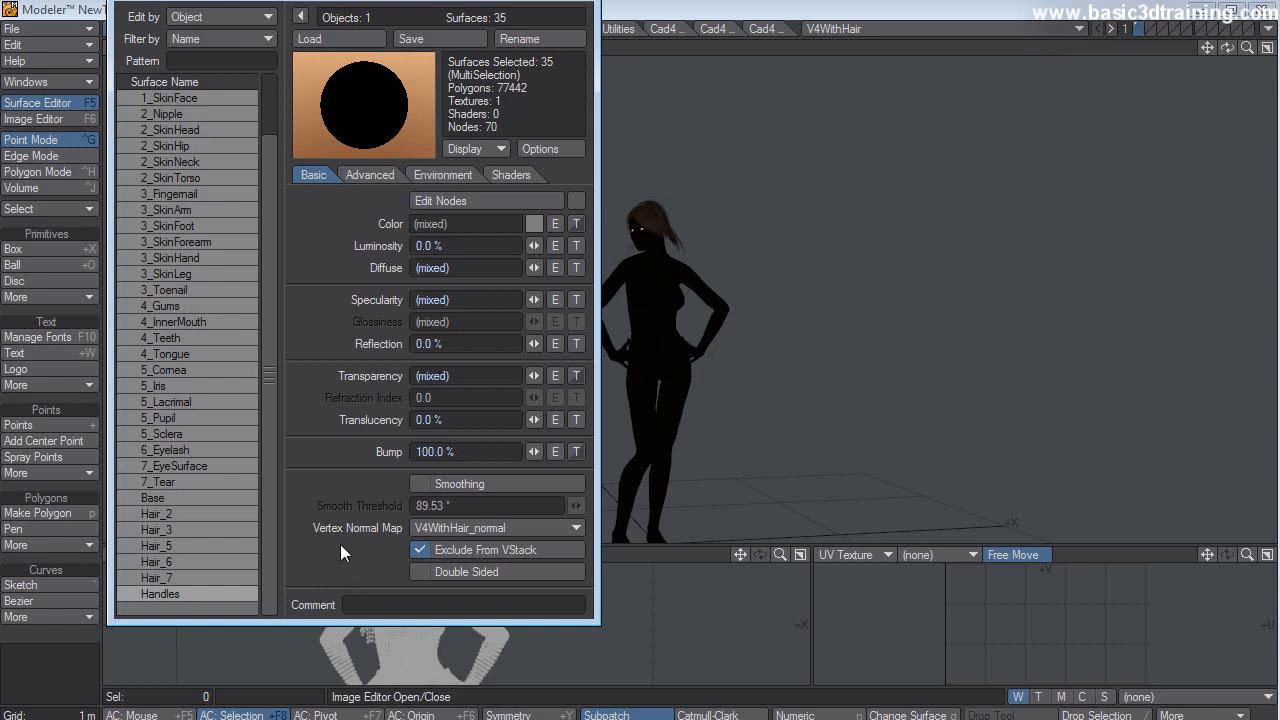
pyautogui.click(426, 572)
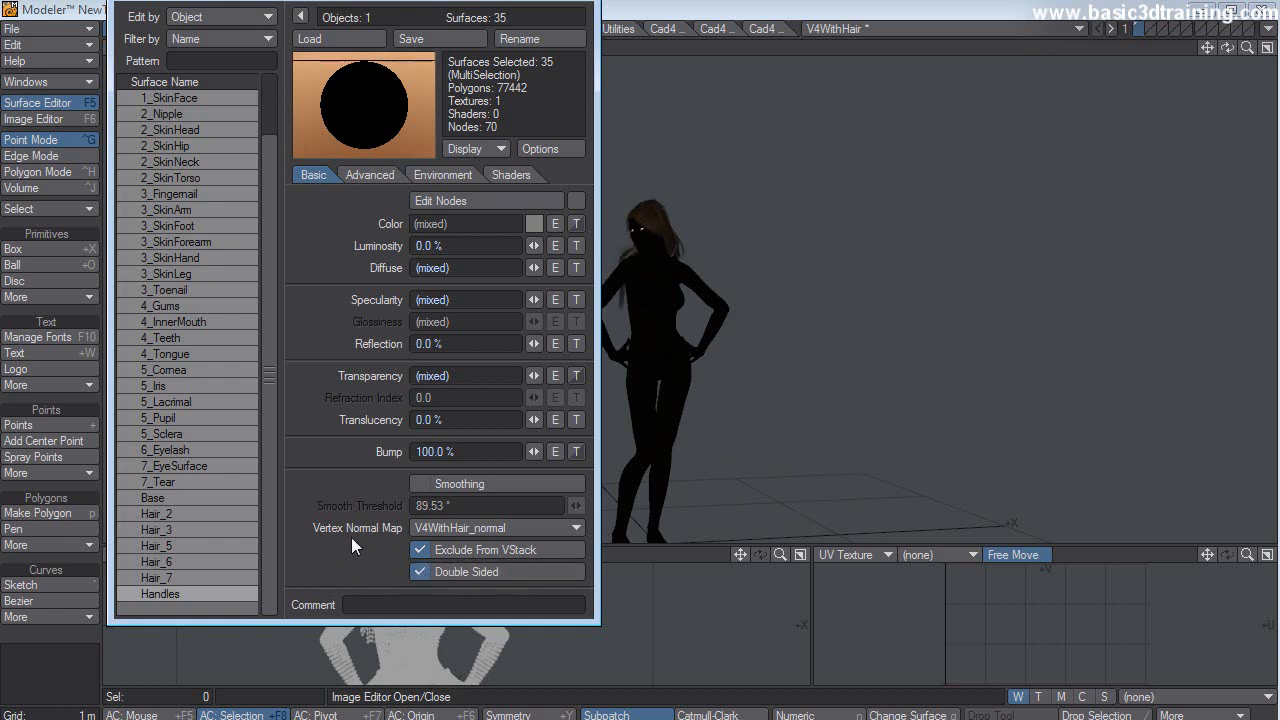
pyautogui.click(419, 483)
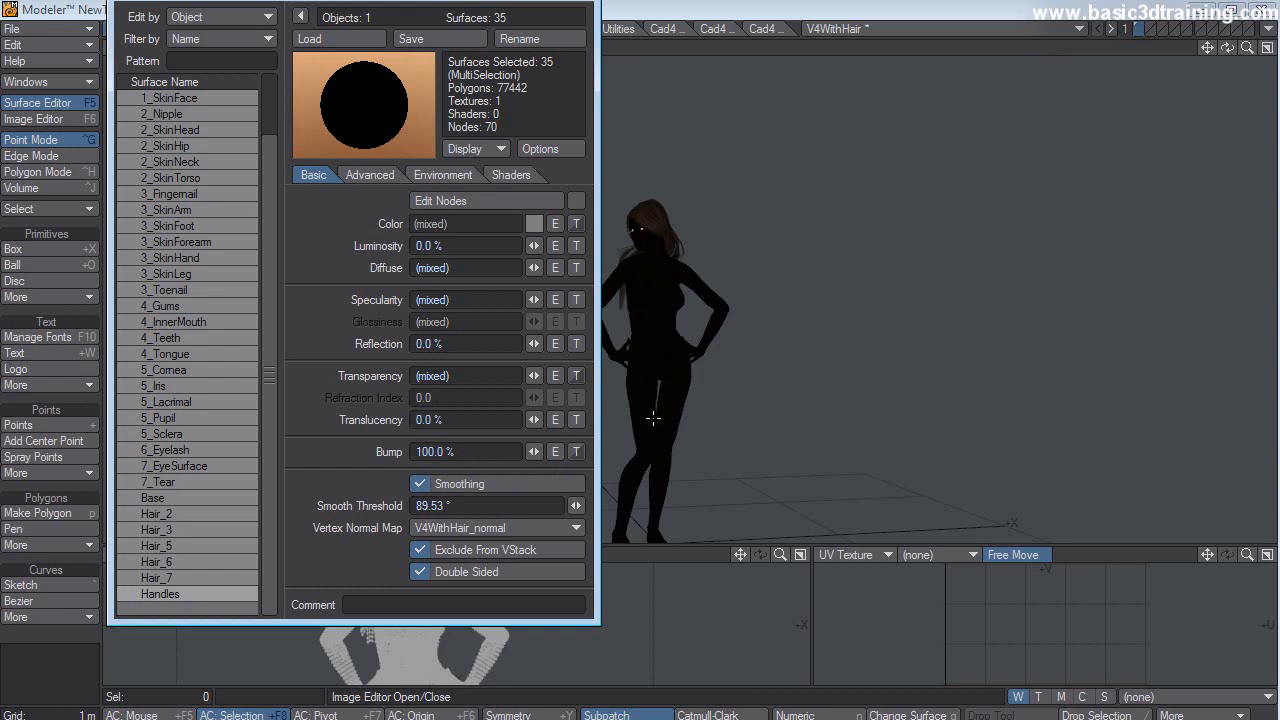
# - Set Diffuse to 100% for all the selected surfaces
pyautogui.moveTo(1207, 49); pyautogui.dragTo(1240, 50)
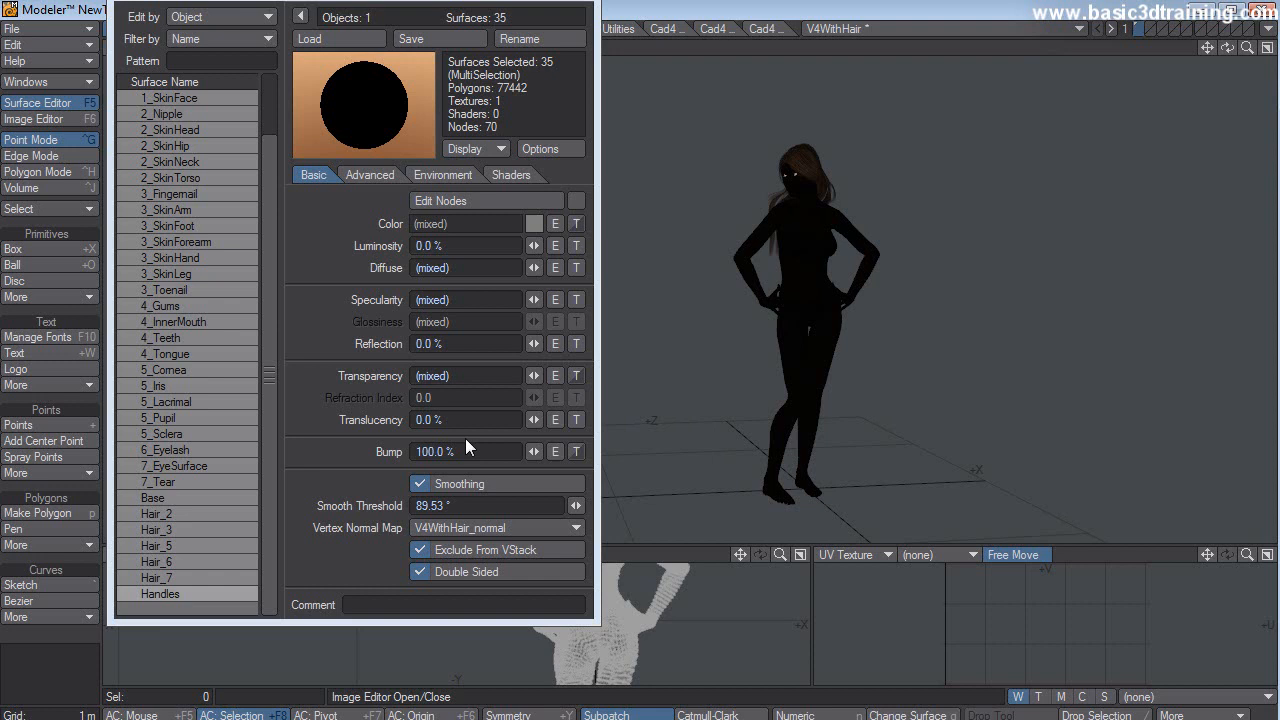
pyautogui.click(533, 245)
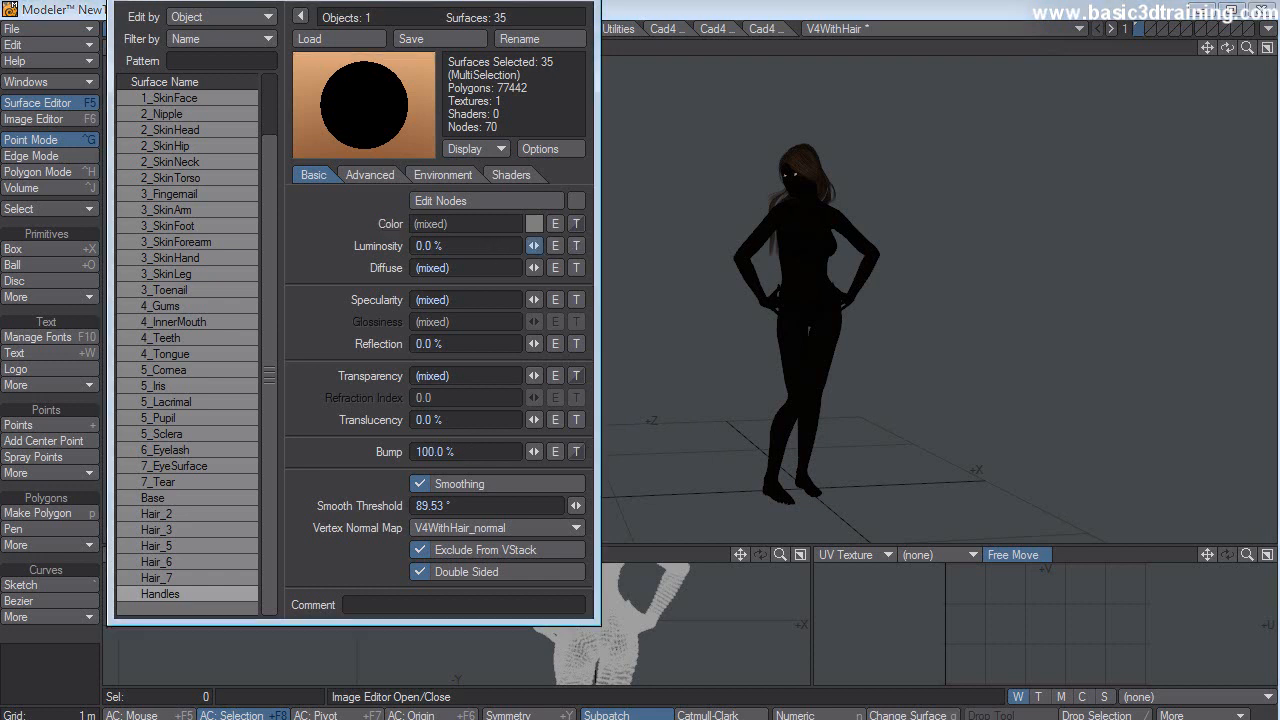
pyautogui.moveTo(533, 267)
pyautogui.mouseDown()
pyautogui.moveTo(610, 267)
pyautogui.moveTo(529, 265)
pyautogui.mouseUp()
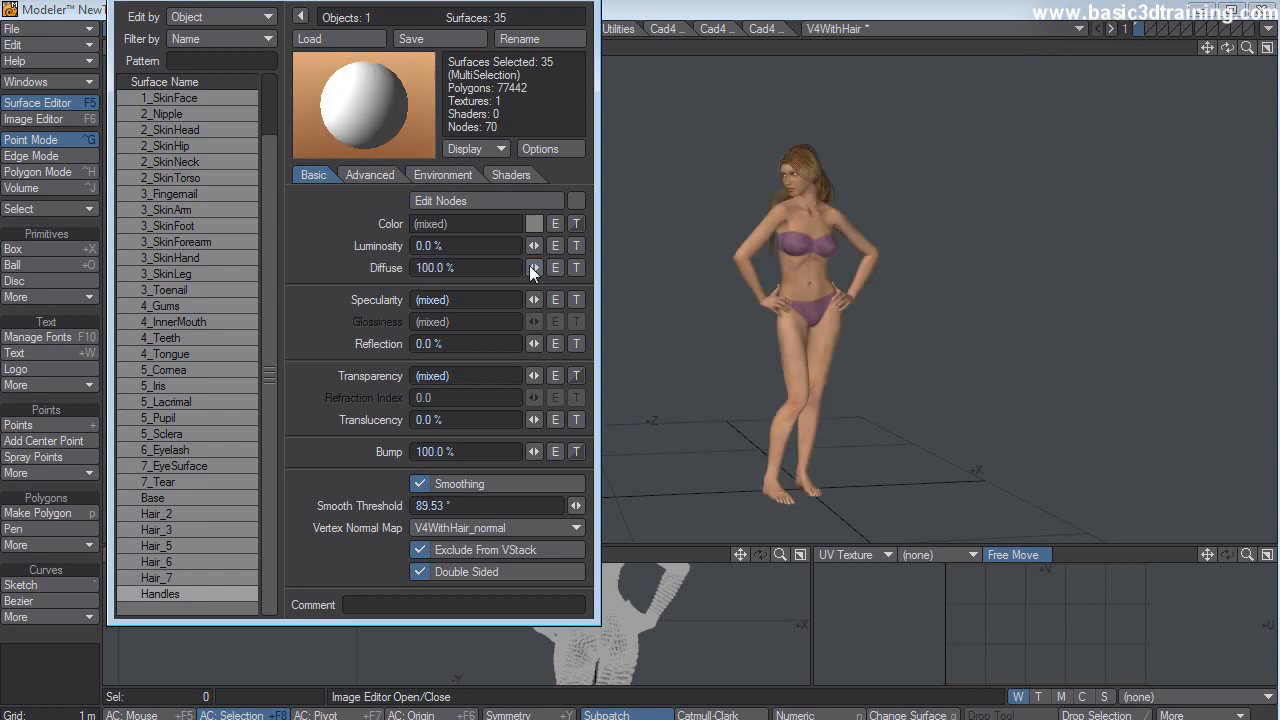
# - Set the colour of all selected surfaces to RGB 220, 220, 220 and close the Surface Editor
pyautogui.click(533, 223)
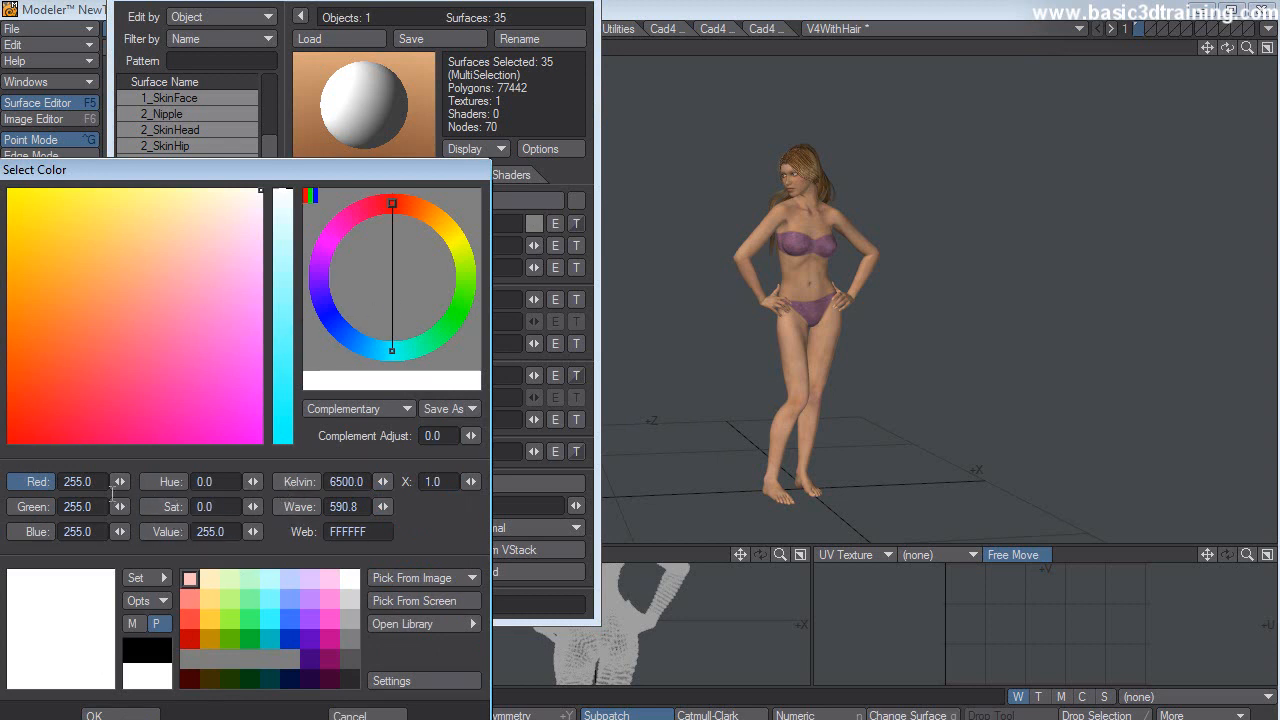
pyautogui.moveTo(97, 169); pyautogui.dragTo(263, 100)
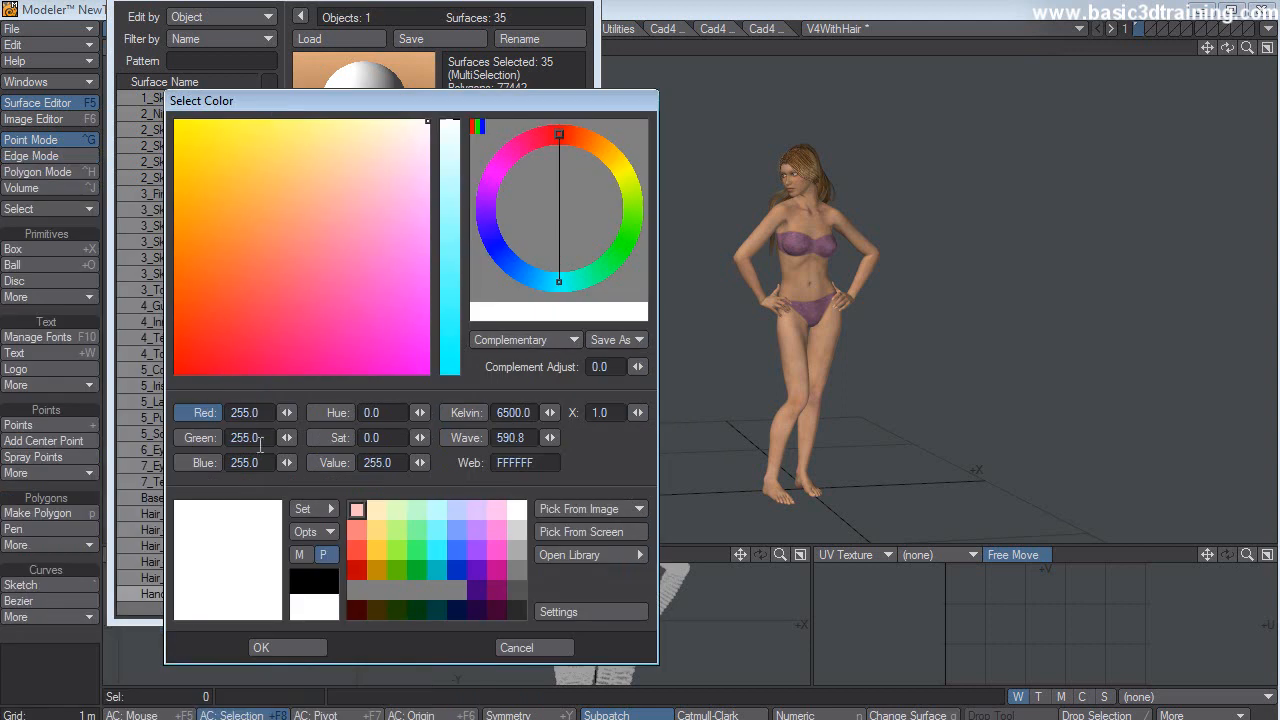
pyautogui.click(244, 413)
pyautogui.write('220')
pyautogui.click(245, 437)
pyautogui.write('220')
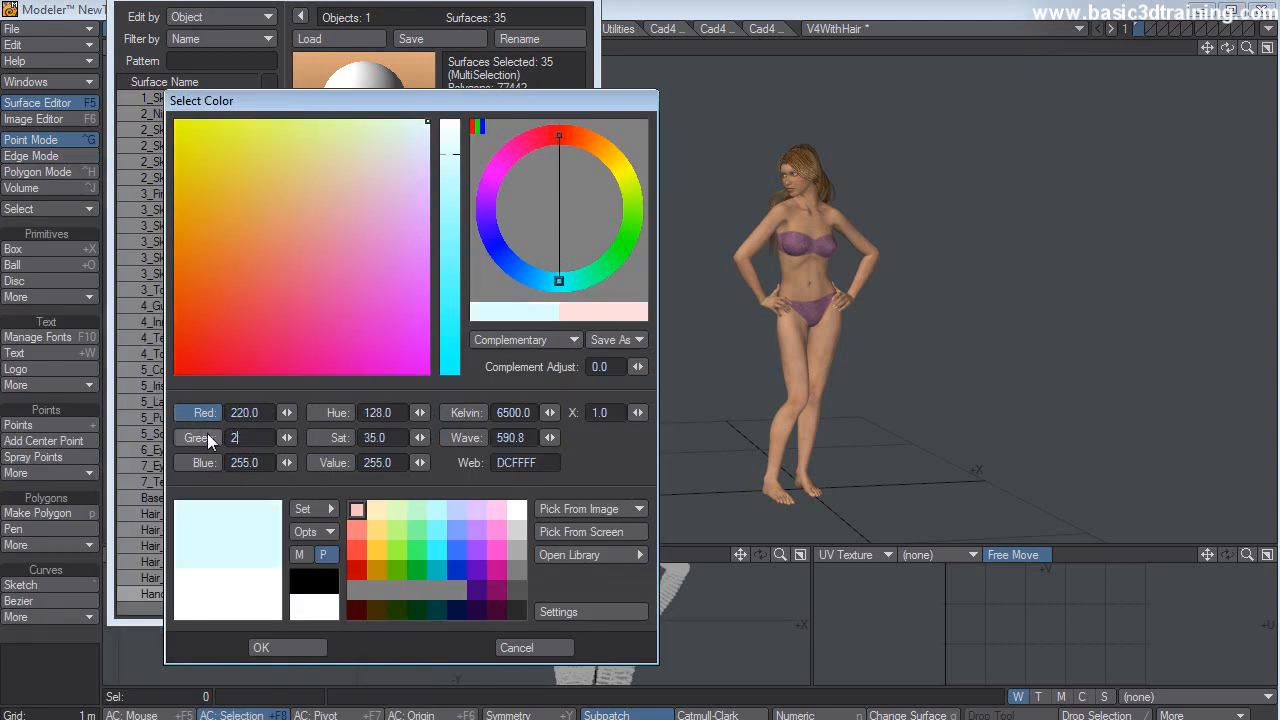
pyautogui.click(272, 463)
pyautogui.write('220')
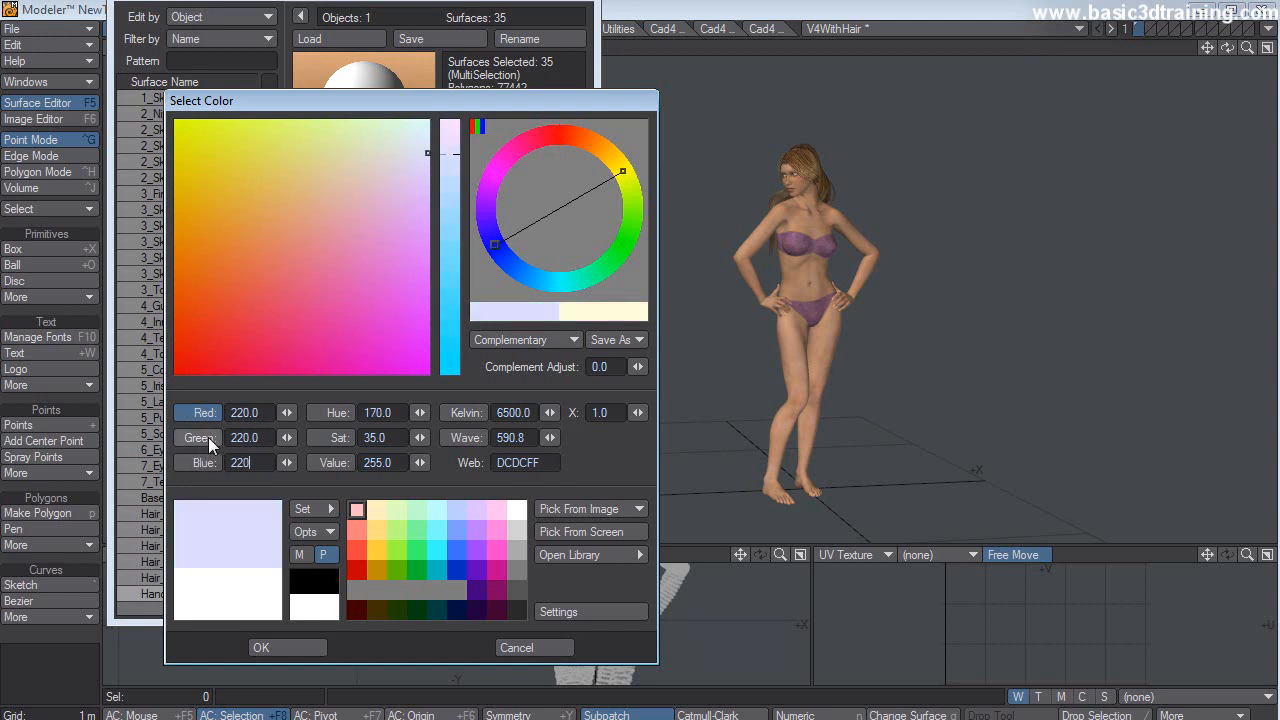
pyautogui.click(287, 647)
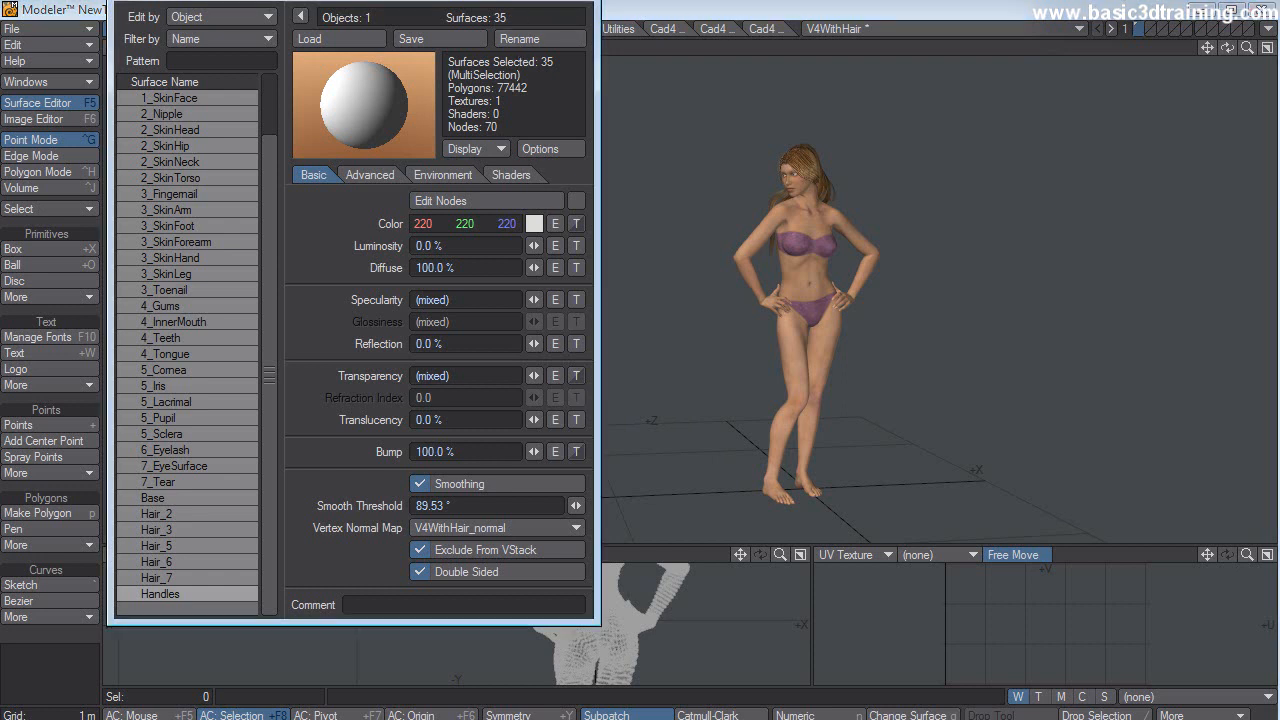
pyautogui.click(580, 2)
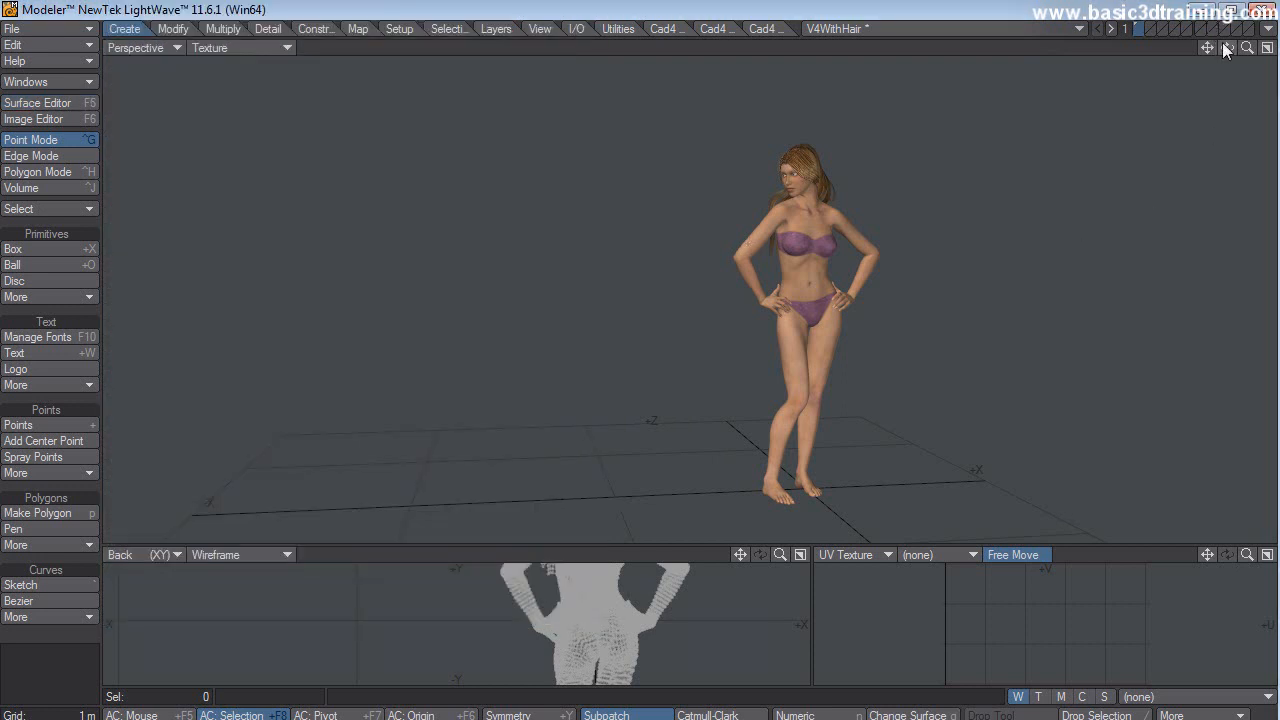
# - Switch the Perspective viewport to Textured Wire and inspect the mesh of the figure's hair, face and shoulders up close
pyautogui.moveTo(1227, 48); pyautogui.dragTo(1184, 88)
pyautogui.moveTo(1228, 49); pyautogui.dragTo(1272, 47)
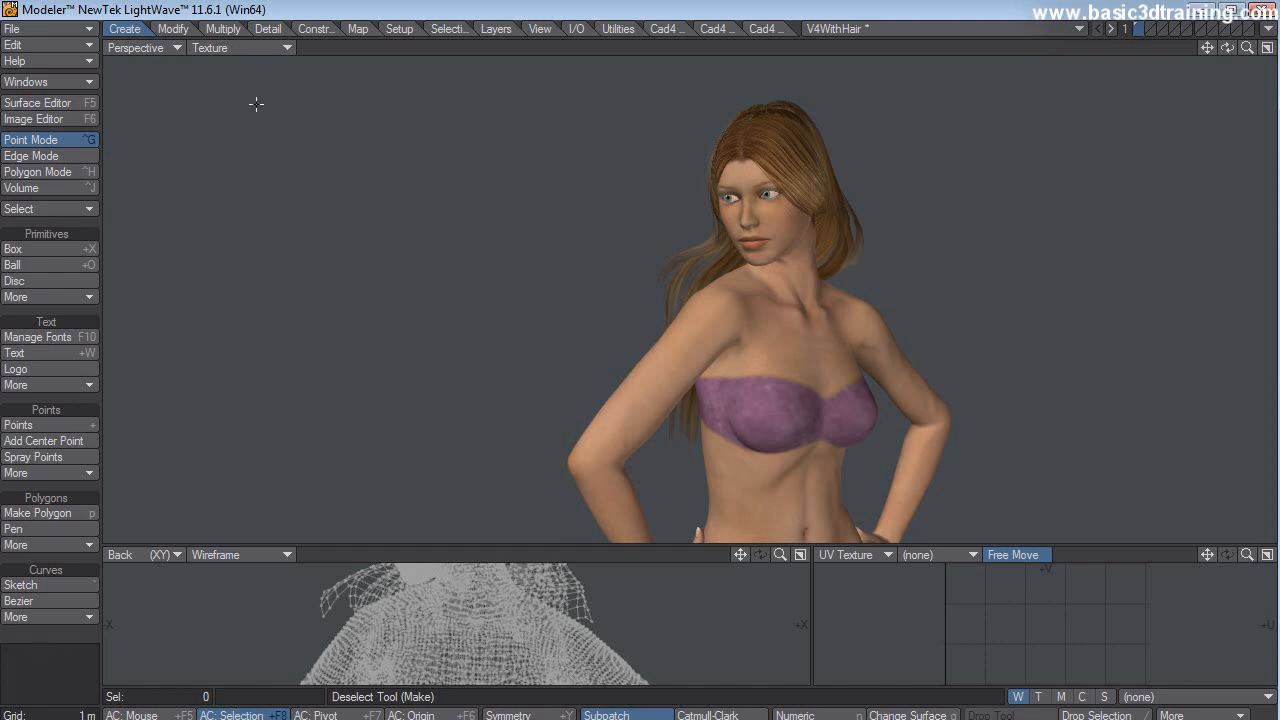
pyautogui.click(239, 50)
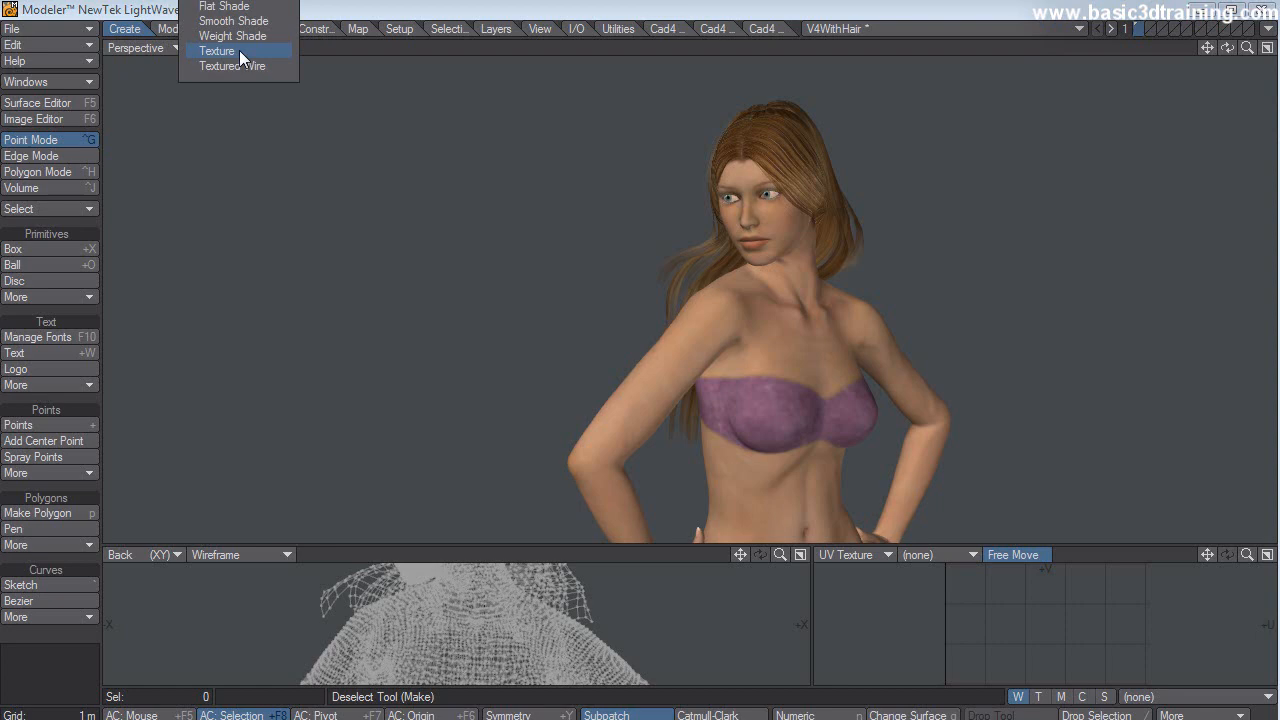
pyautogui.click(236, 65)
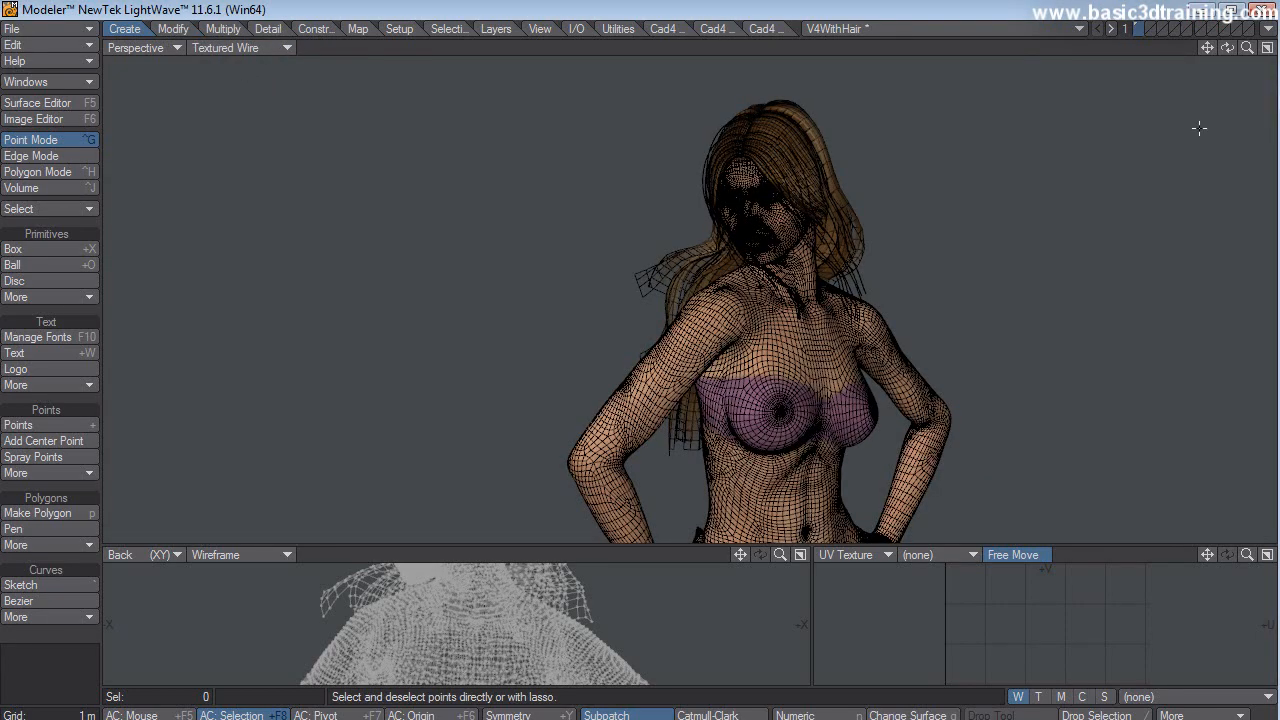
pyautogui.moveTo(1247, 48); pyautogui.dragTo(1247, 220)
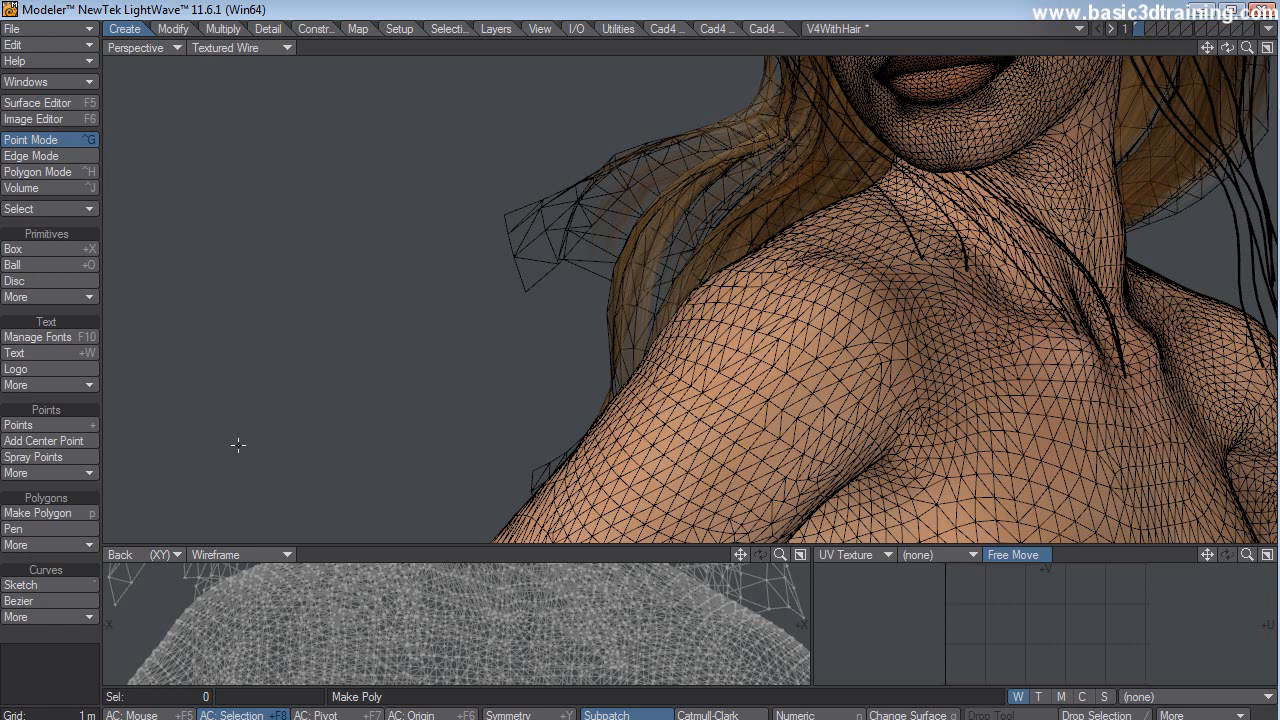
pyautogui.moveTo(1247, 48); pyautogui.dragTo(1247, 55)
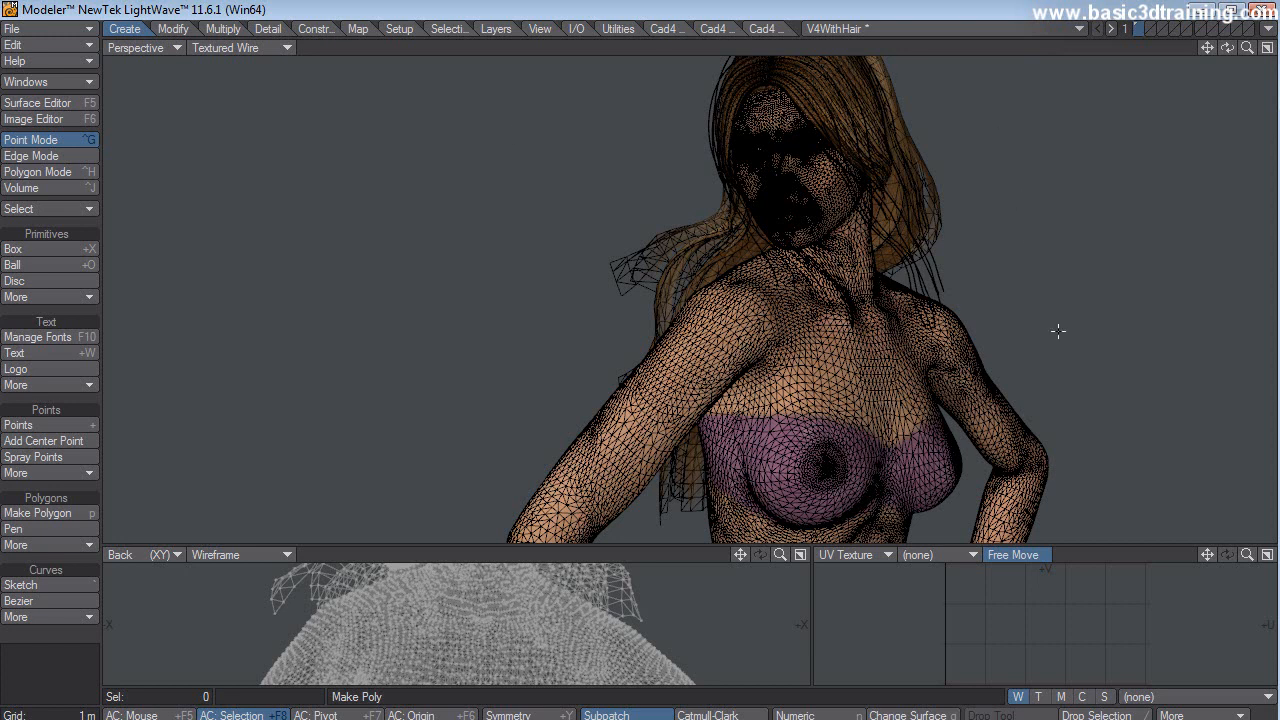
# - Save the current object as V4WithHair_Triangulated in the BlogVideohair folder
pyautogui.click(71, 29)
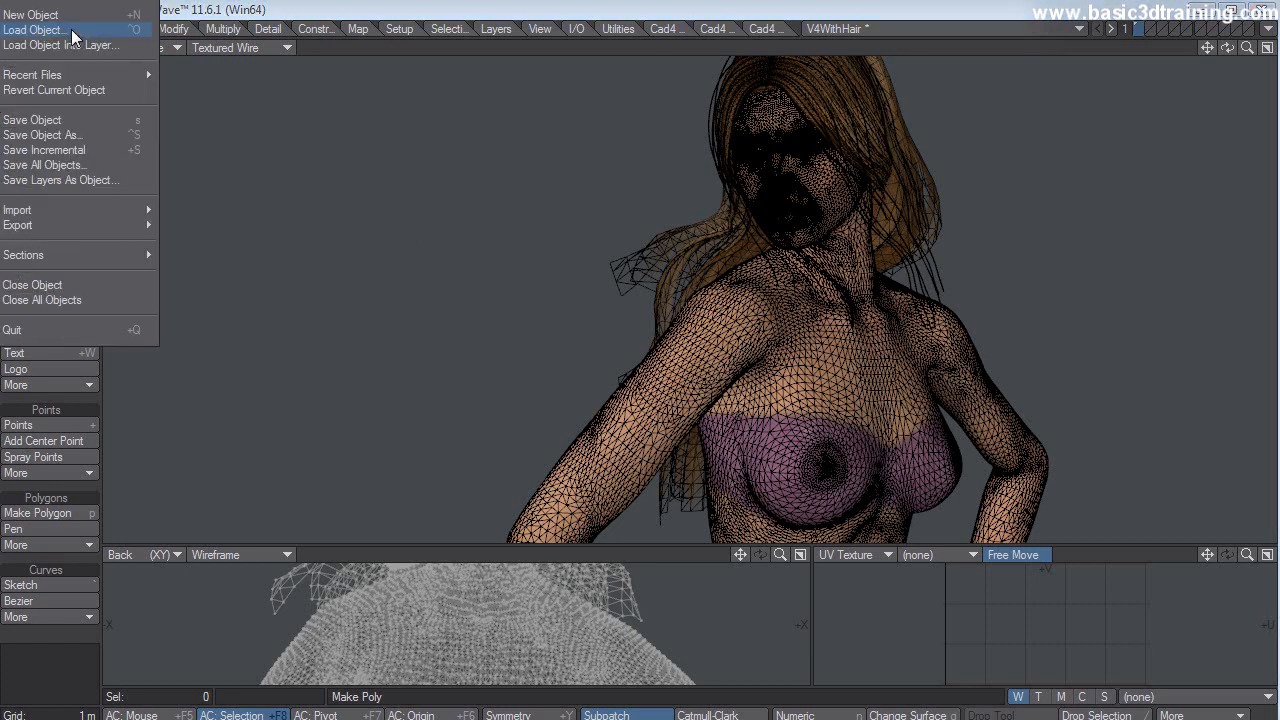
pyautogui.click(60, 135)
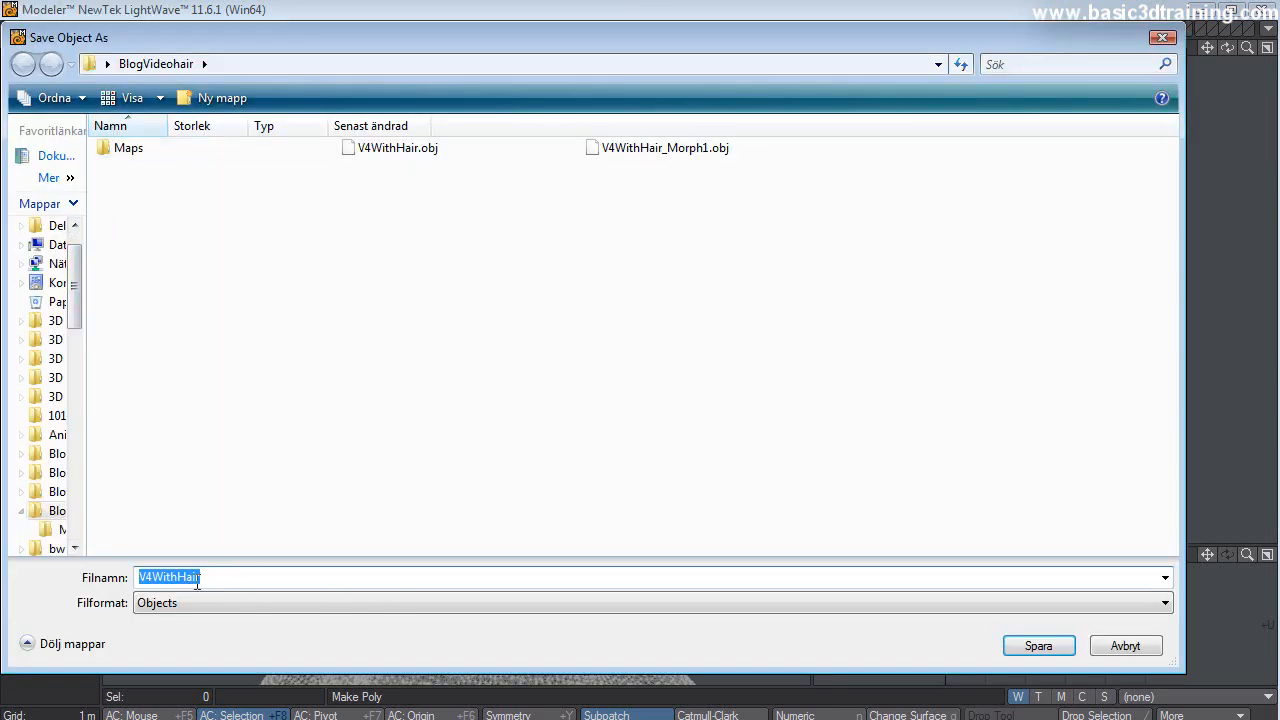
pyautogui.click(232, 582)
pyautogui.write('_')
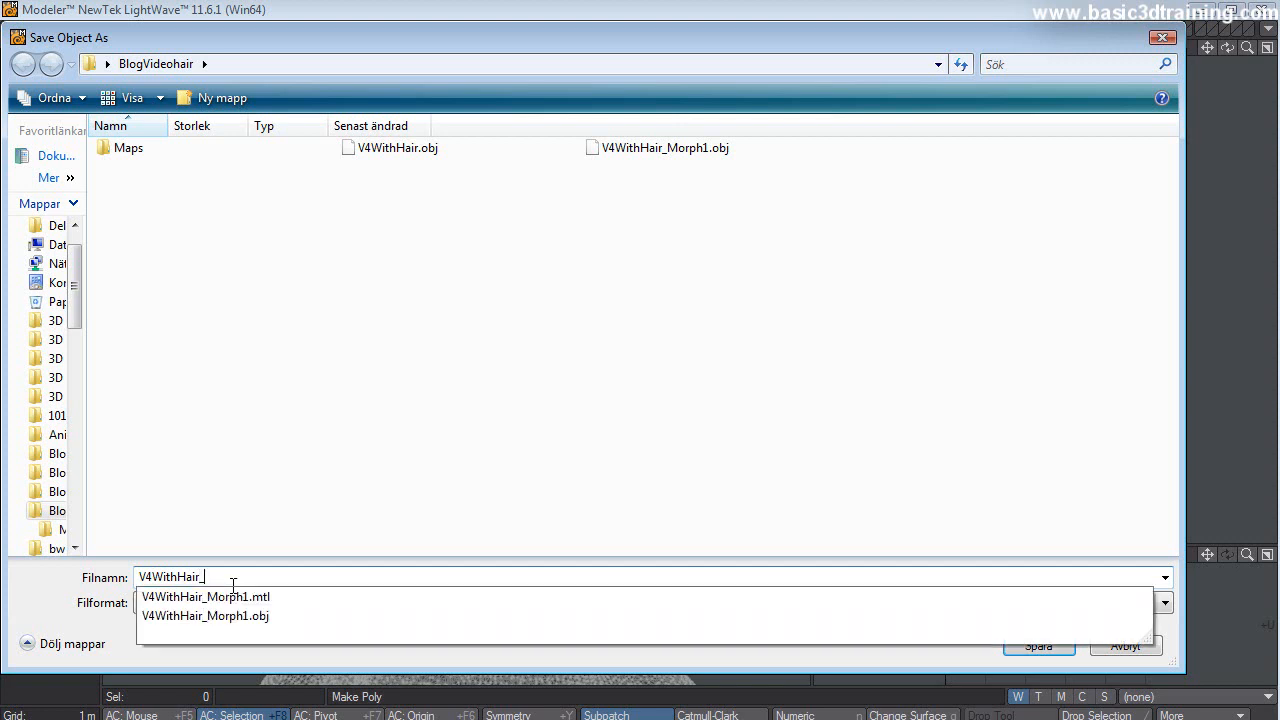
pyautogui.write('Tria')
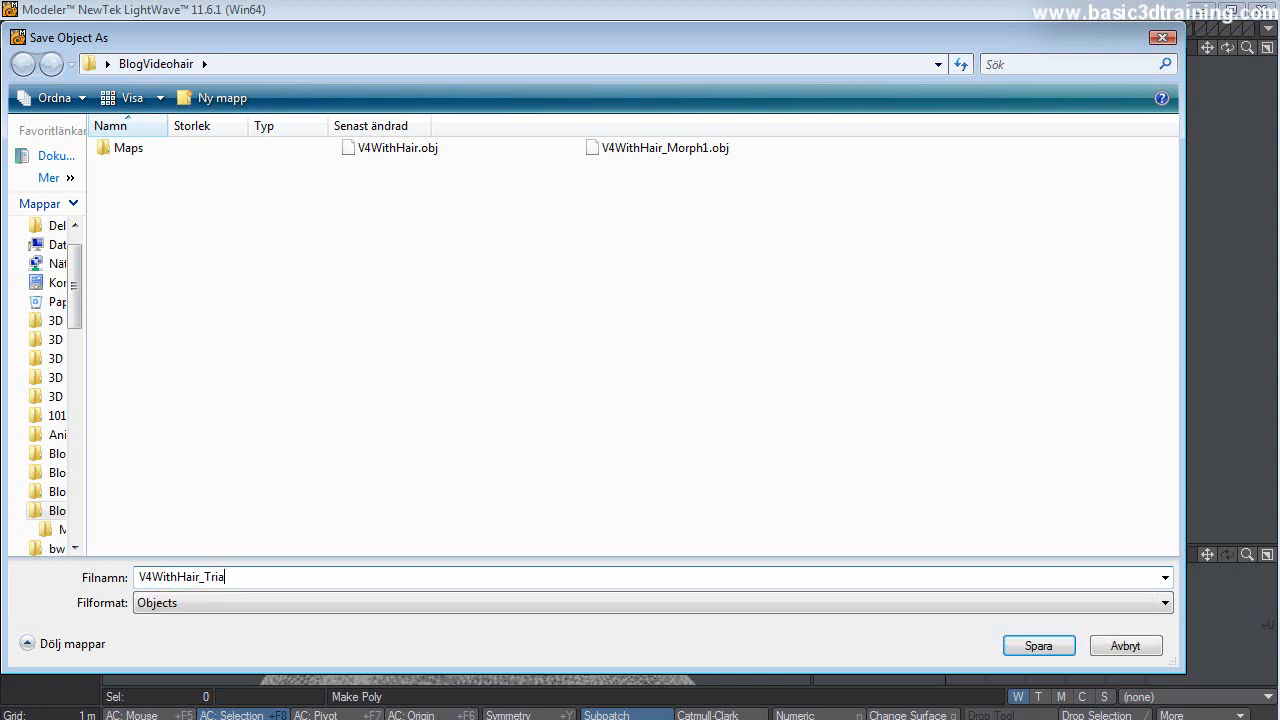
pyautogui.write('ngulated')
pyautogui.click(1030, 645)
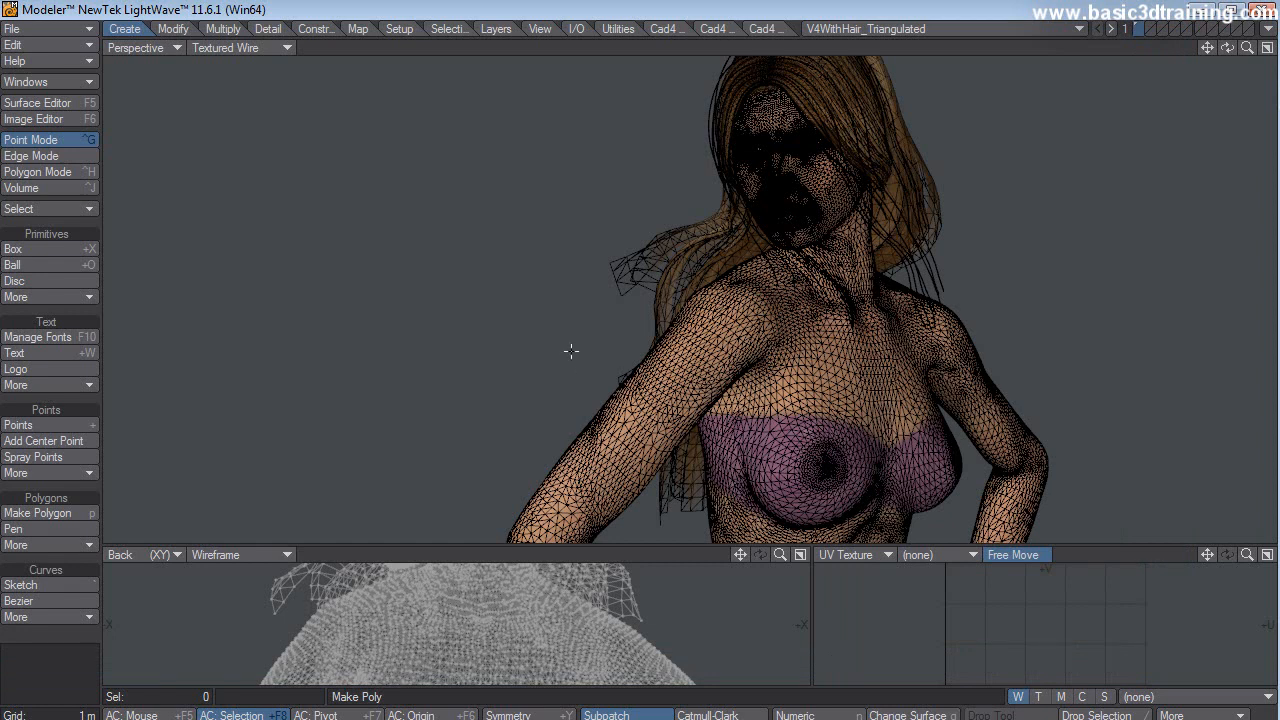
# - Load V4WithHair_Morph1.obj and briefly check its surfaces in the Surface Editor
pyautogui.click(63, 33)
pyautogui.click(50, 0)
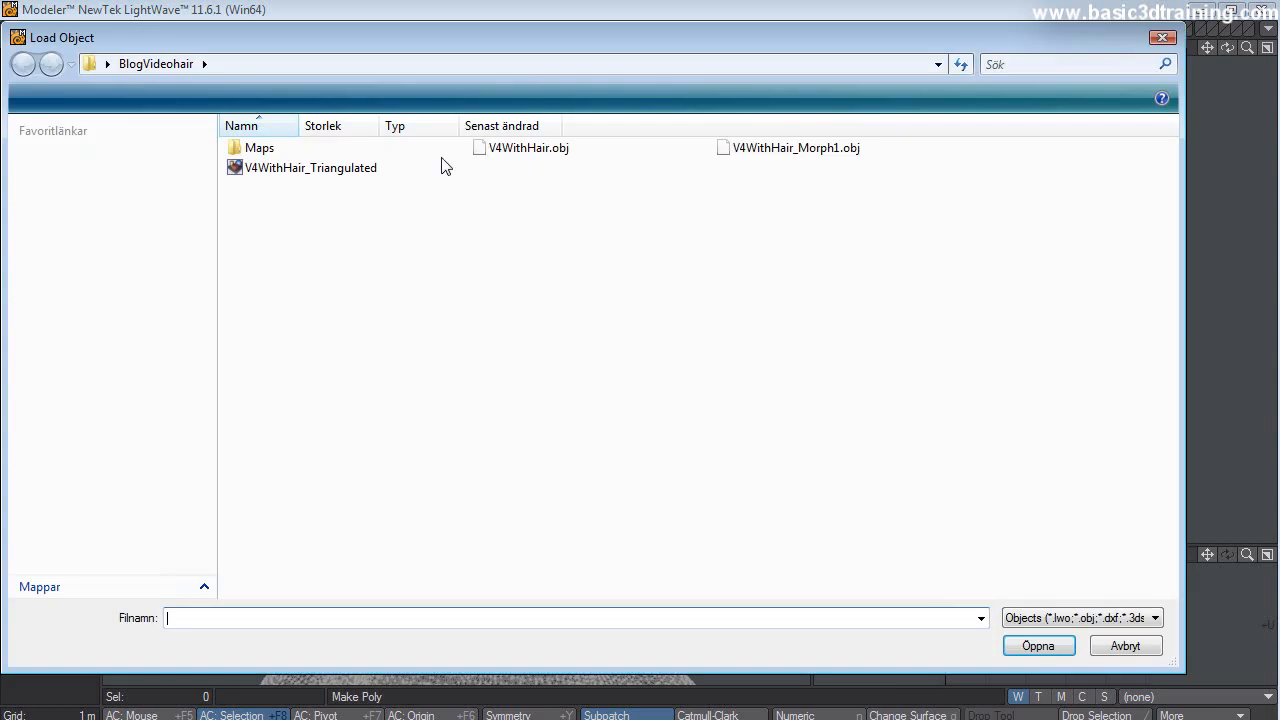
pyautogui.click(775, 152)
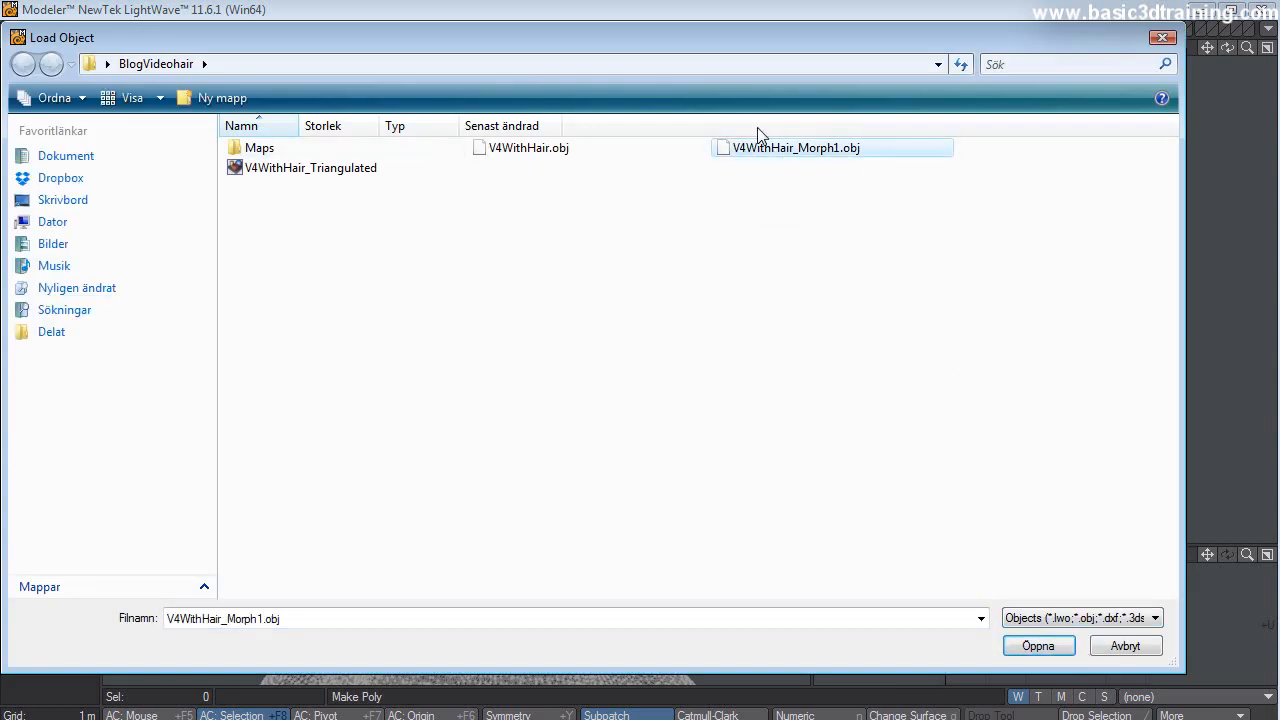
pyautogui.click(1038, 647)
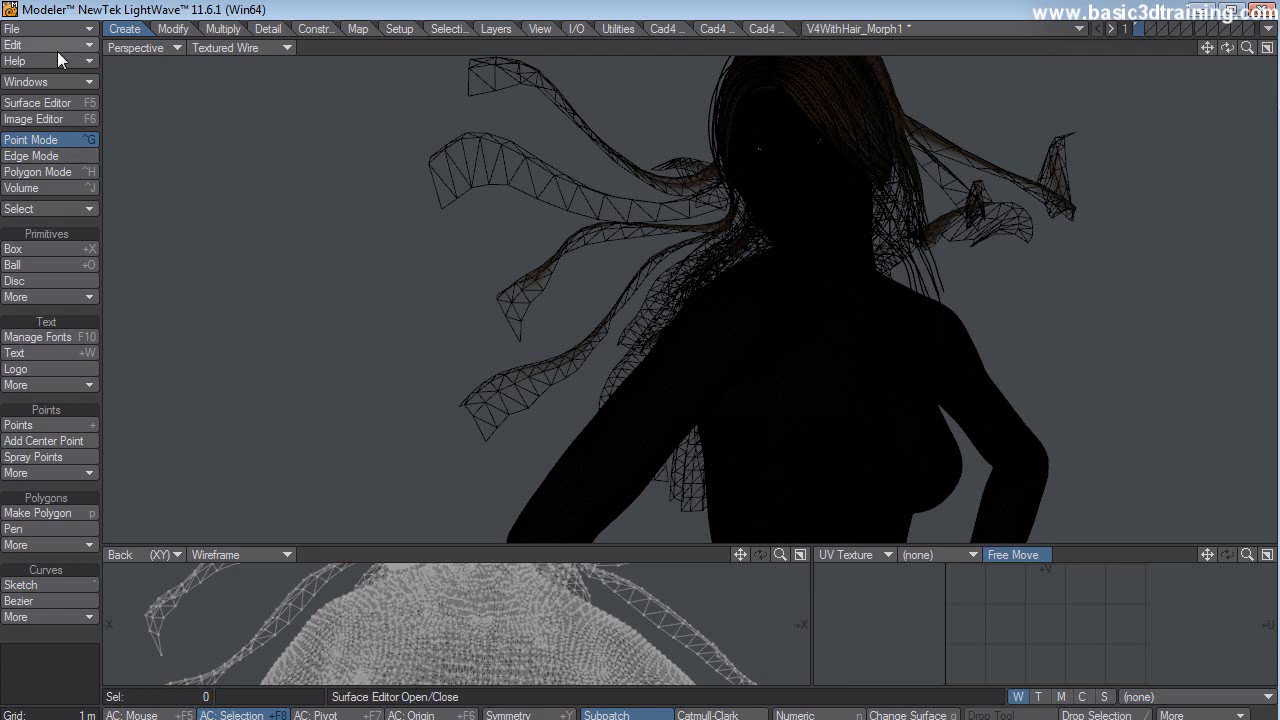
pyautogui.click(40, 104)
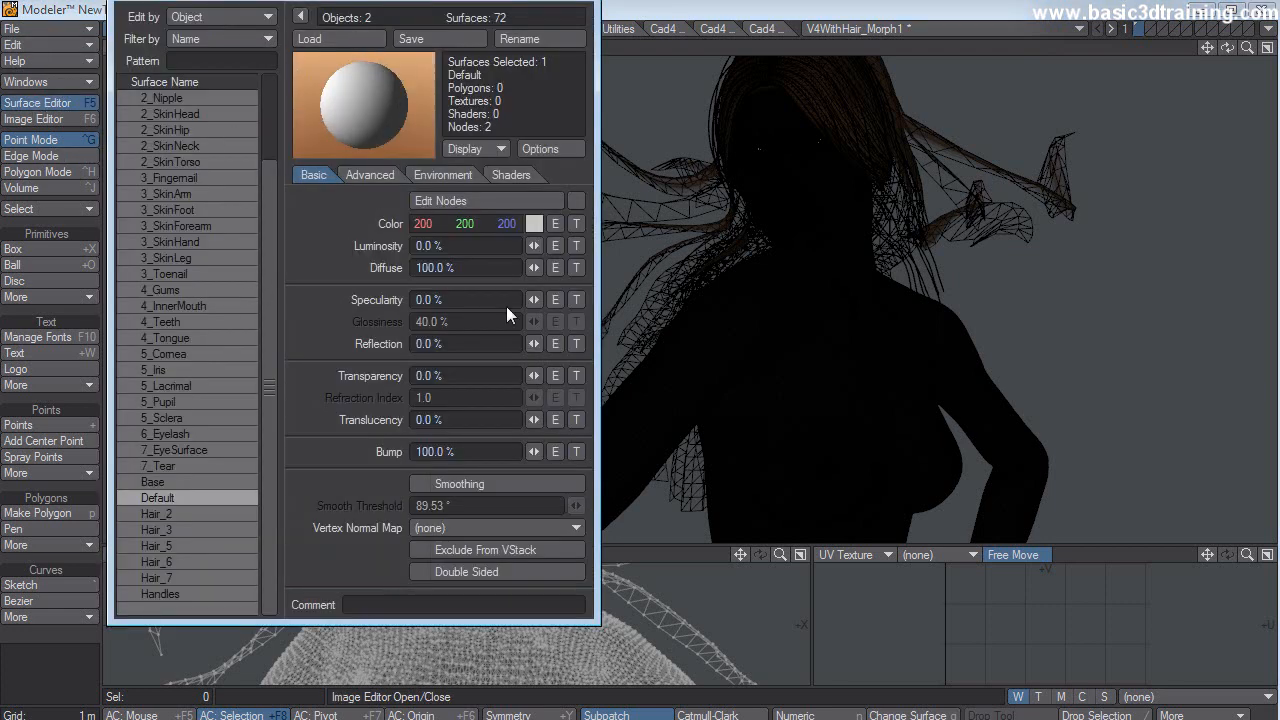
pyautogui.press('F5')
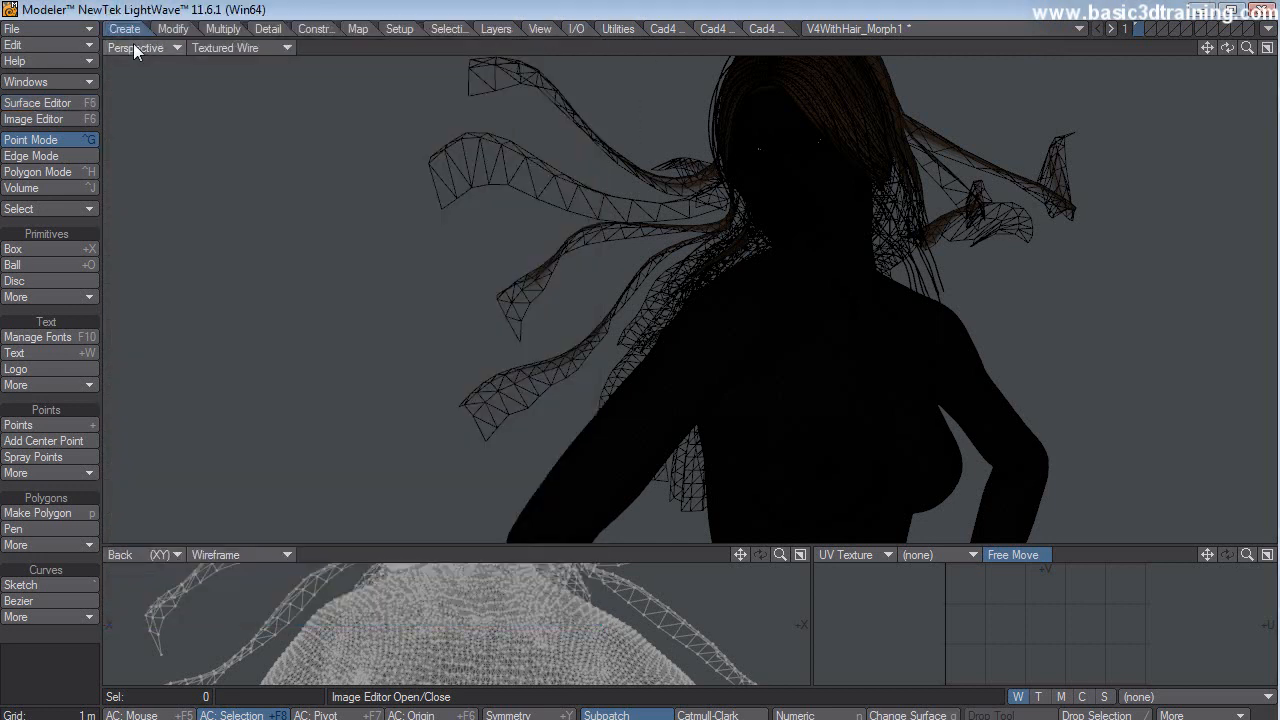
# - Save the loaded morph object as V4WithHair_Morph1_Triangulated in the BlogVideohair folder
pyautogui.click(78, 30)
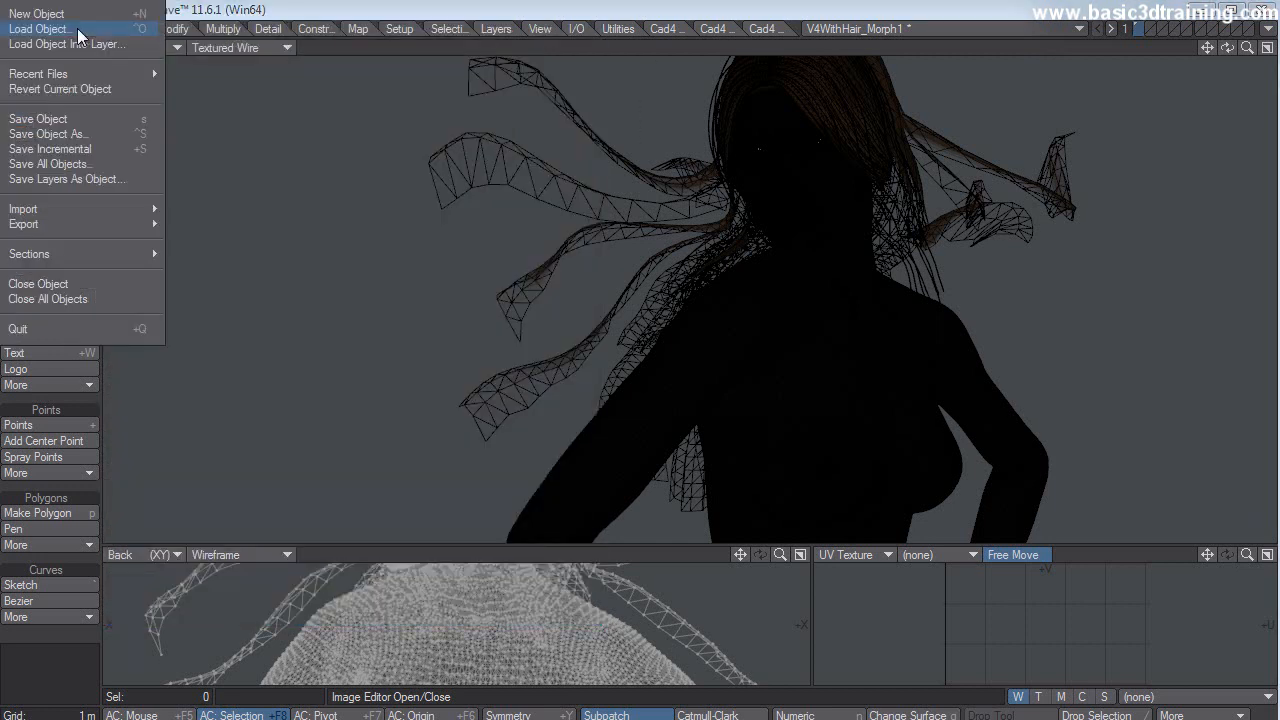
pyautogui.click(66, 134)
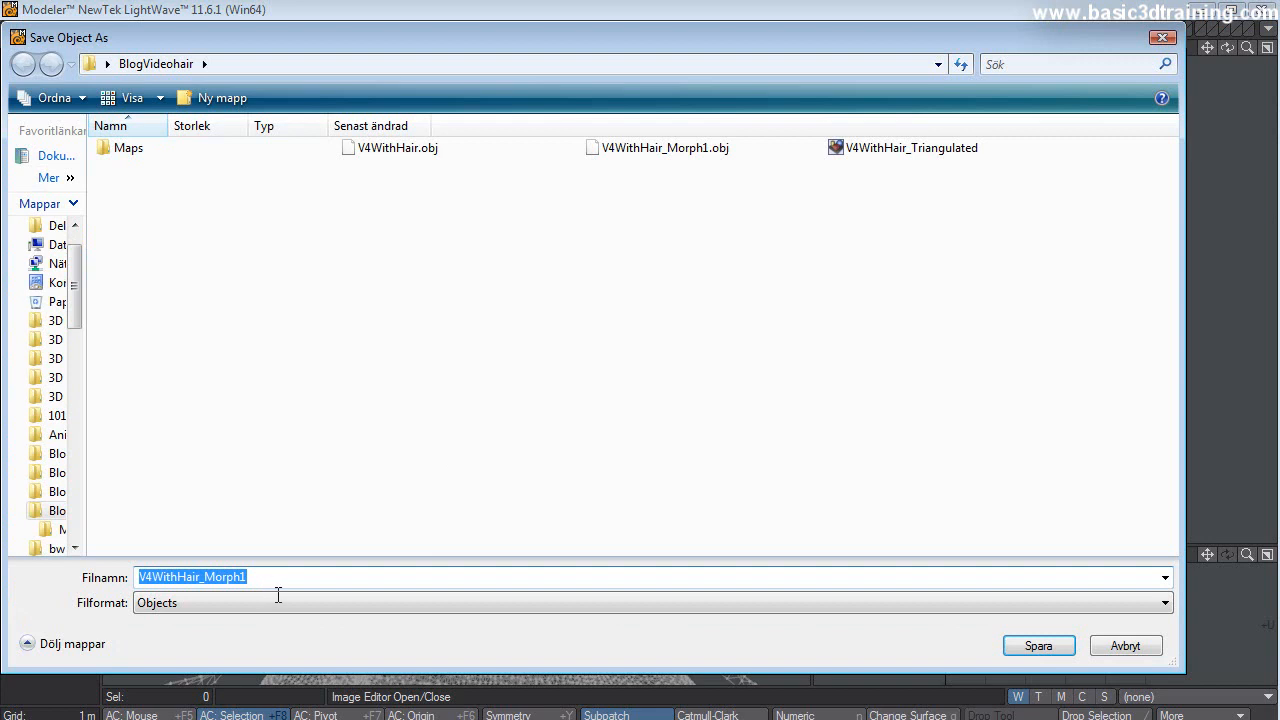
pyautogui.click(275, 588)
pyautogui.write('_Triangulated')
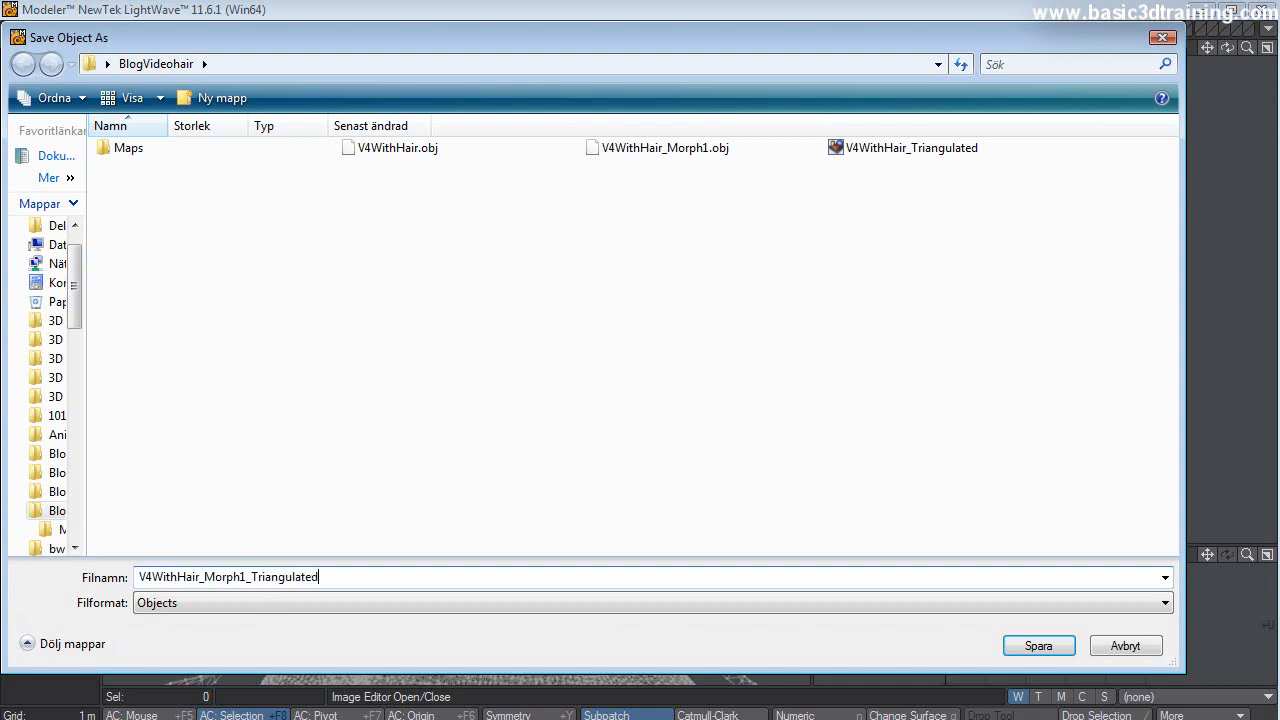
pyautogui.click(1035, 647)
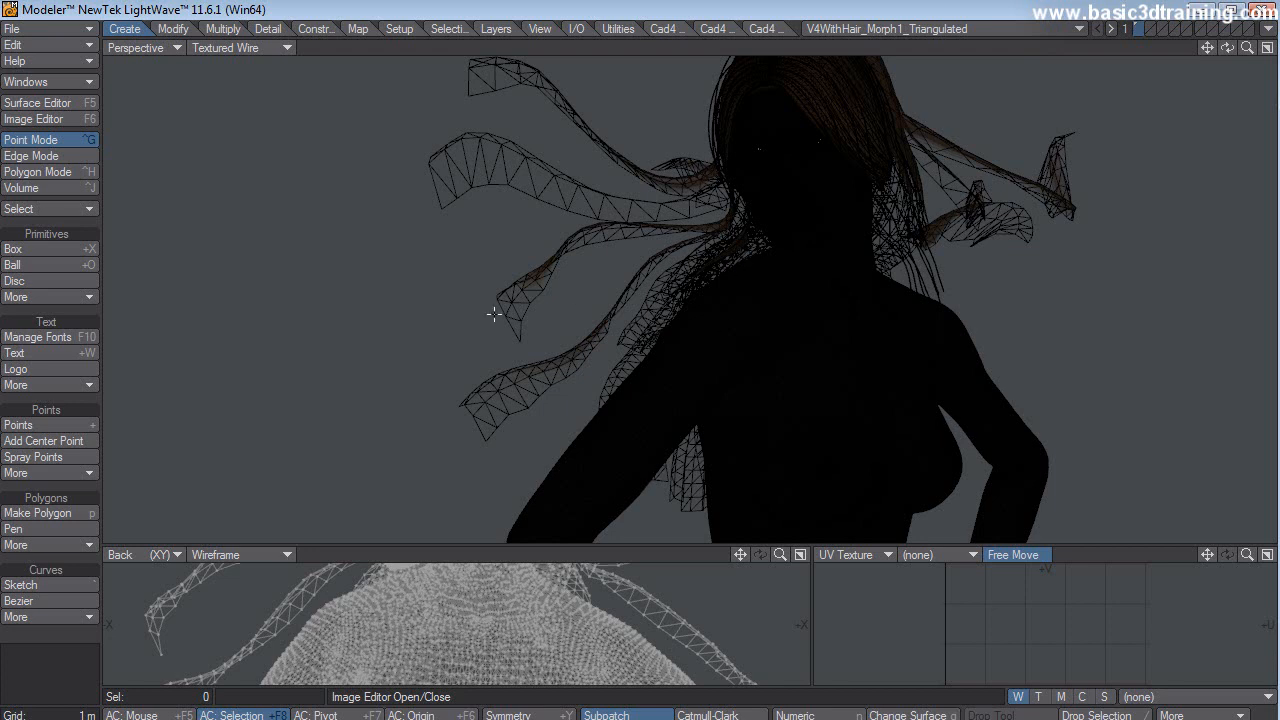
# - Switch to LightWave Layout and load the V4WithHair_Triangulated object into the scene
pyautogui.press('F12')
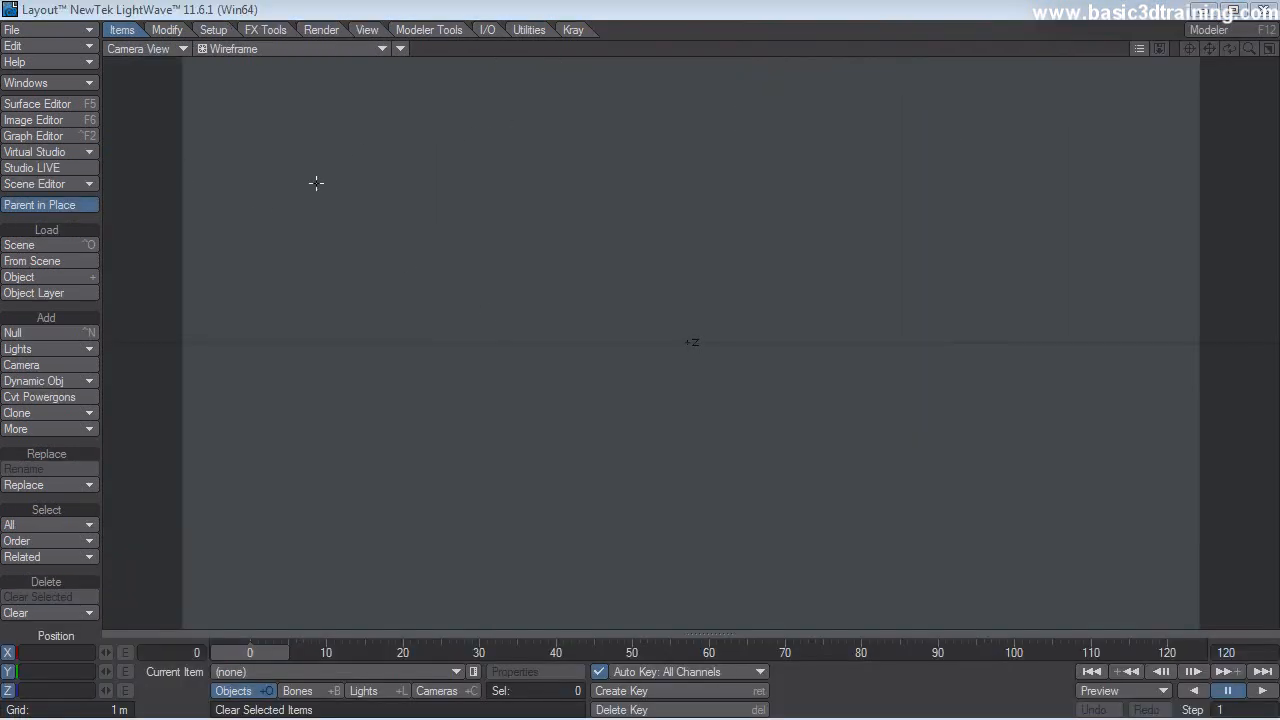
pyautogui.click(66, 31)
pyautogui.moveTo(62, 32)
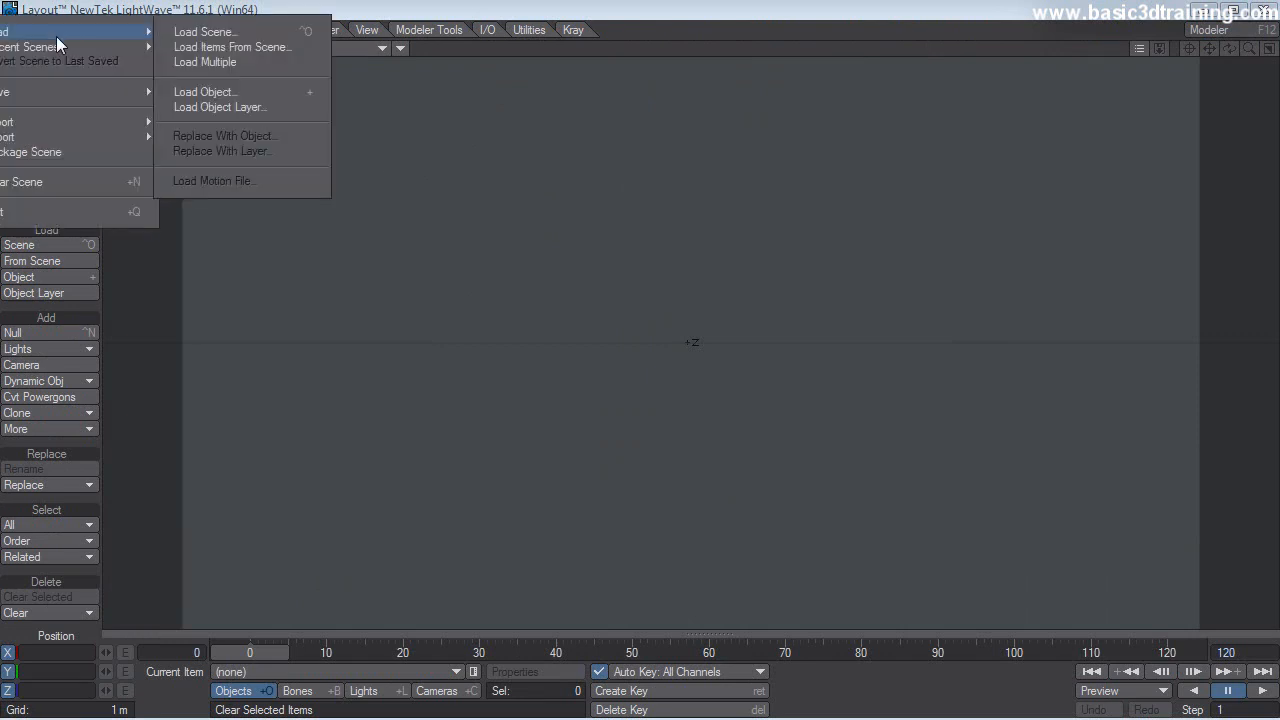
pyautogui.click(204, 94)
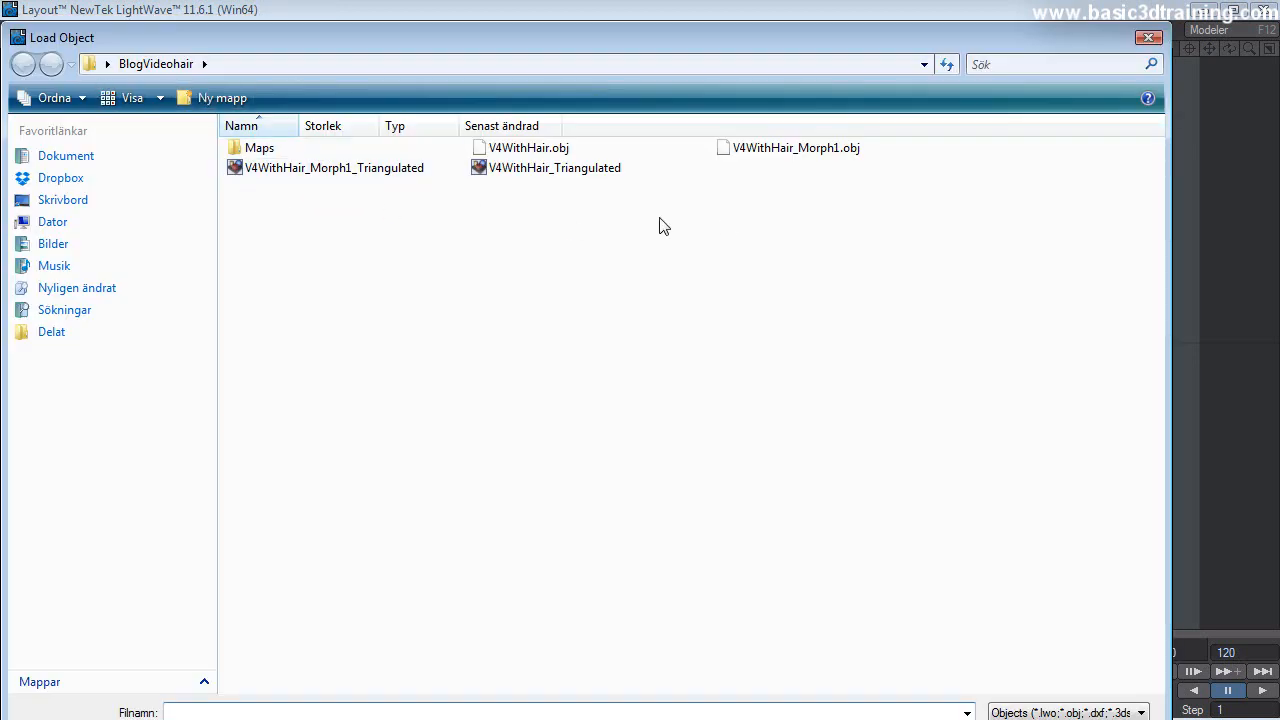
pyautogui.click(537, 172)
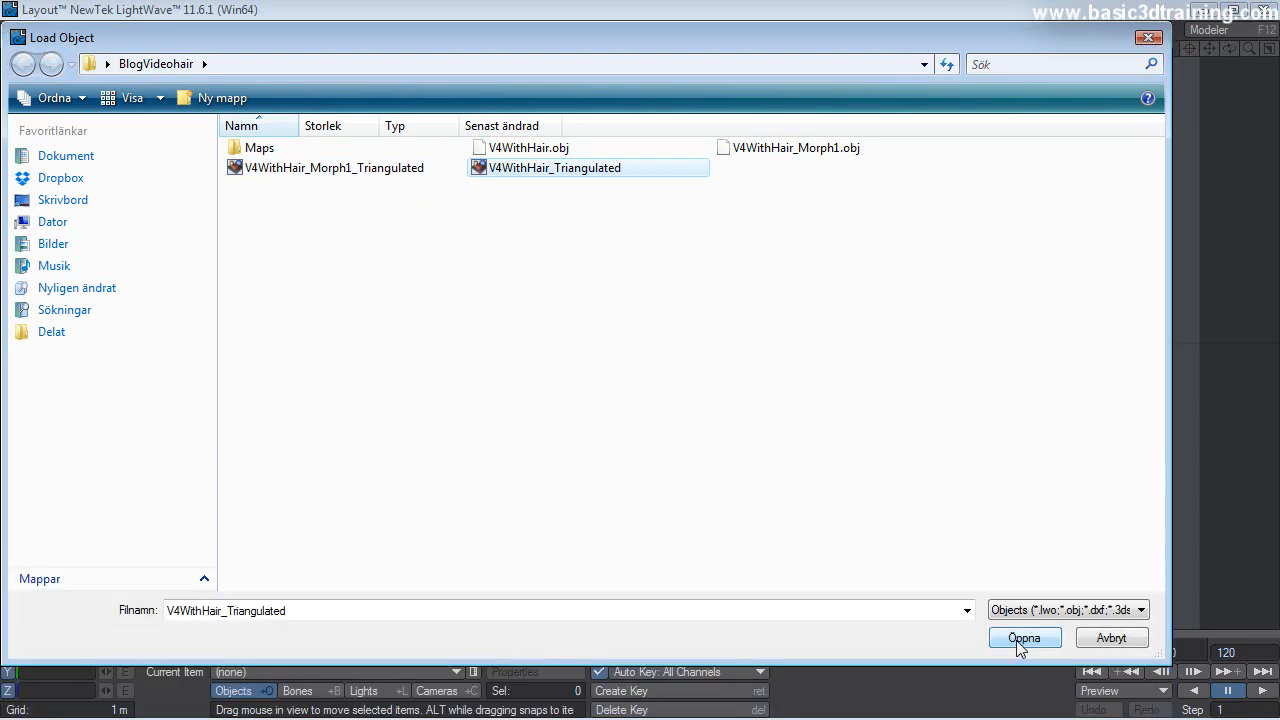
pyautogui.click(1022, 640)
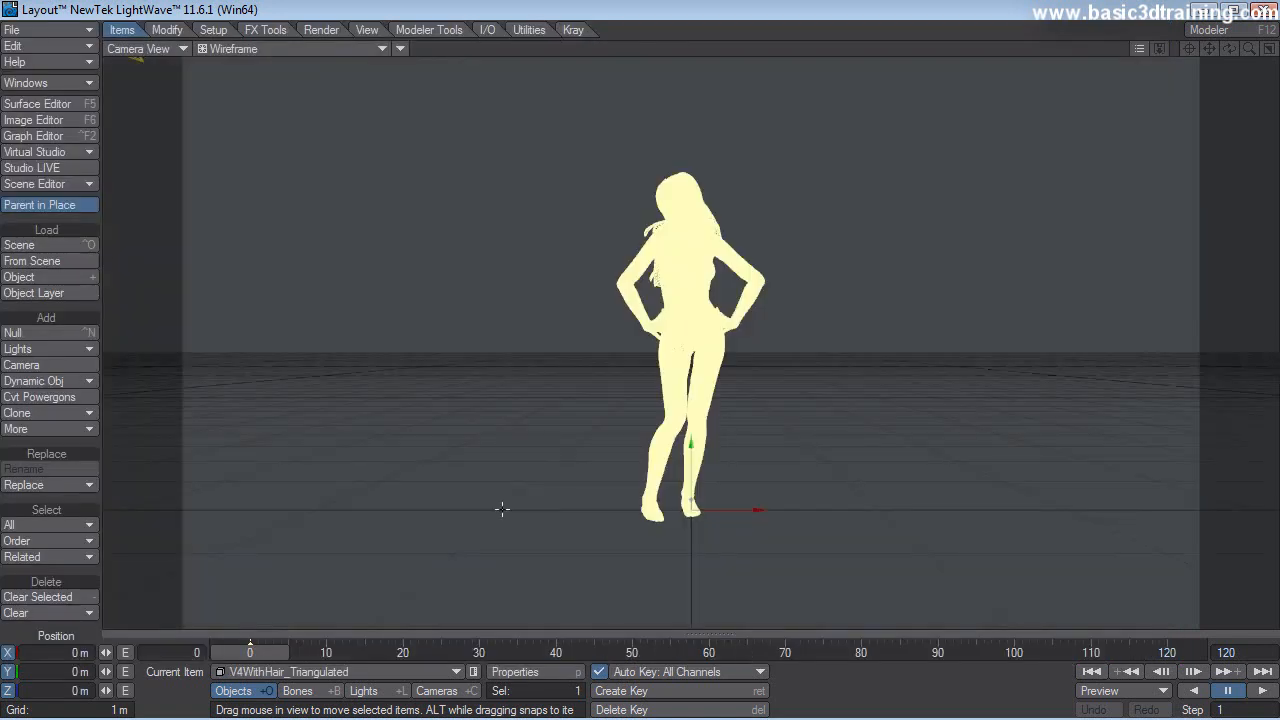
# - Select the scene light and switch the camera viewport to VPR rendering
pyautogui.click(375, 691)
pyautogui.click(294, 49)
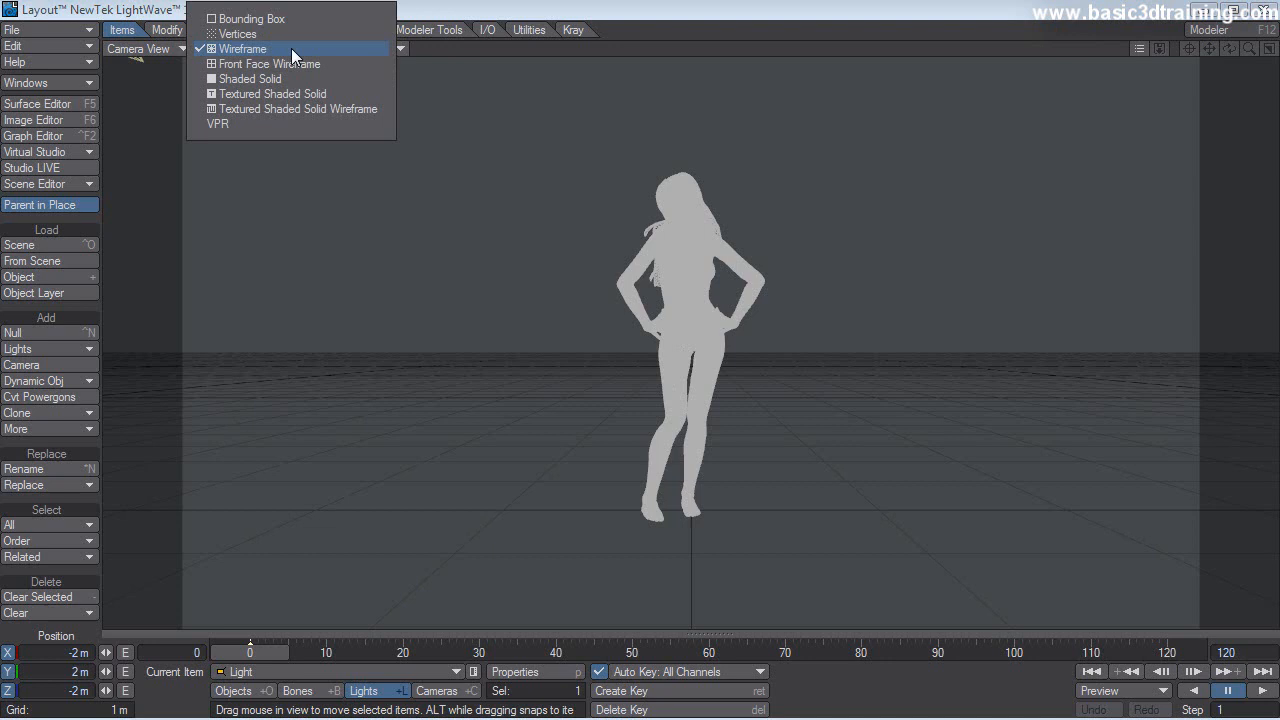
pyautogui.click(249, 120)
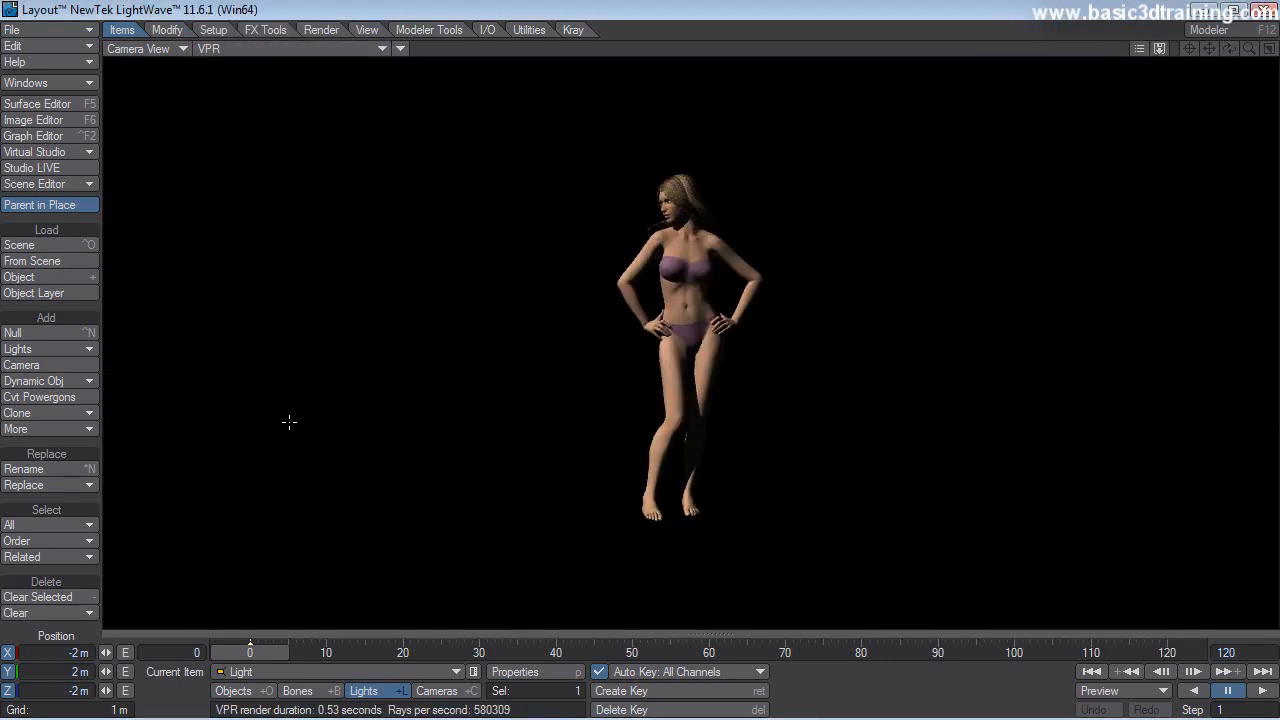
# - Move the camera in close on the figure's head and shoulders, to about X 119 mm, Y 1.55 m, Z -860 mm
pyautogui.click(437, 691)
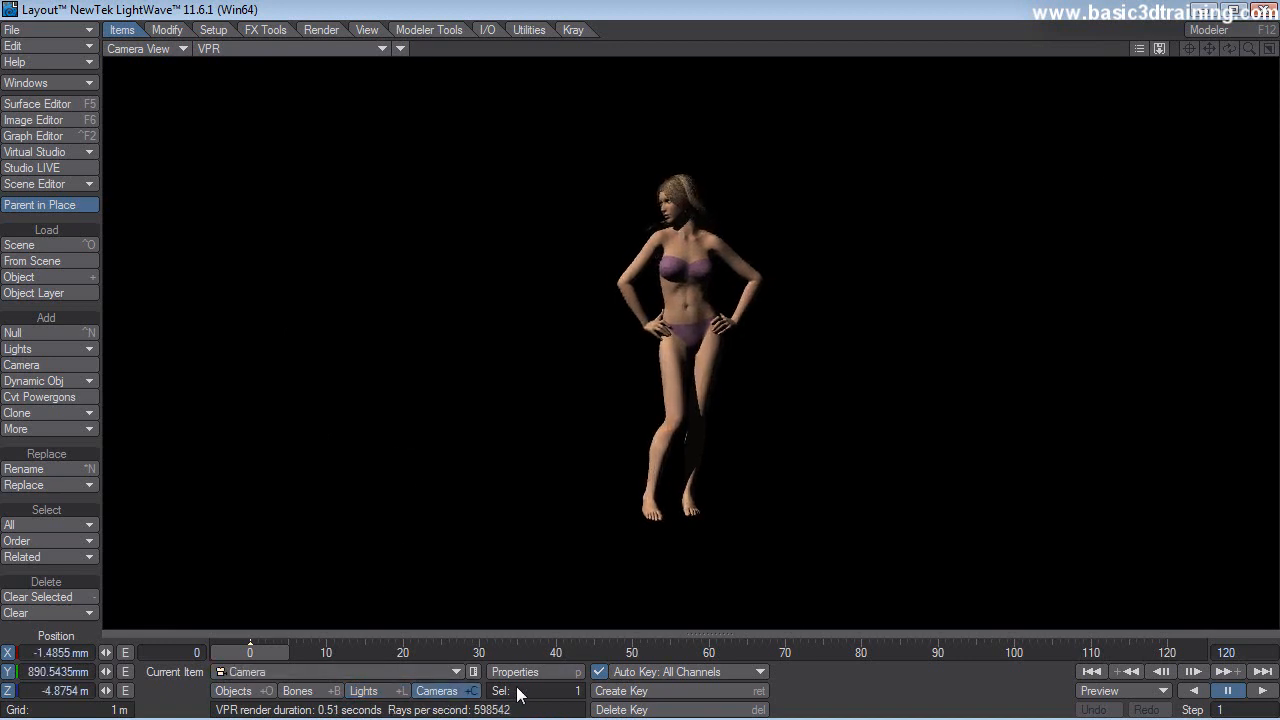
pyautogui.click(158, 30)
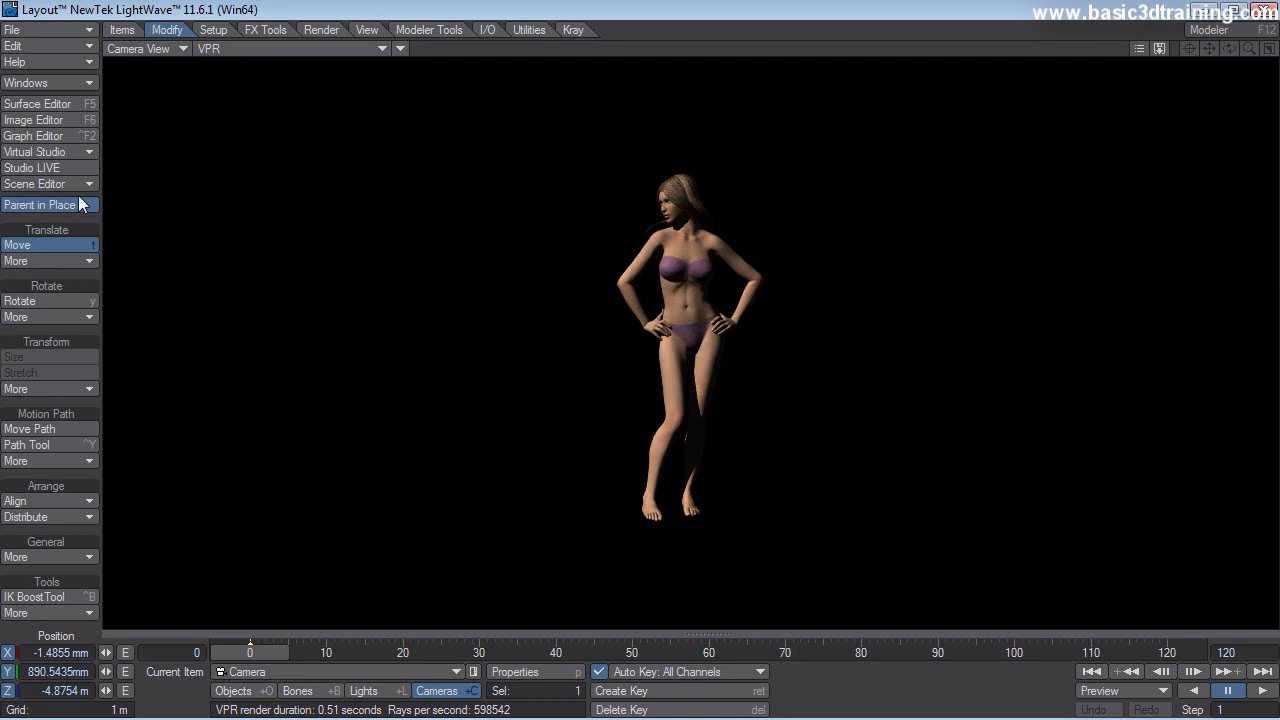
pyautogui.moveTo(640, 480); pyautogui.dragTo(670, 30)
pyautogui.moveTo(640, 480); pyautogui.dragTo(640, 398, button='right')
pyautogui.moveTo(394, 408); pyautogui.dragTo(394, 423, button='right')
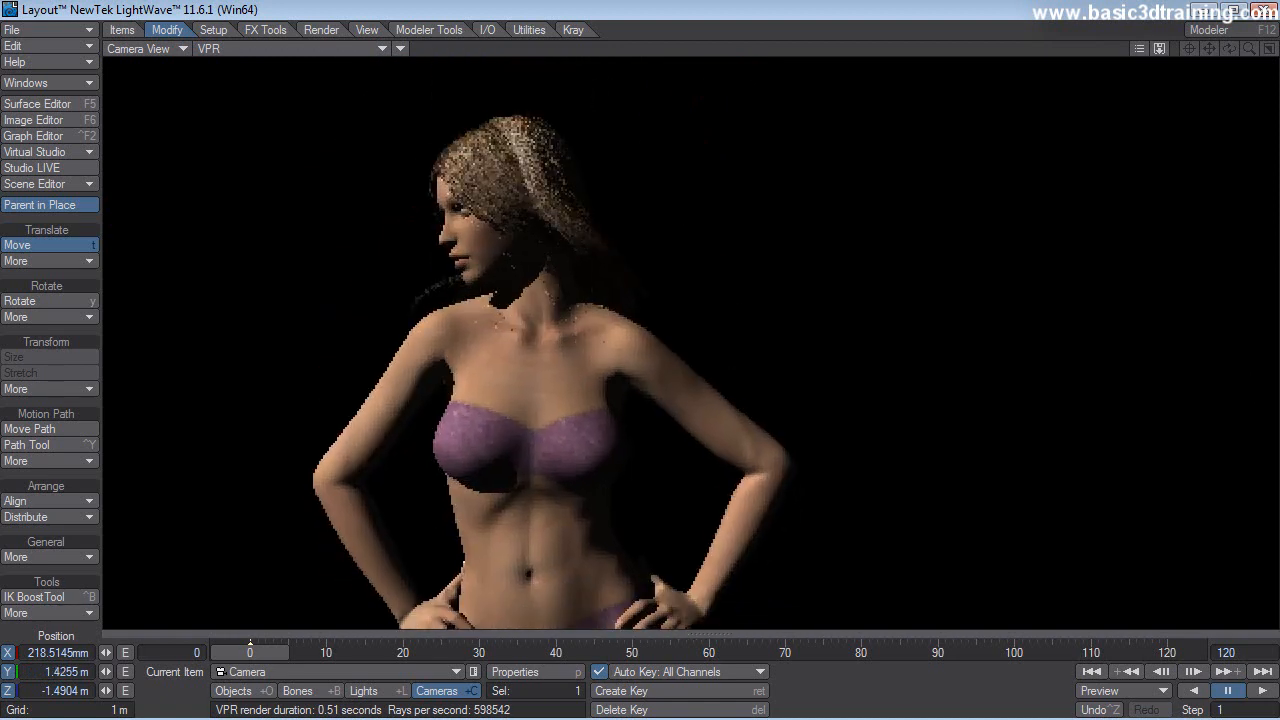
pyautogui.moveTo(394, 423); pyautogui.dragTo(410, 308)
pyautogui.moveTo(410, 308); pyautogui.dragTo(410, 292, button='right')
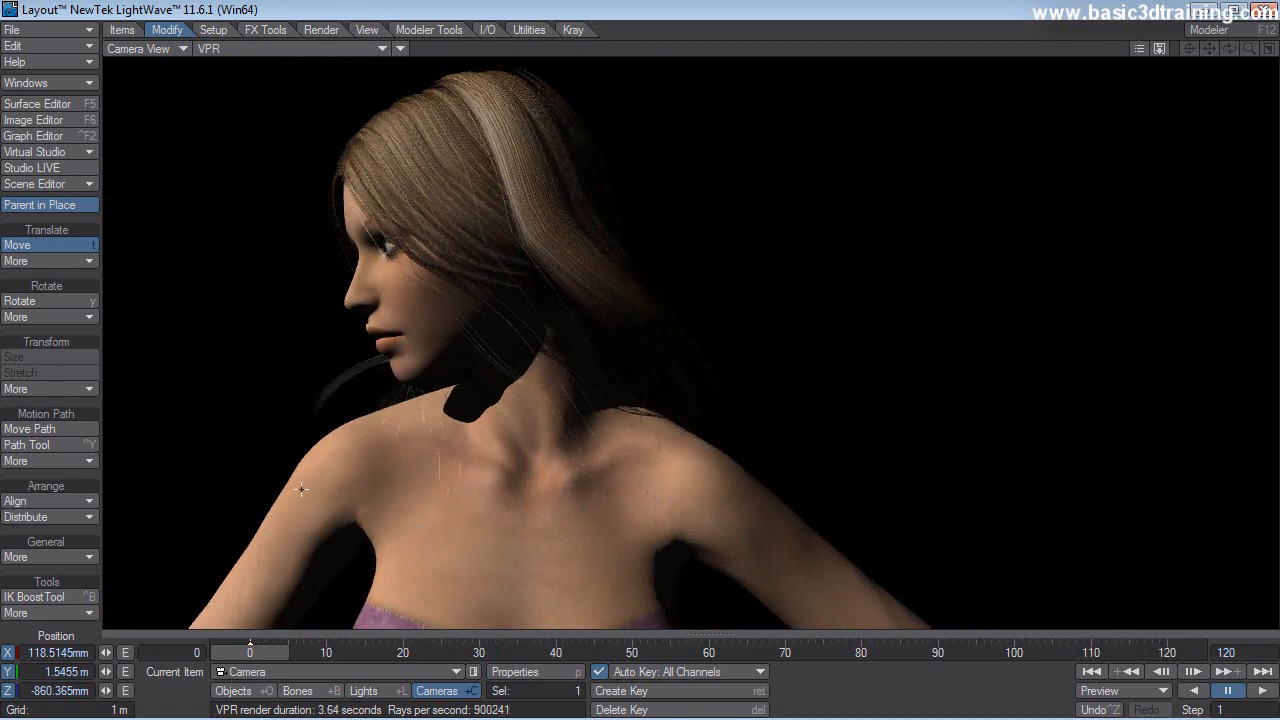
# - Rotate the V4WithHair_Triangulated object to a heading of -43° so the face turns towards the camera
pyautogui.click(256, 692)
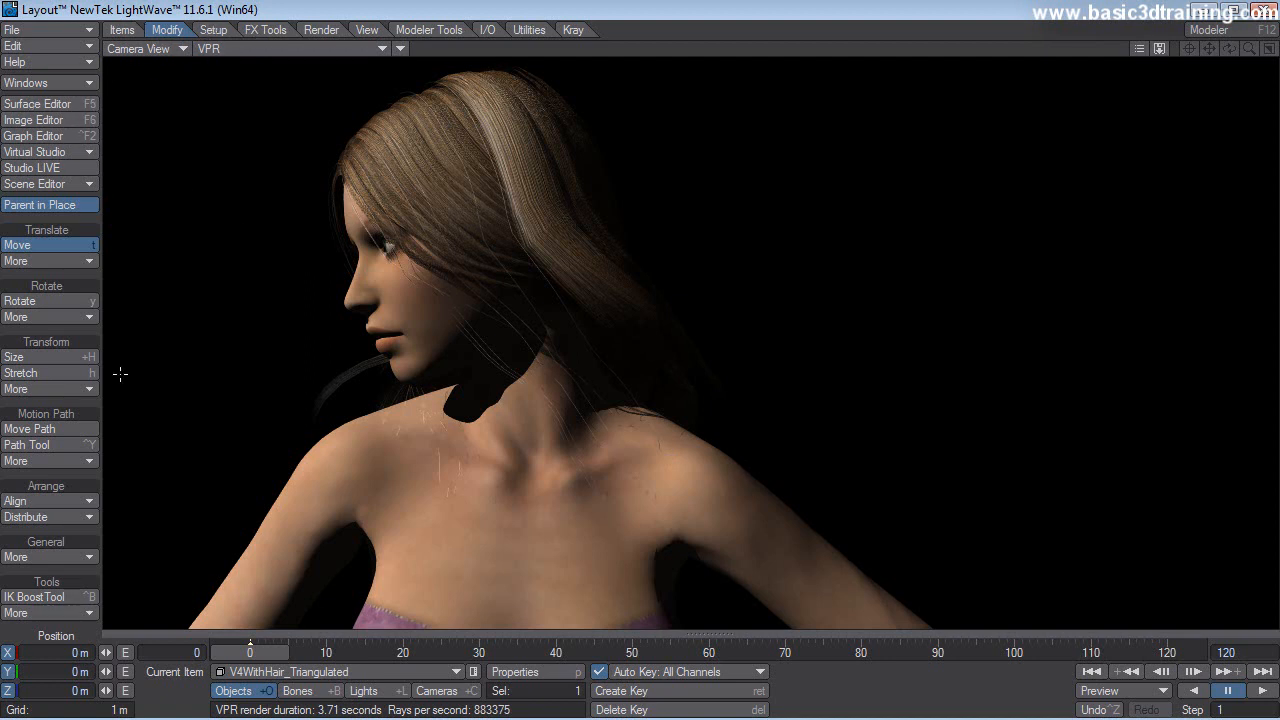
pyautogui.click(60, 300)
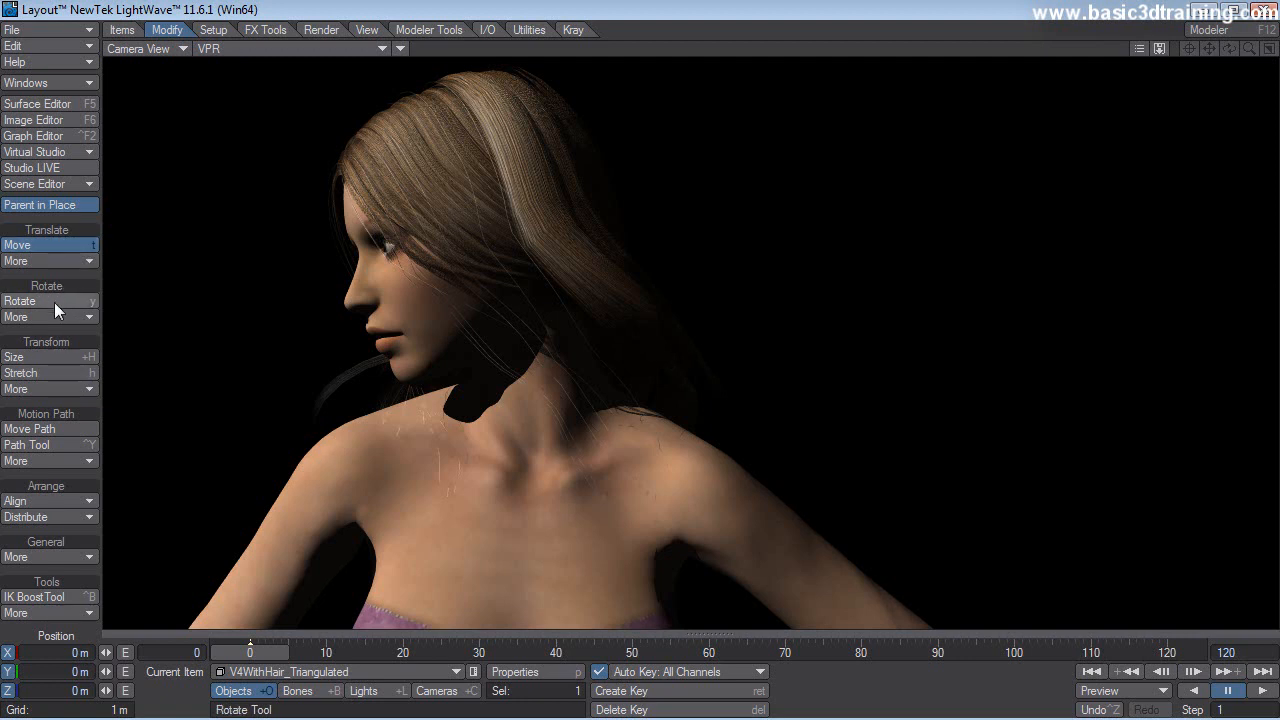
pyautogui.moveTo(106, 653); pyautogui.dragTo(3, 653)
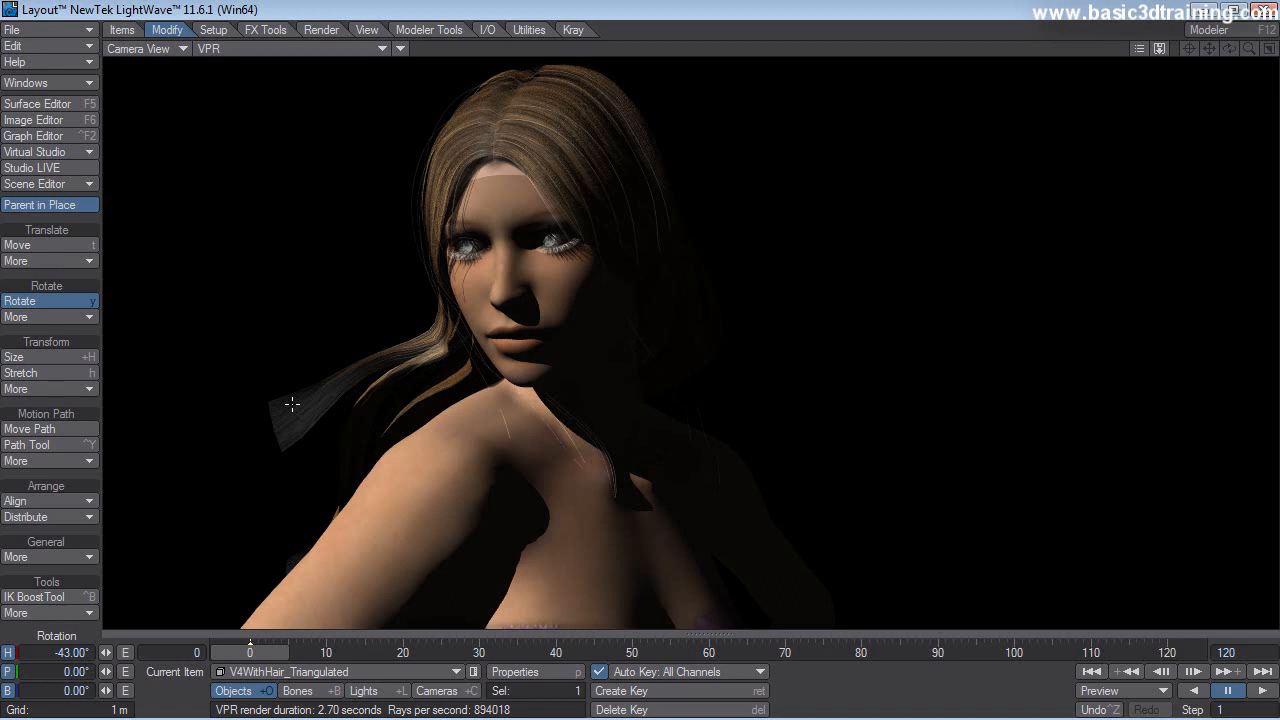
# - Inspect the image map used as the transparency texture of the Hair_2 surface
pyautogui.click(18, 104)
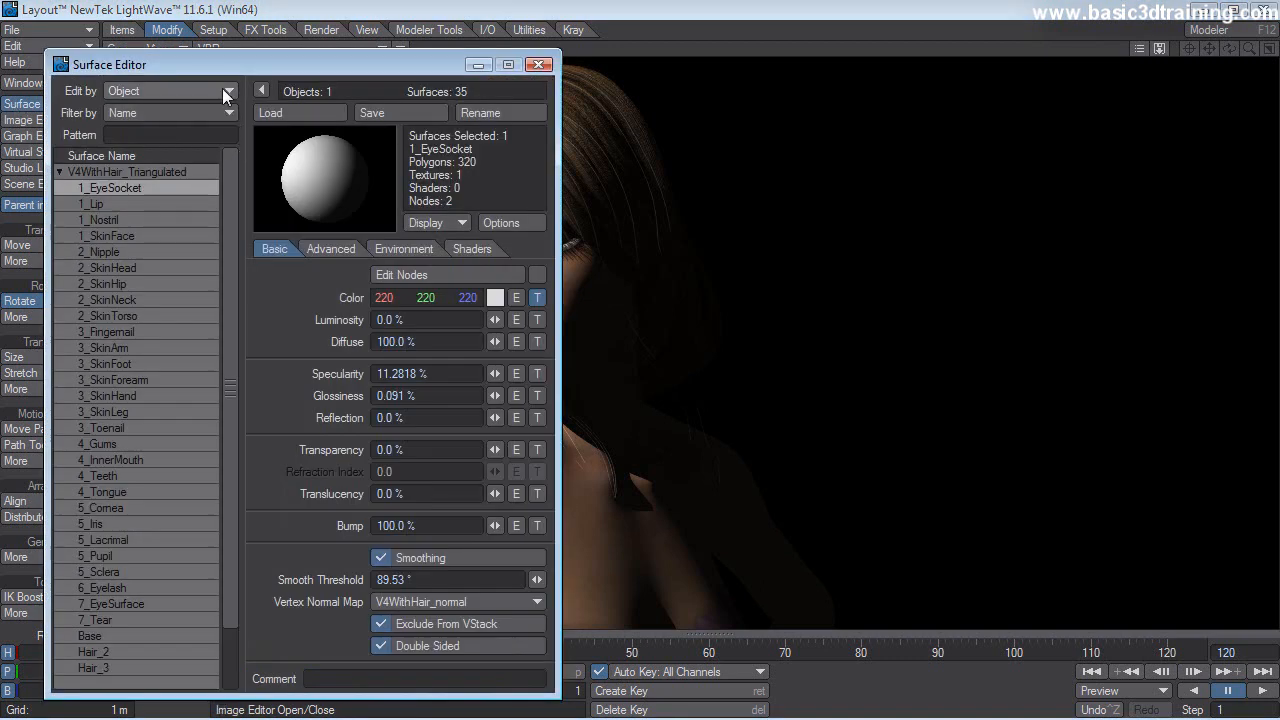
pyautogui.moveTo(214, 64); pyautogui.dragTo(865, 40)
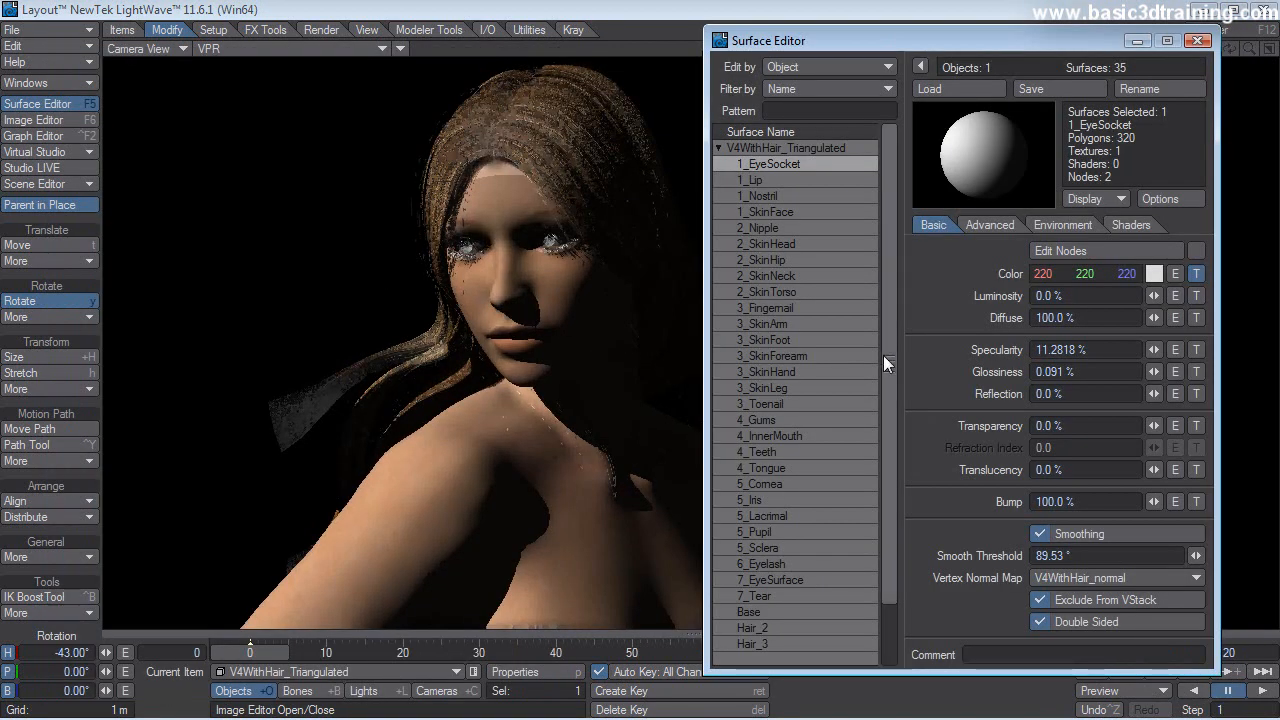
pyautogui.scroll(-2, 894, 543)
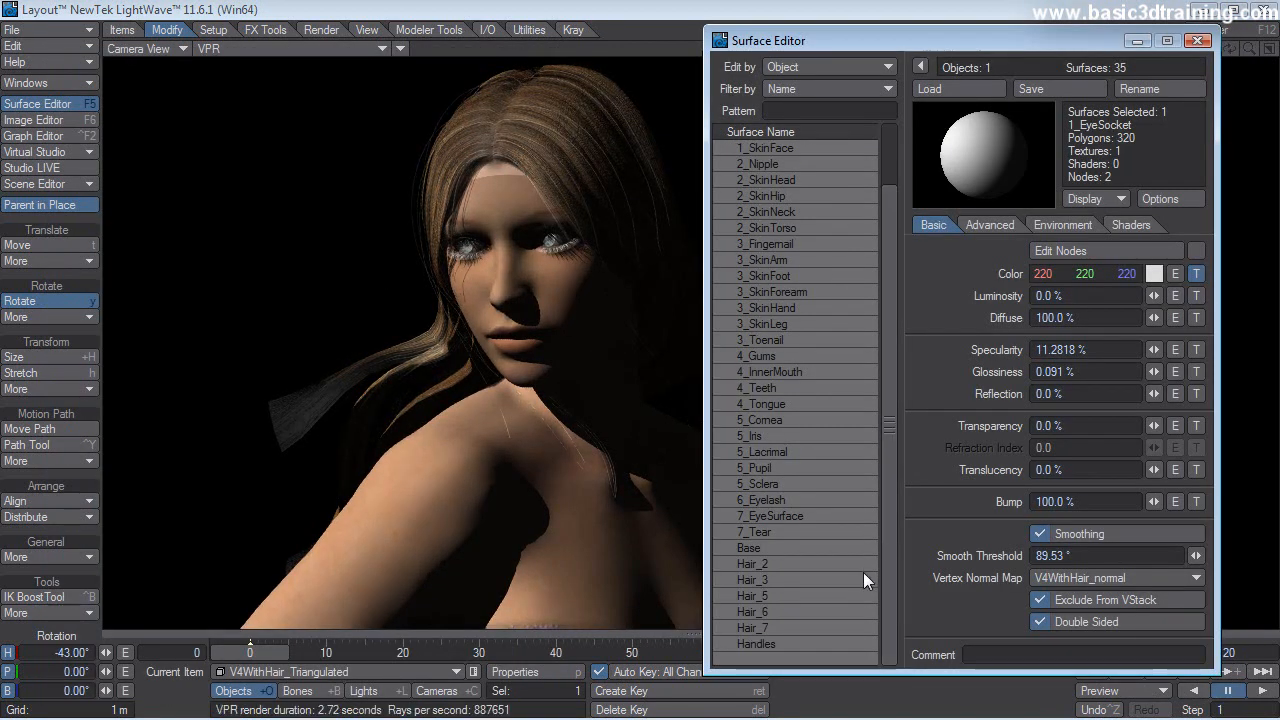
pyautogui.click(756, 566)
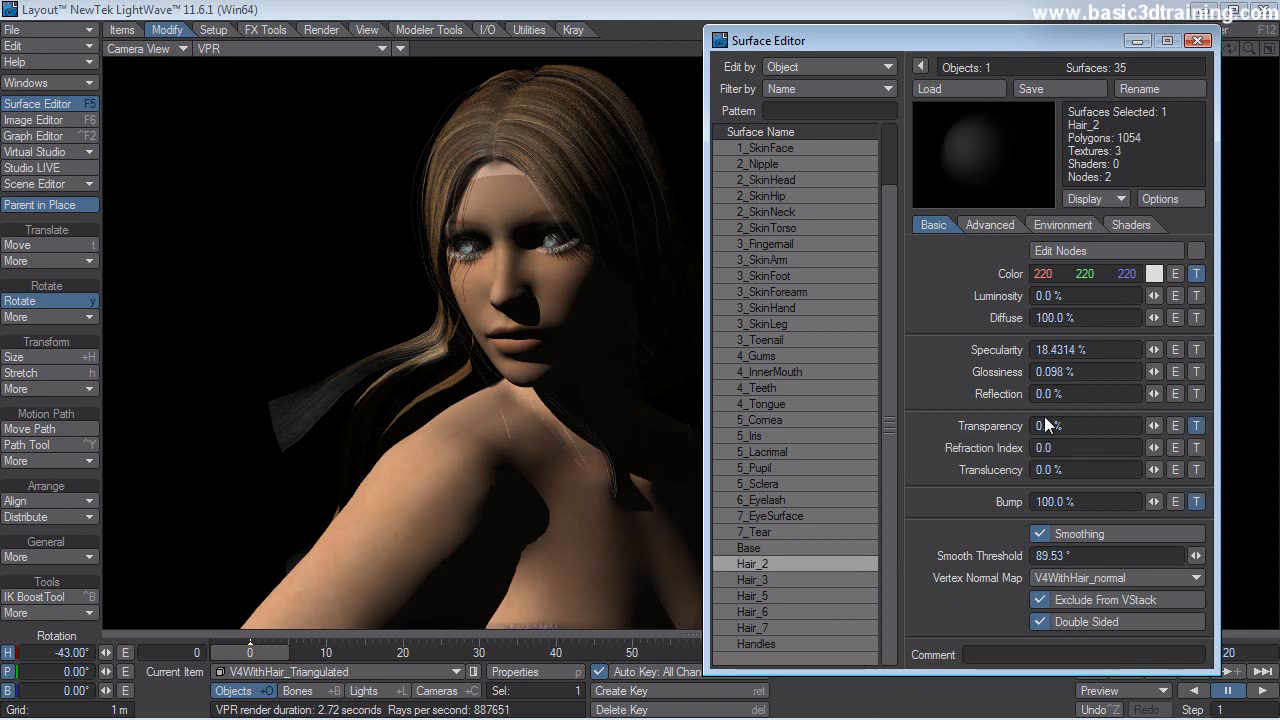
pyautogui.click(1195, 426)
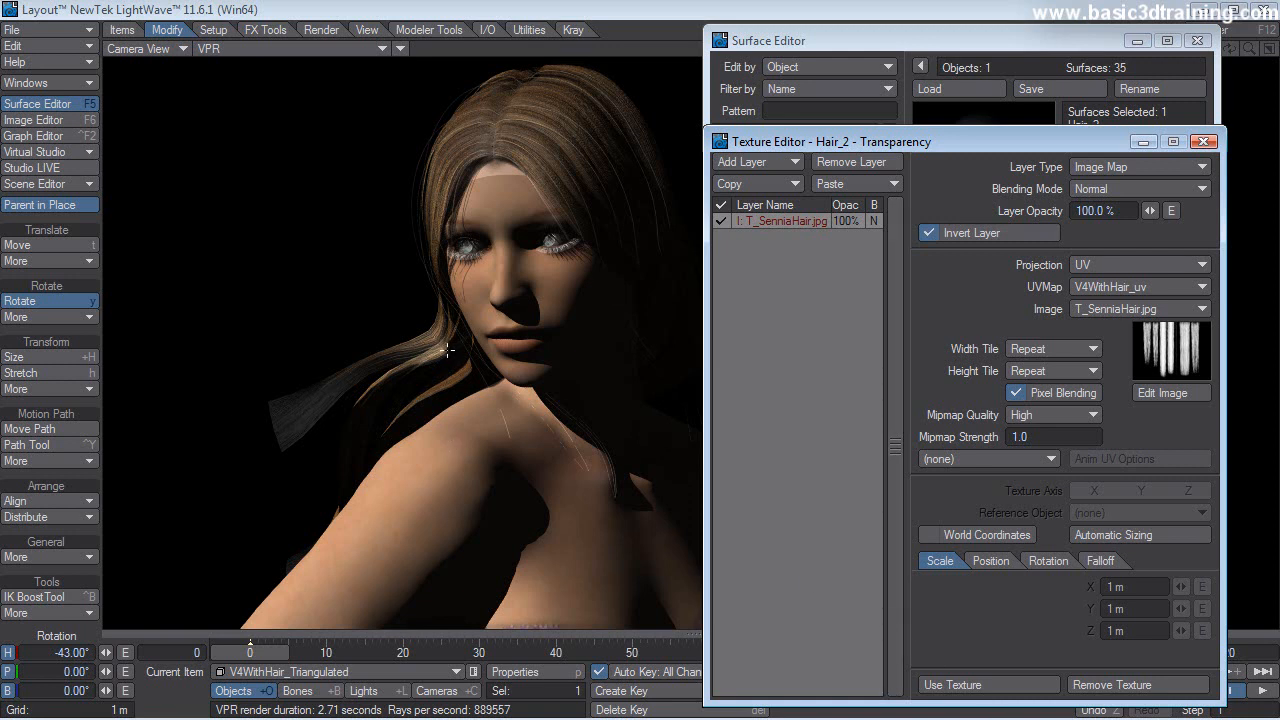
pyautogui.click(988, 684)
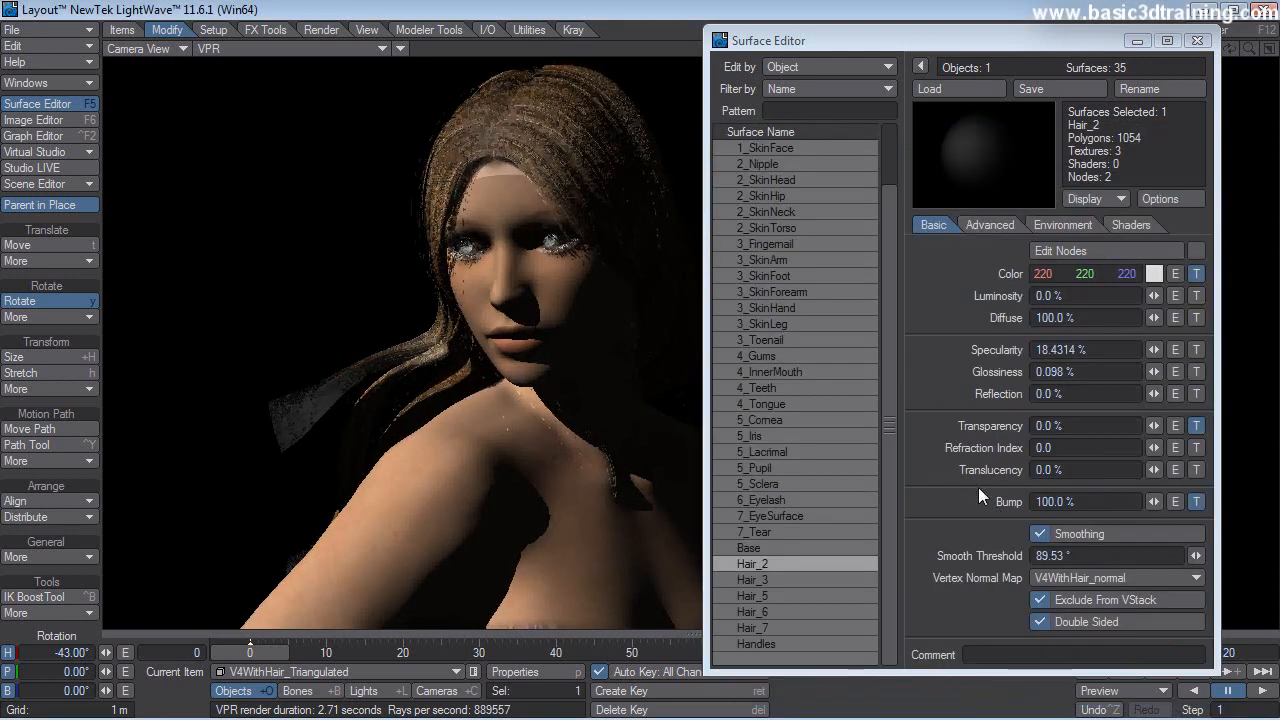
# - Set specularity and glossiness to 0% for the Base, Hair_2, Hair_3, Hair_5, Hair_6 and Hair_7 surfaces together, leaving out Handles
pyautogui.click(750, 548)
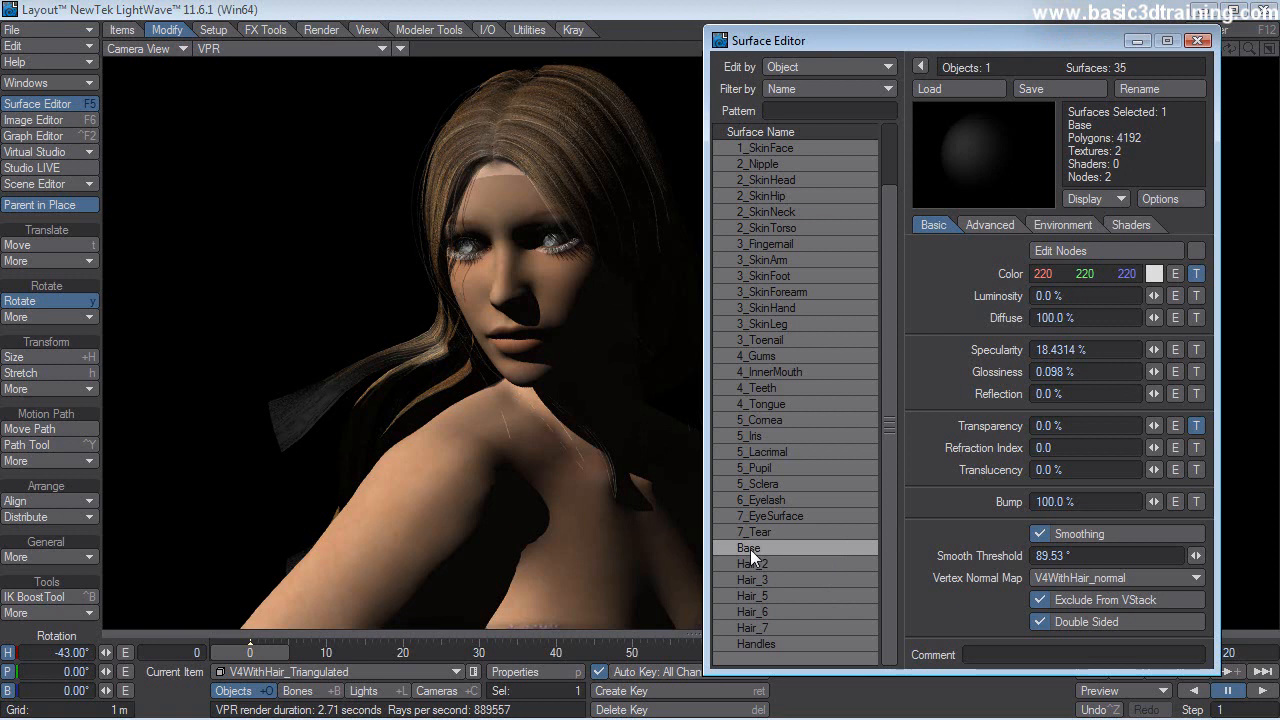
pyautogui.keyDown('shift'); pyautogui.click(754, 646); pyautogui.keyUp('shift')
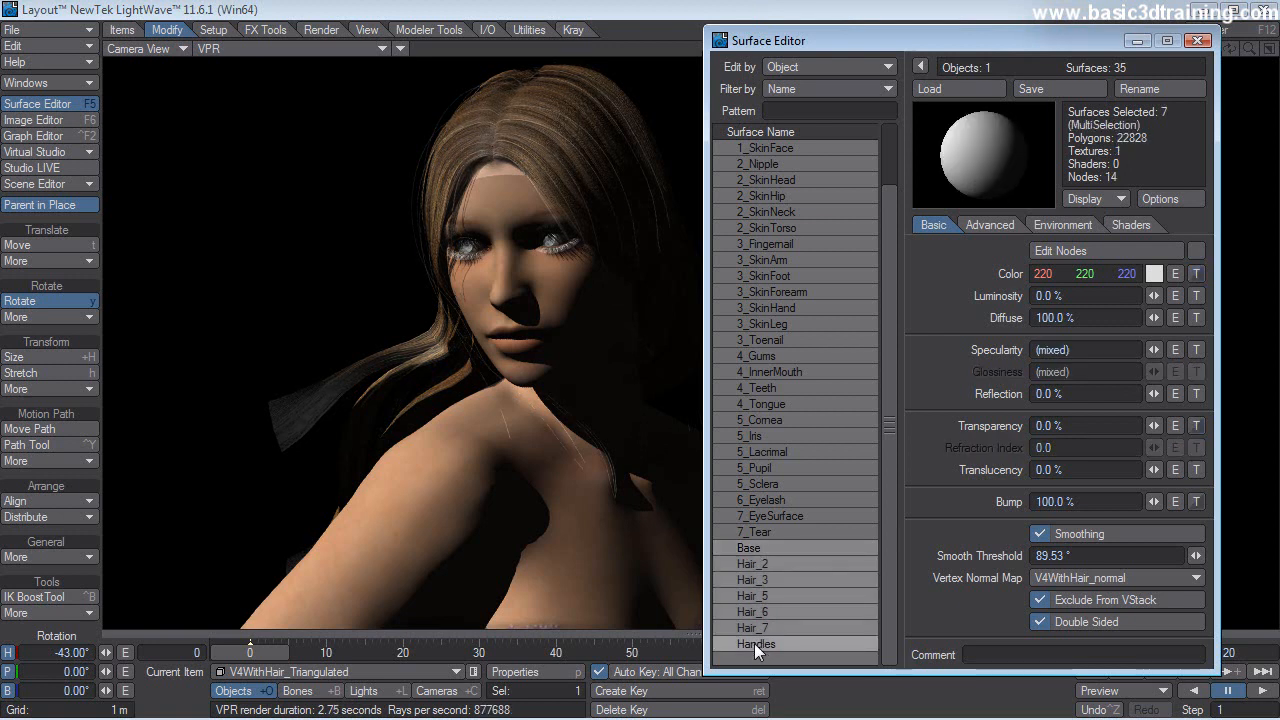
pyautogui.keyDown('ctrl'); pyautogui.click(764, 641); pyautogui.keyUp('ctrl')
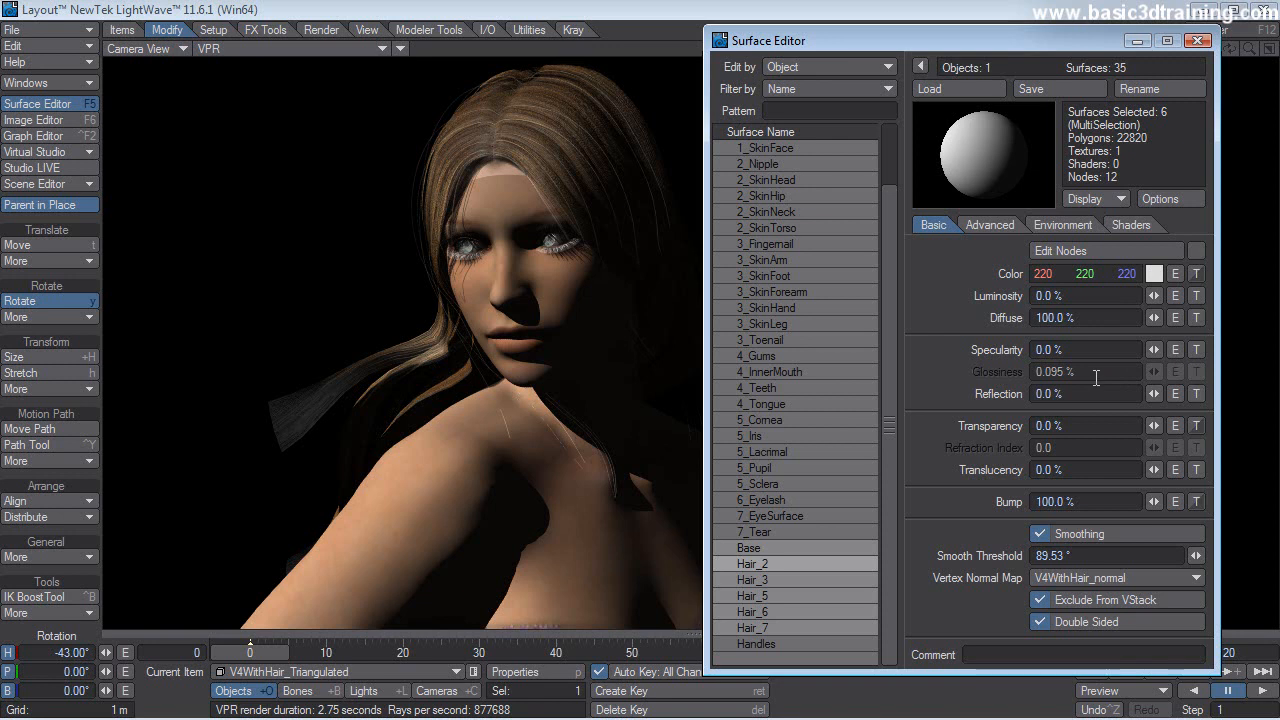
pyautogui.moveTo(1154, 349)
pyautogui.mouseDown()
pyautogui.moveTo(1224, 349)
pyautogui.moveTo(1176, 349)
pyautogui.mouseUp()
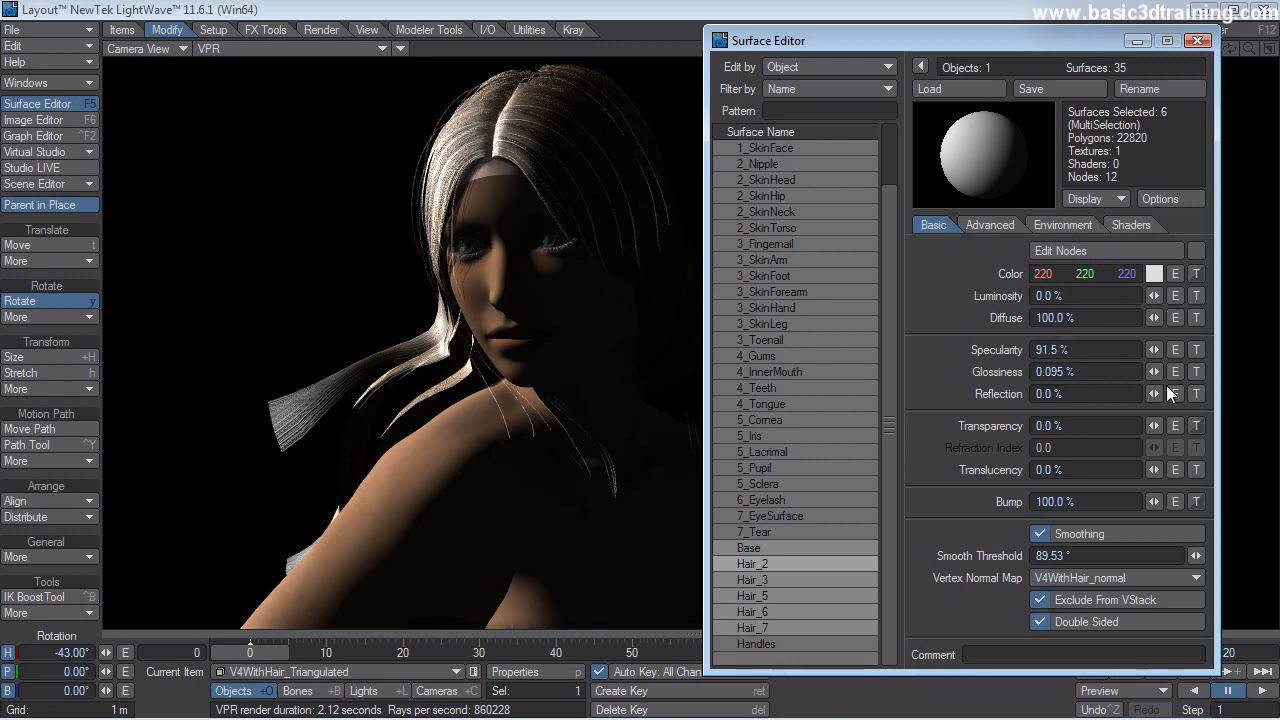
pyautogui.moveTo(1154, 372); pyautogui.dragTo(1144, 372)
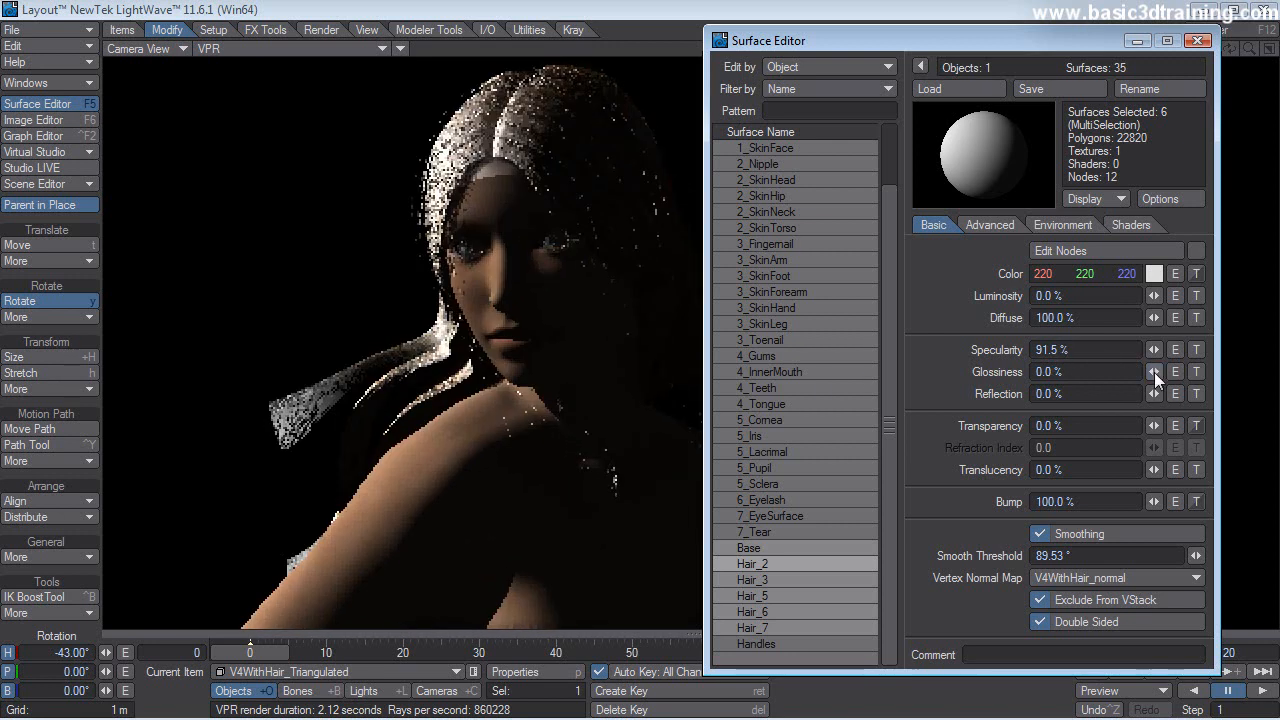
pyautogui.moveTo(1154, 349); pyautogui.dragTo(1100, 349)
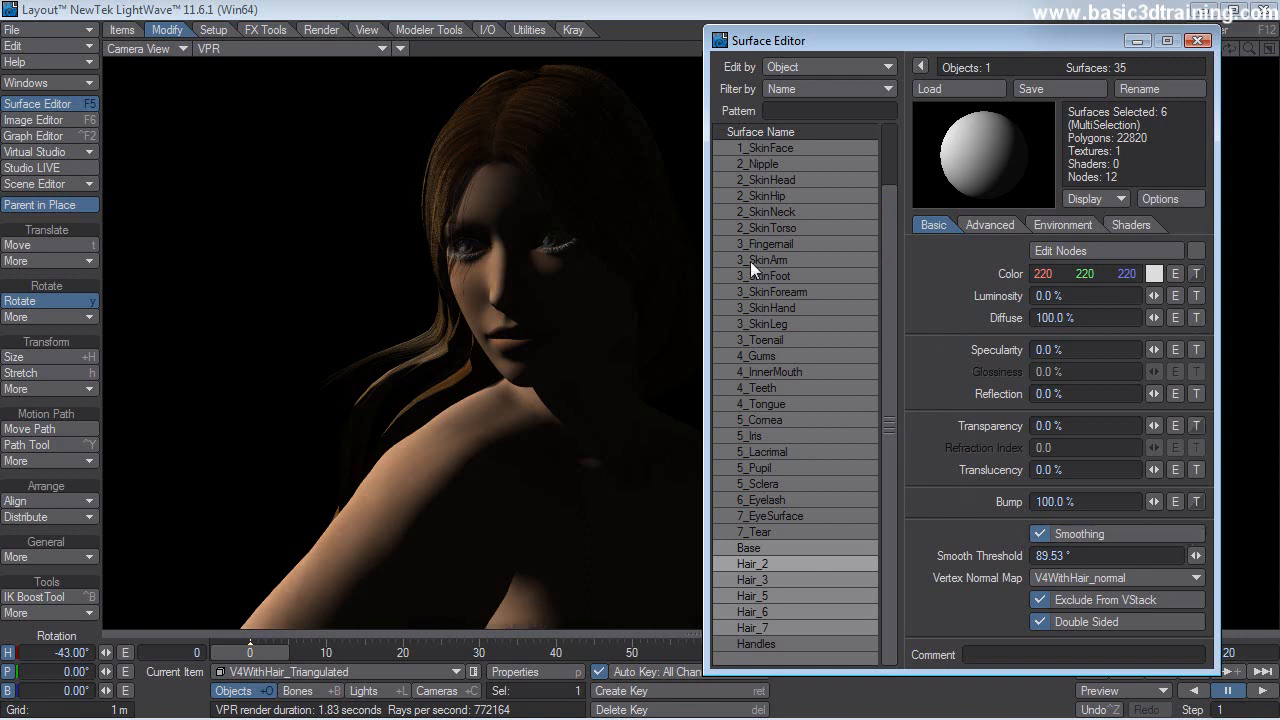
pyautogui.click(1197, 40)
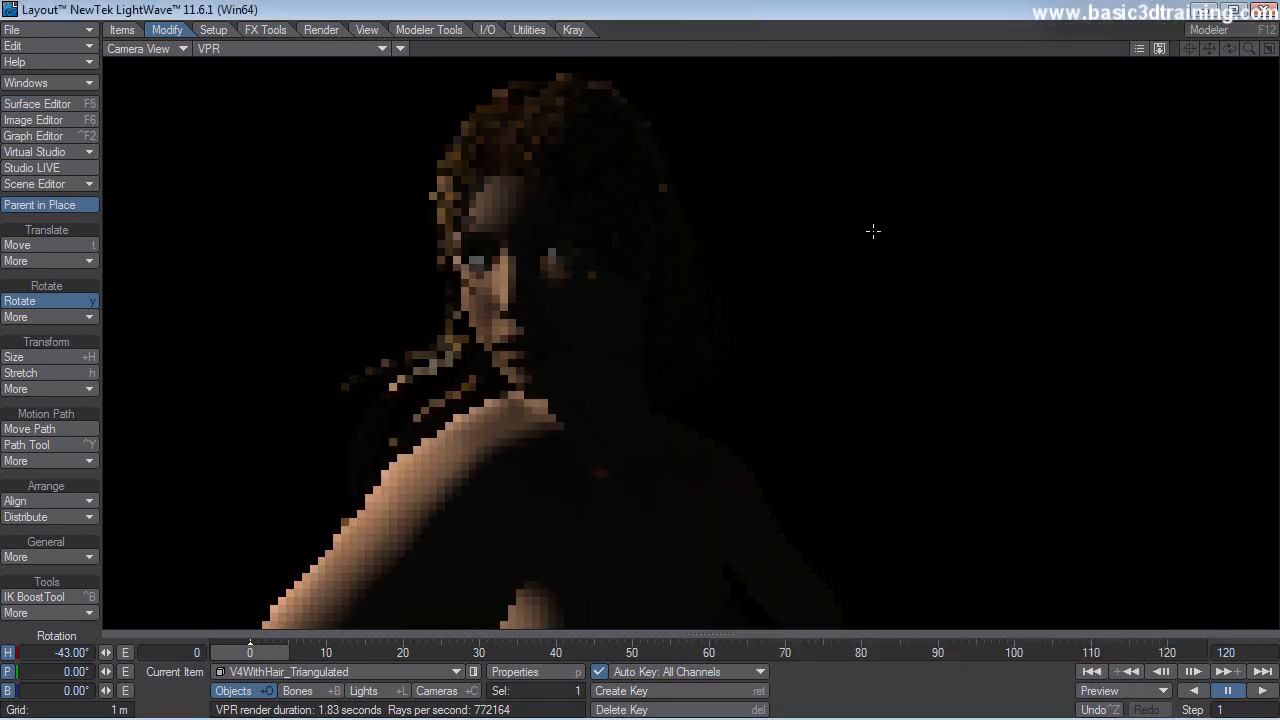
# - Select the scene light and check its light type and shadow settings
pyautogui.click(363, 691)
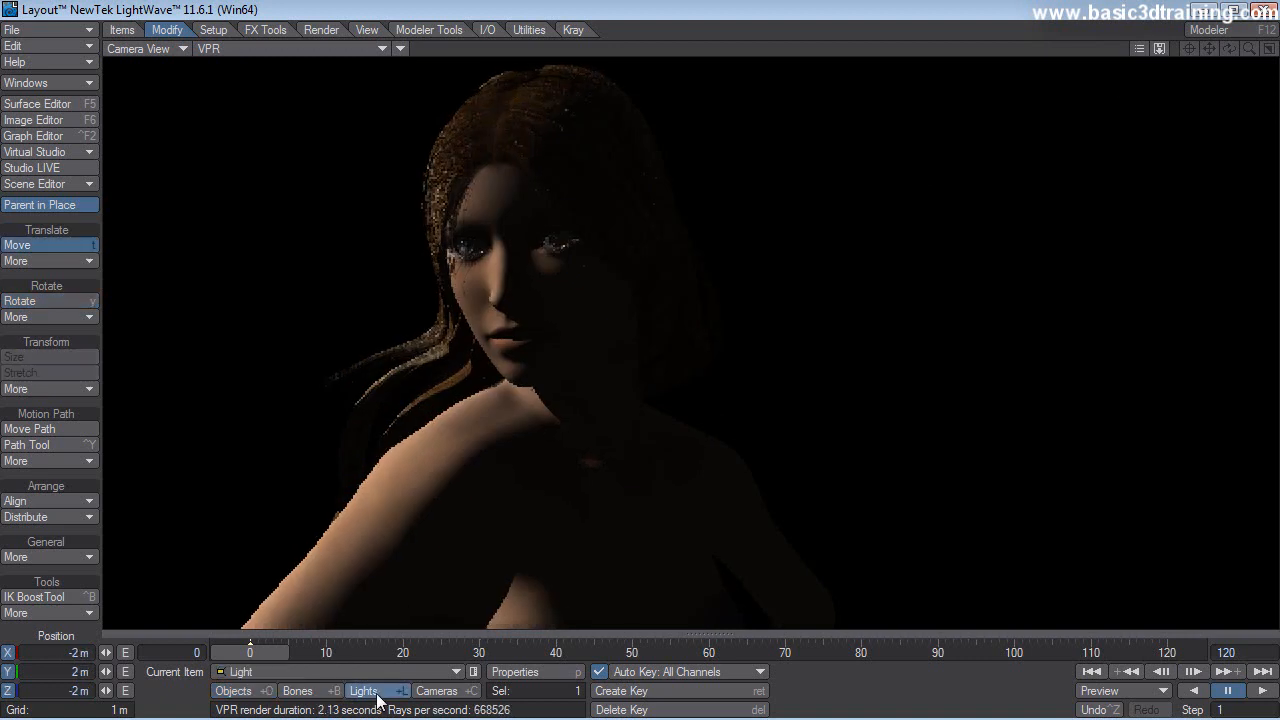
pyautogui.click(540, 674)
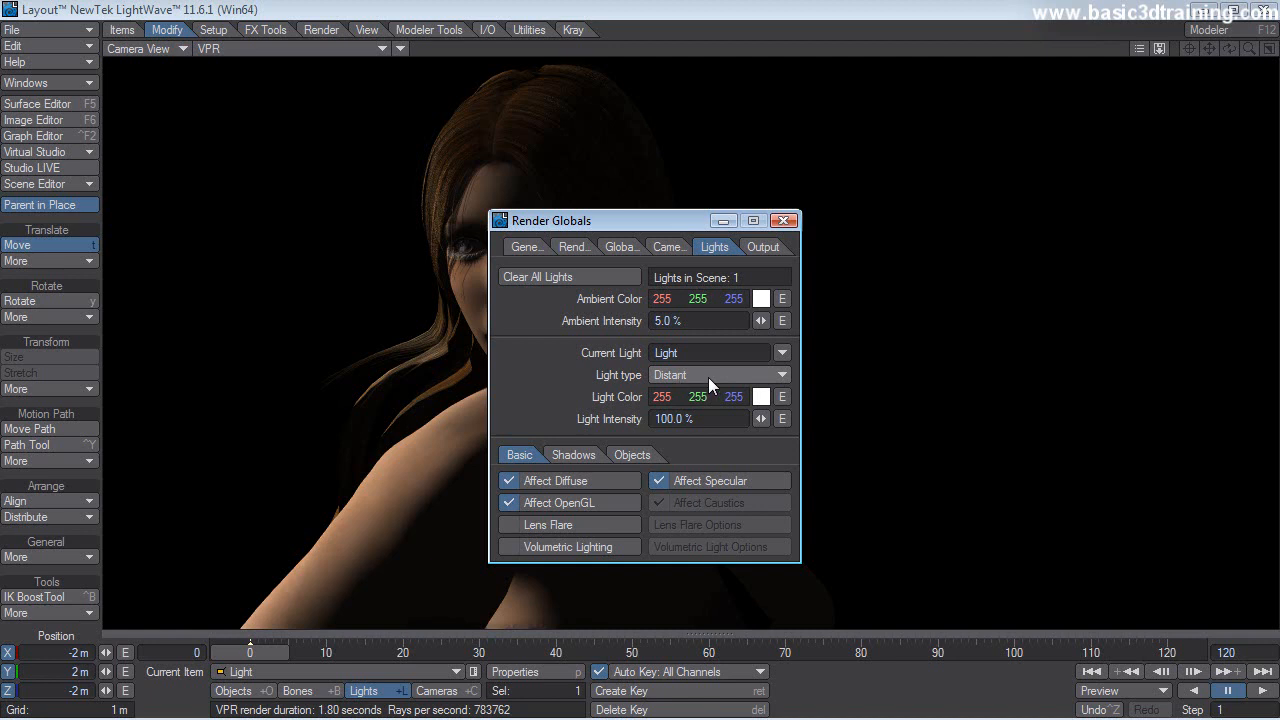
pyautogui.click(572, 456)
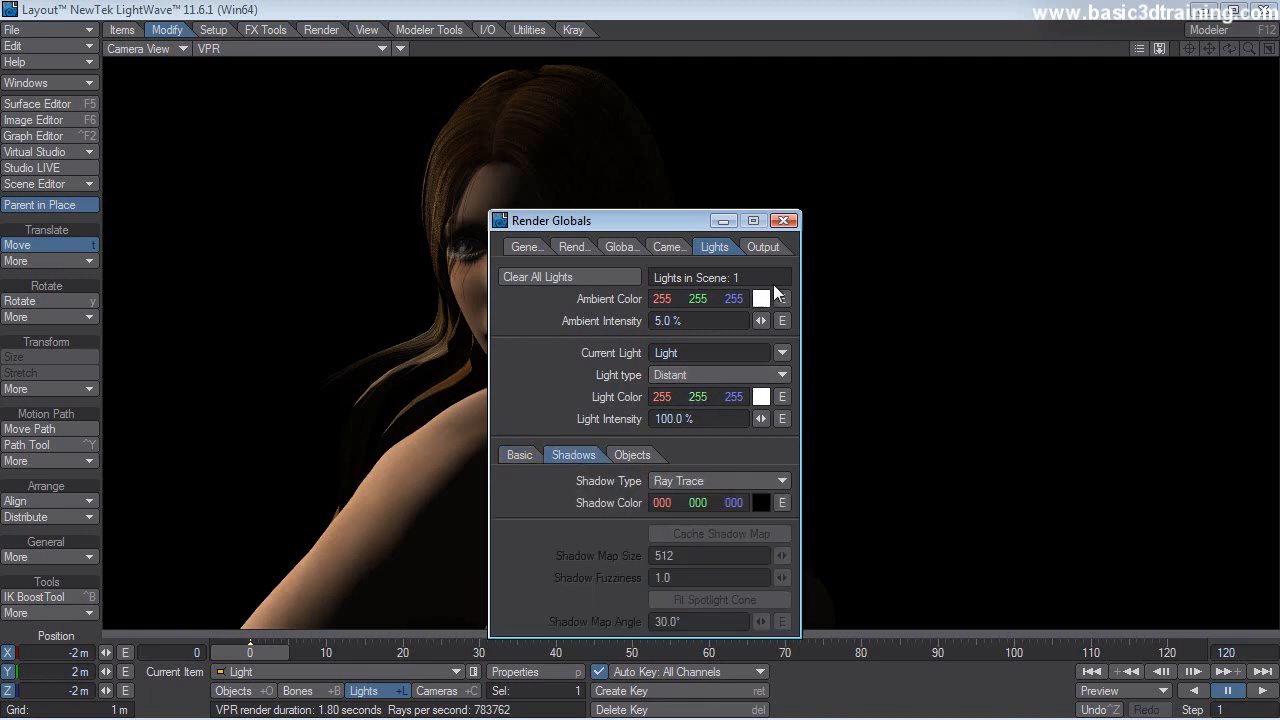
pyautogui.click(783, 220)
# - Check the figure from the light's view, return to the camera view and rotate the light to heading -5.40° and pitch 25.90°
pyautogui.click(138, 49)
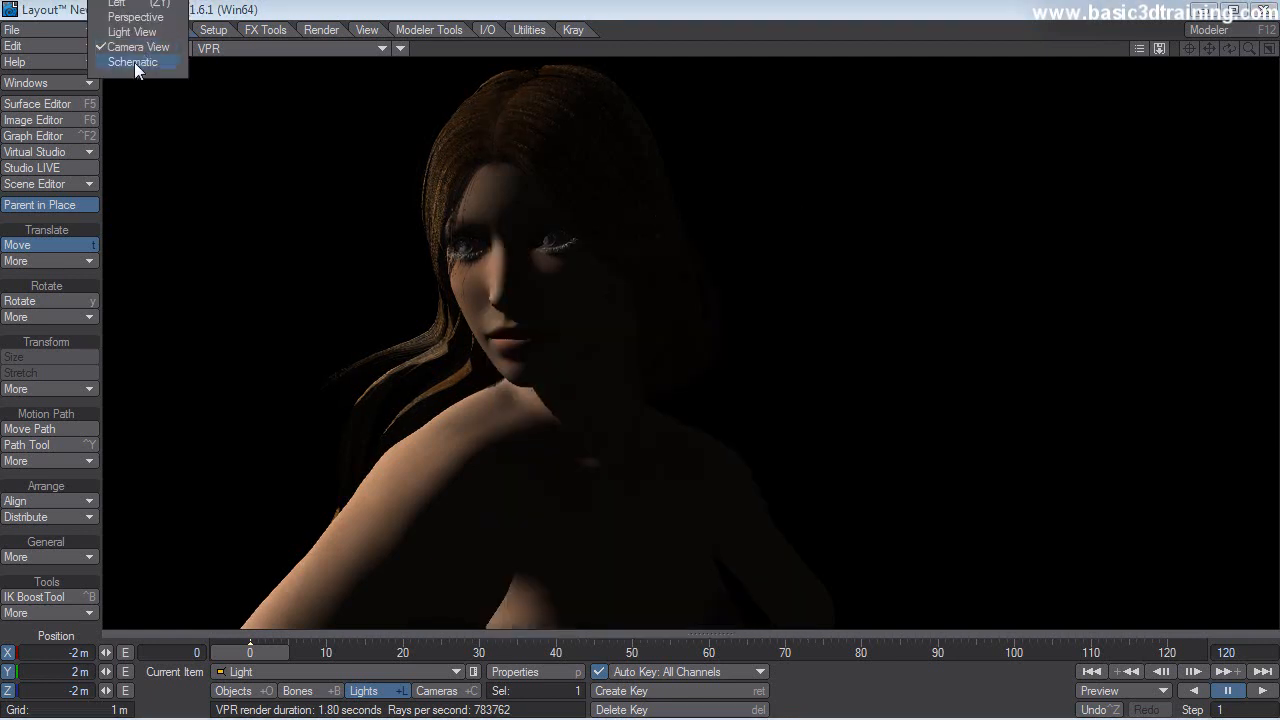
pyautogui.click(132, 32)
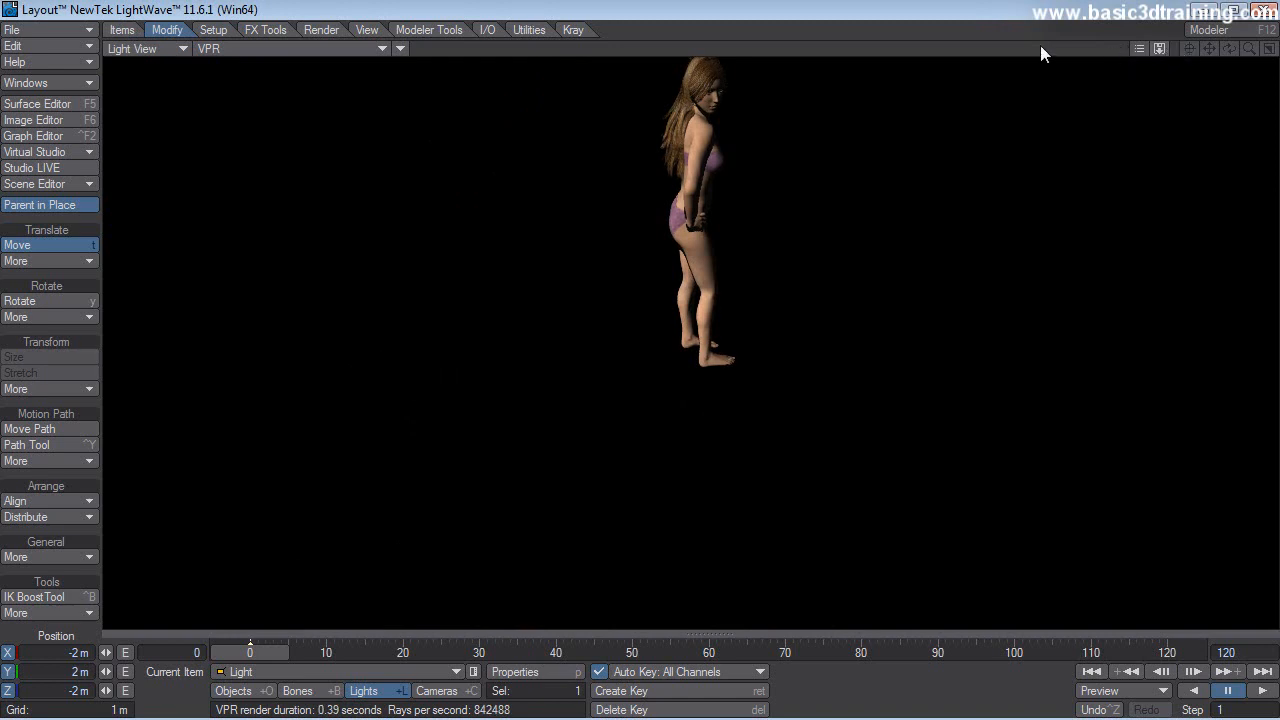
pyautogui.click(140, 49)
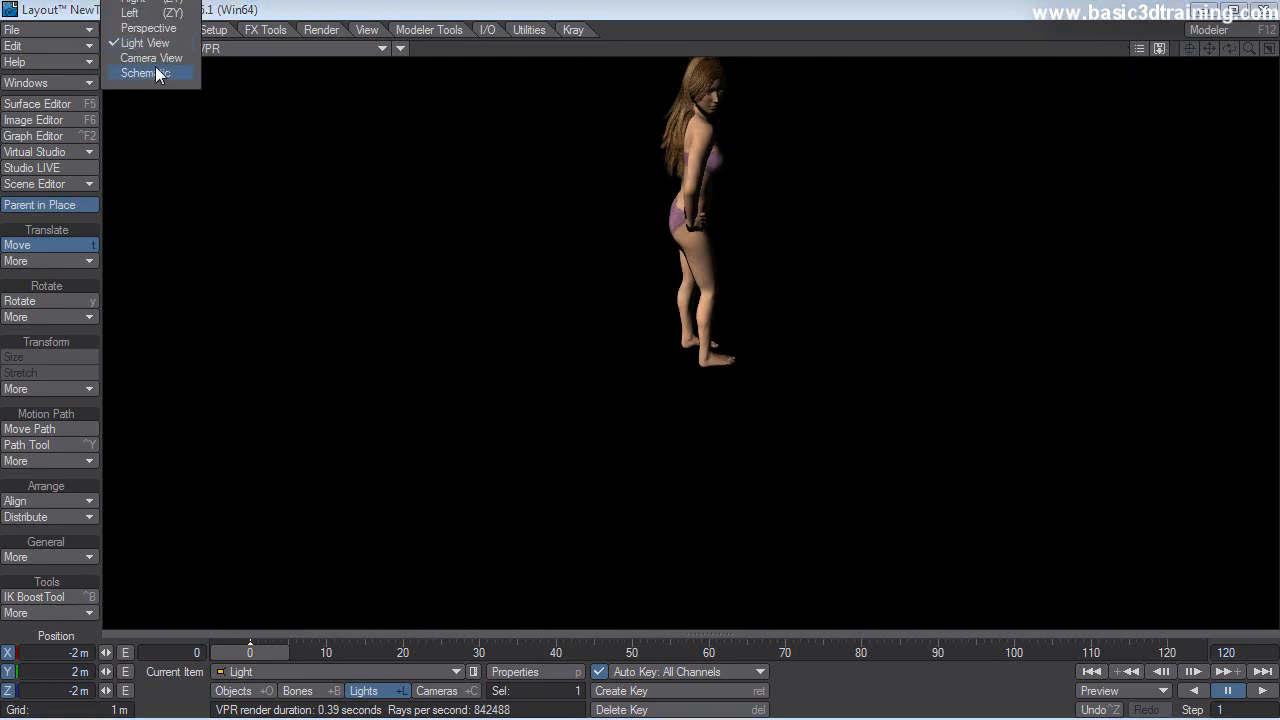
pyautogui.click(160, 58)
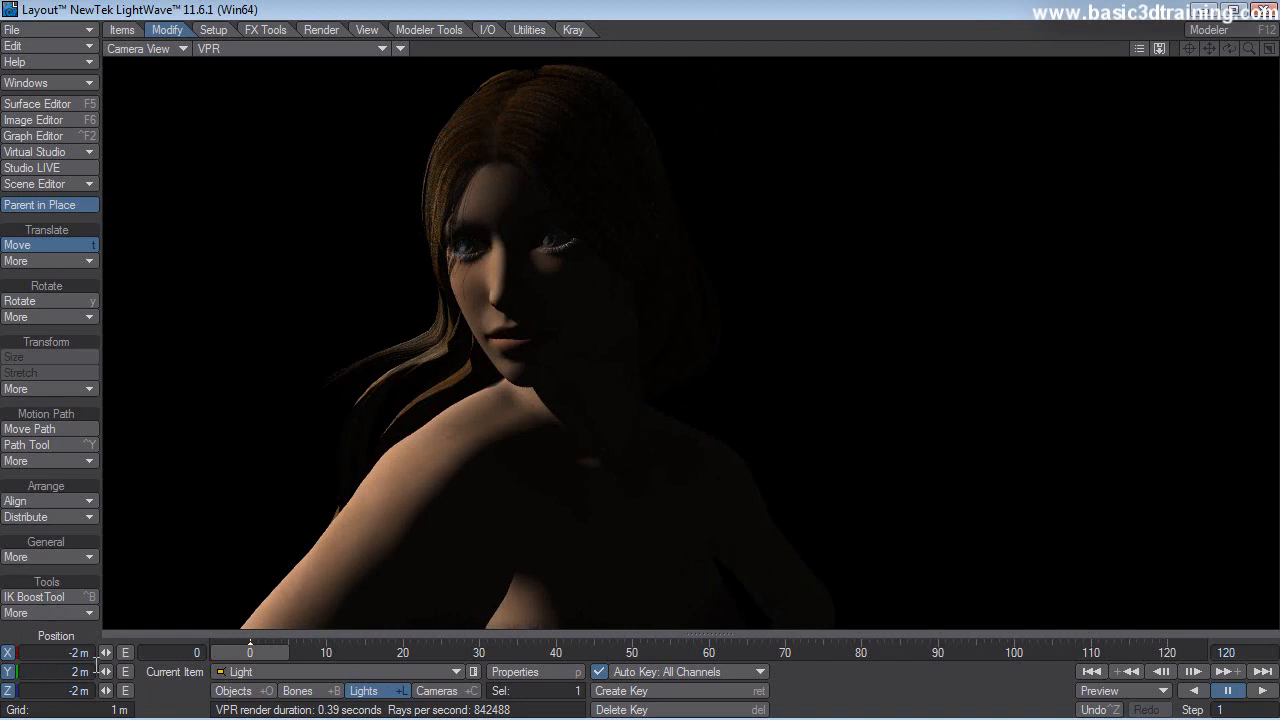
pyautogui.click(44, 302)
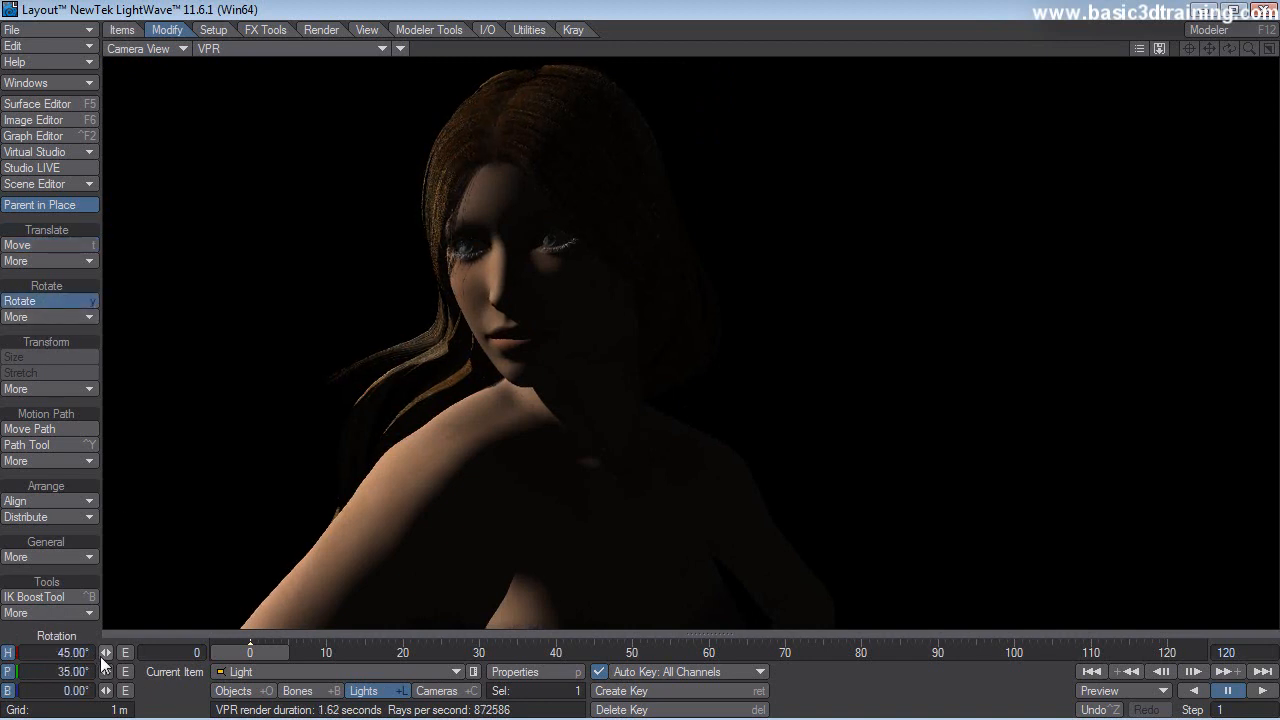
pyautogui.moveTo(105, 654)
pyautogui.mouseDown()
pyautogui.moveTo(34, 654)
pyautogui.moveTo(114, 673)
pyautogui.moveTo(97, 673)
pyautogui.mouseUp()
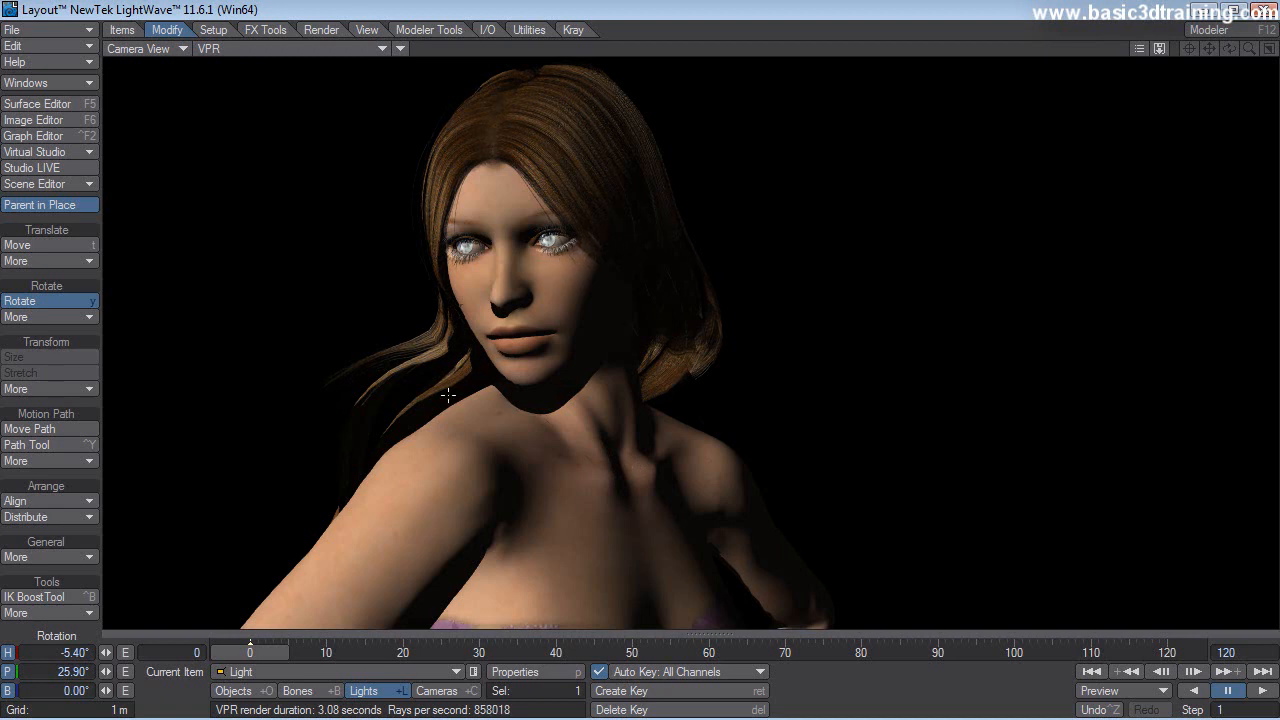
# - Move the camera in close on the figure's face, to about X 3.5 mm, Y 1.59 m, Z -430 mm
pyautogui.click(436, 691)
pyautogui.press('t')
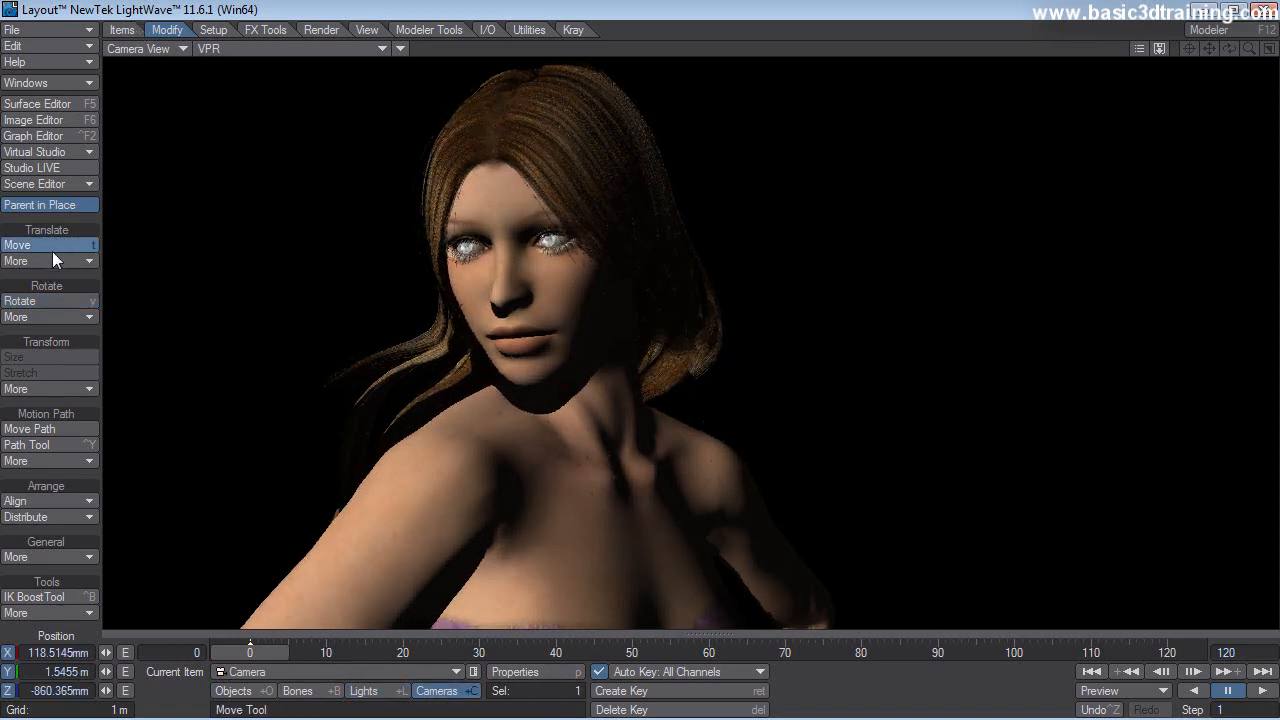
pyautogui.moveTo(271, 332); pyautogui.dragTo(248, 246)
pyautogui.moveTo(248, 246); pyautogui.dragTo(248, 227, button='right')
pyautogui.moveTo(746, 275); pyautogui.dragTo(746, 286, button='right')
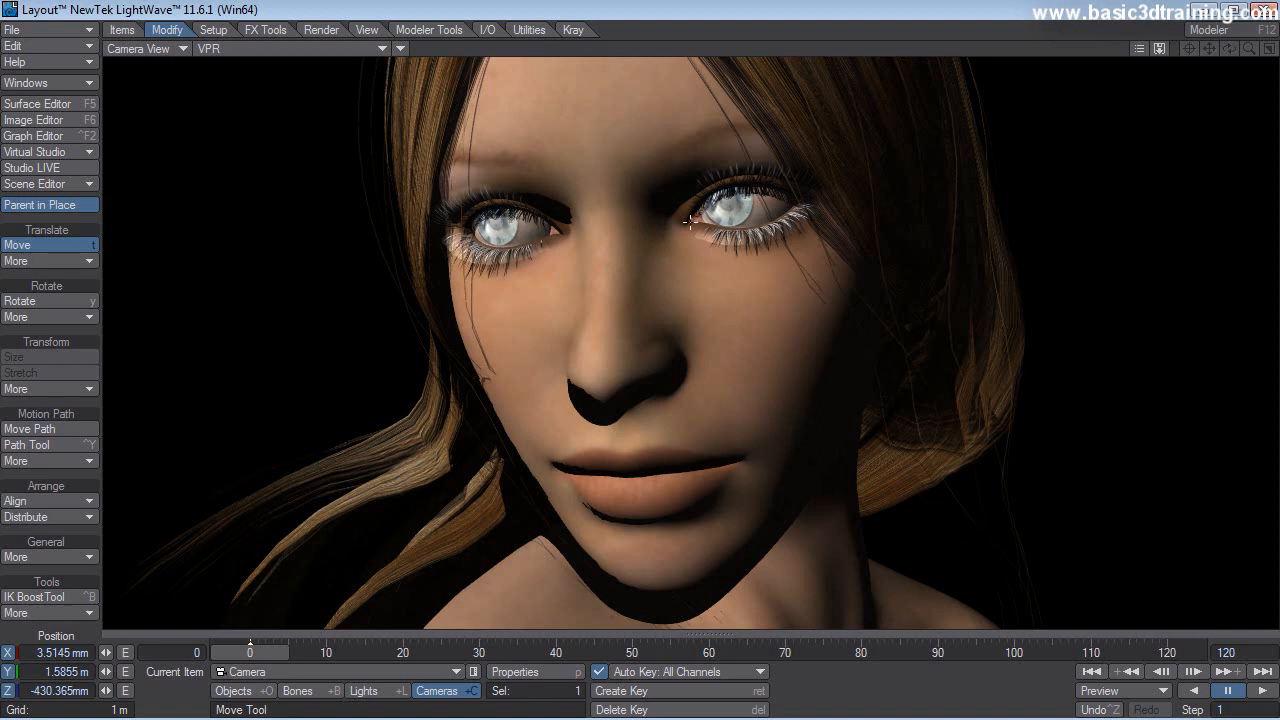
# - Set the specularity and glossiness of the 6_Eyelash surface to 0%
pyautogui.click(52, 104)
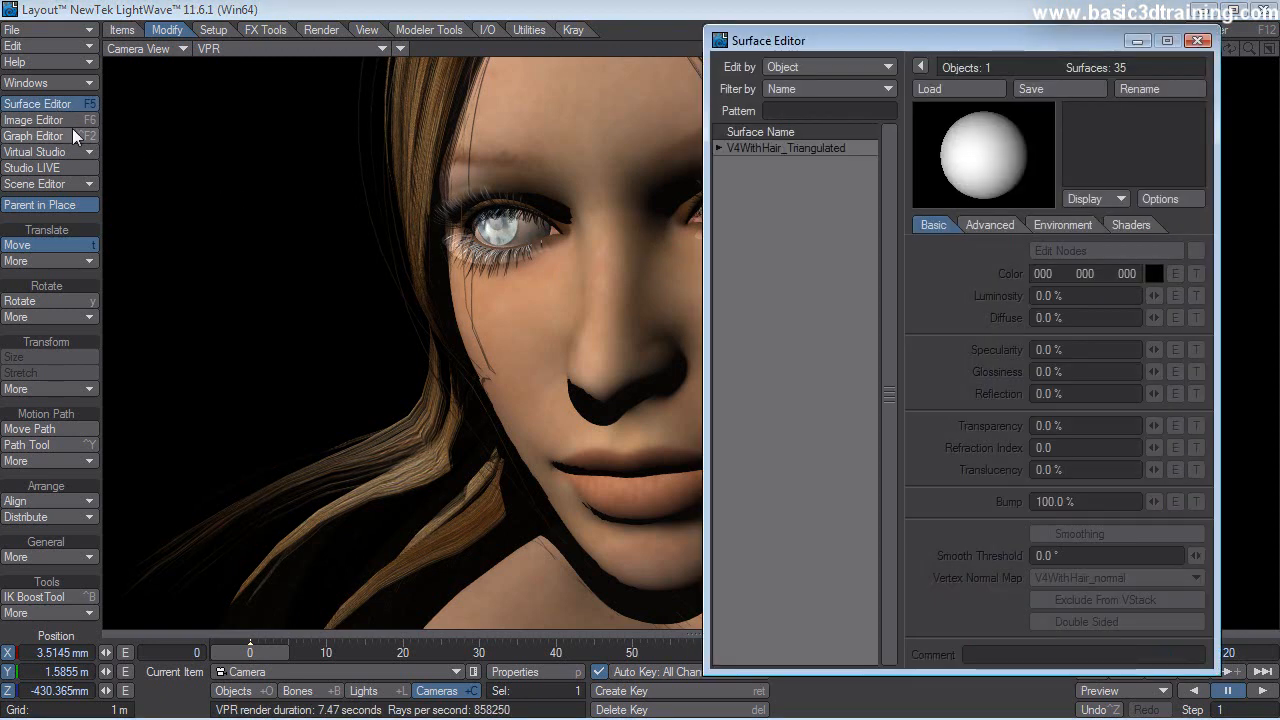
pyautogui.click(719, 148)
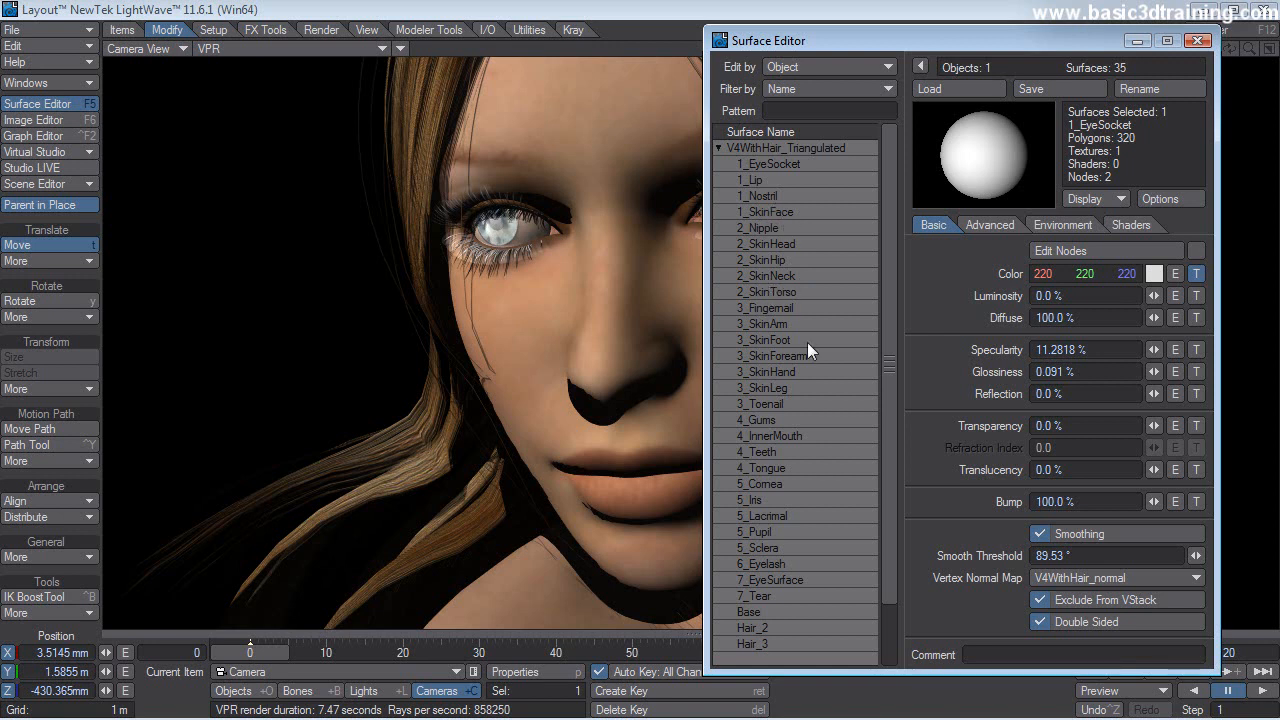
pyautogui.moveTo(884, 426); pyautogui.dragTo(888, 483)
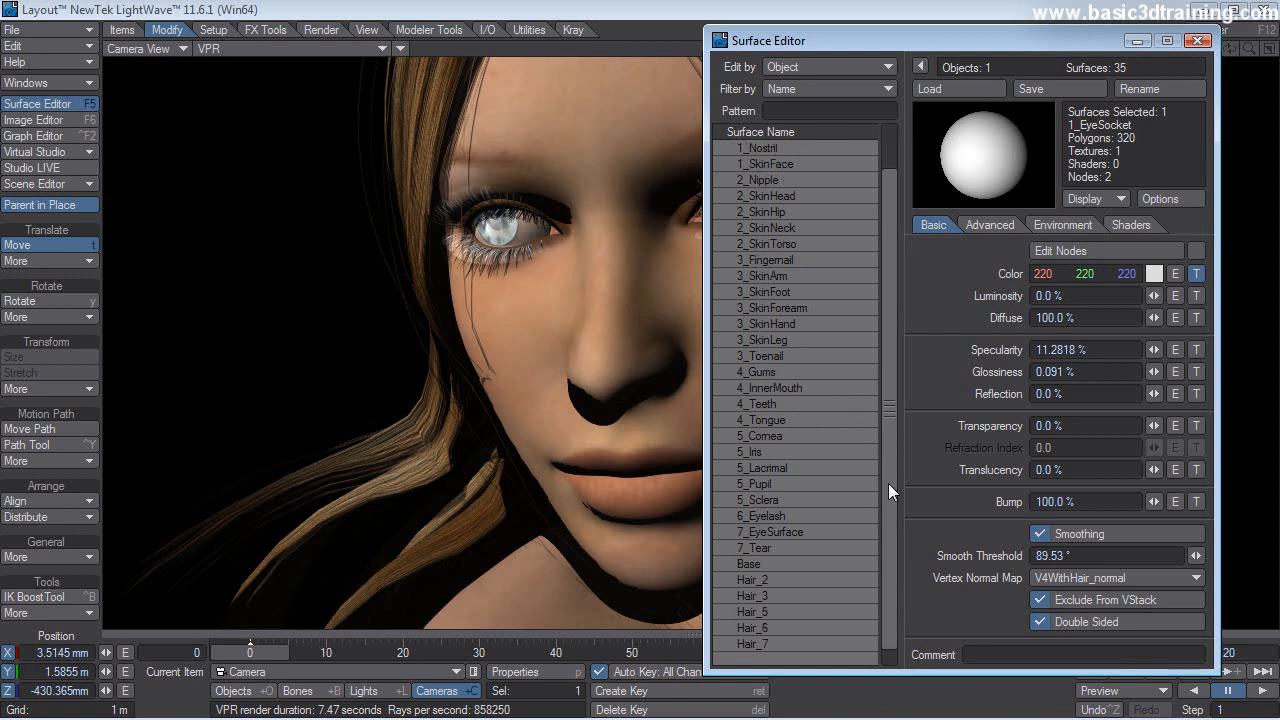
pyautogui.click(764, 519)
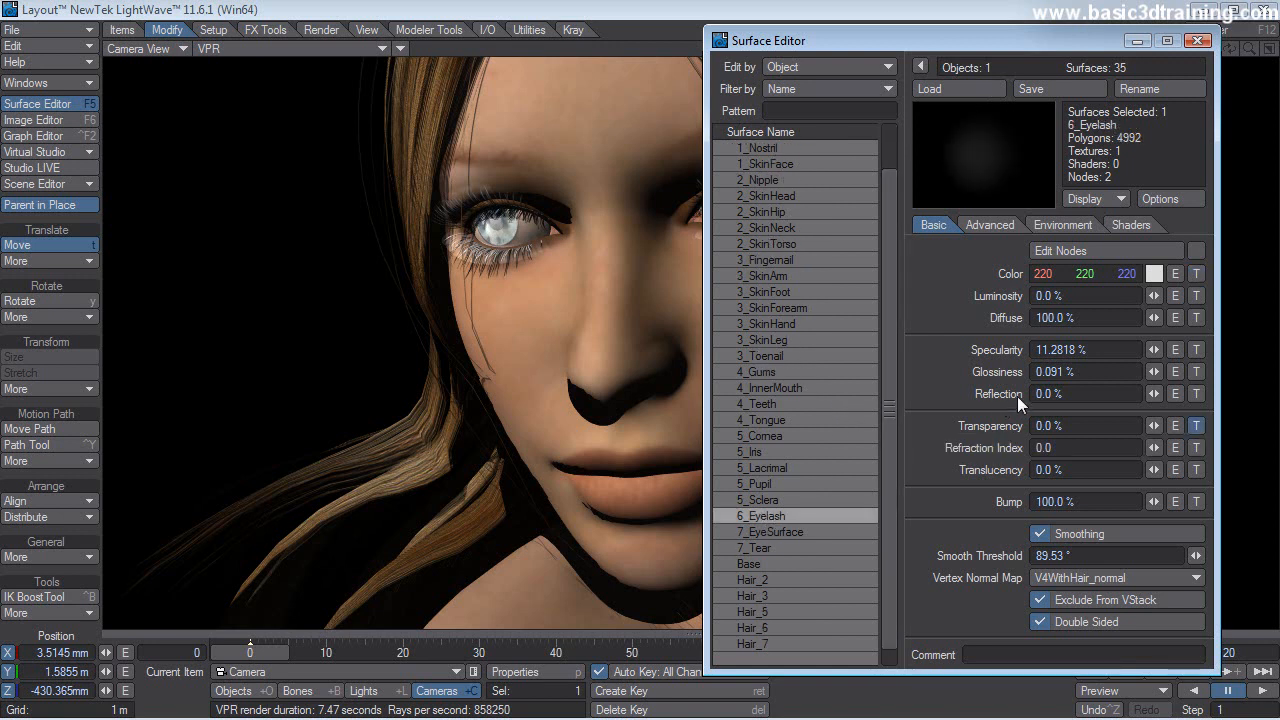
pyautogui.moveTo(1150, 375); pyautogui.dragTo(1110, 350)
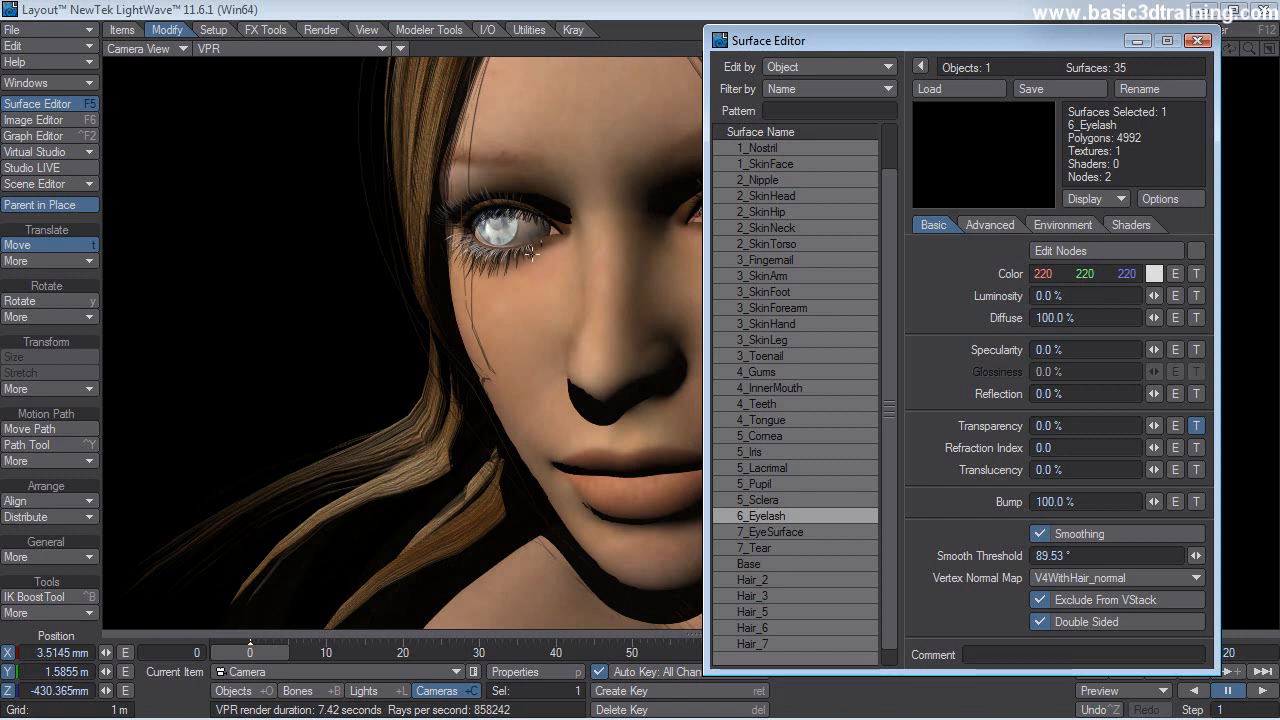
# - Set the 6_Eyelash surface color to dark grey, RGB 42, 42, 42
pyautogui.click(1153, 274)
pyautogui.moveTo(716, 80); pyautogui.dragTo(865, 80)
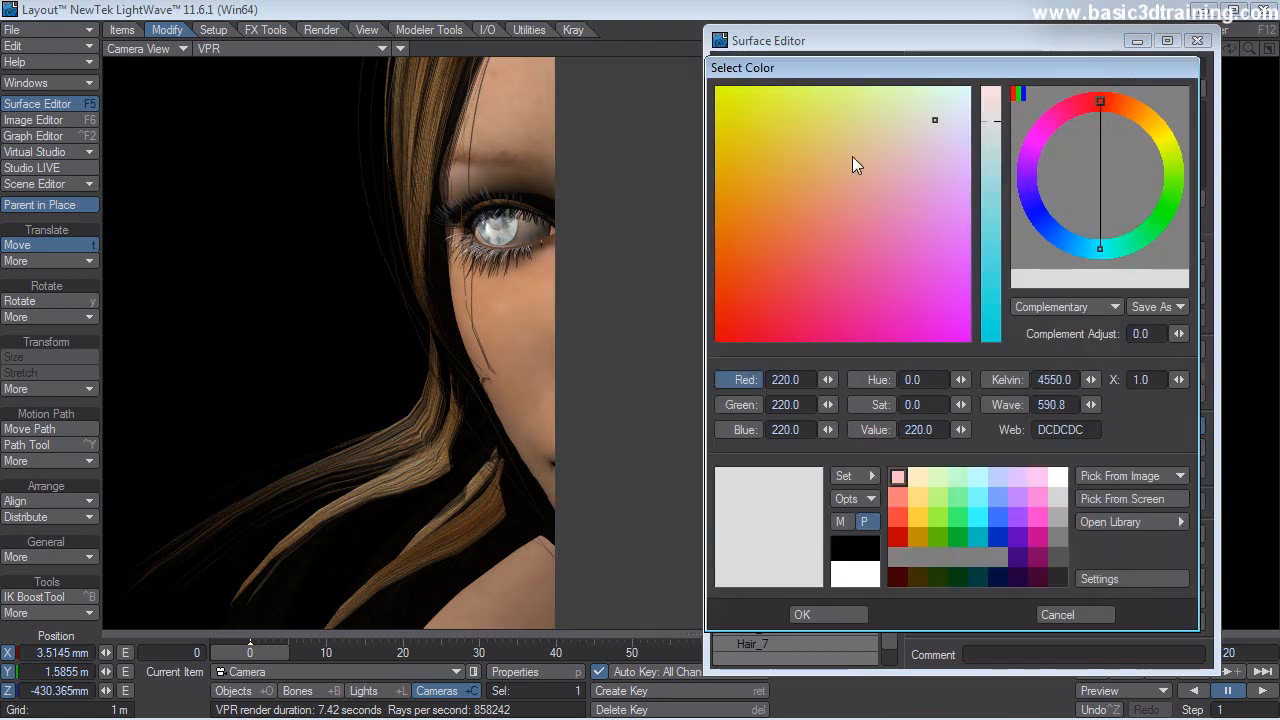
pyautogui.click(1058, 579)
pyautogui.click(800, 614)
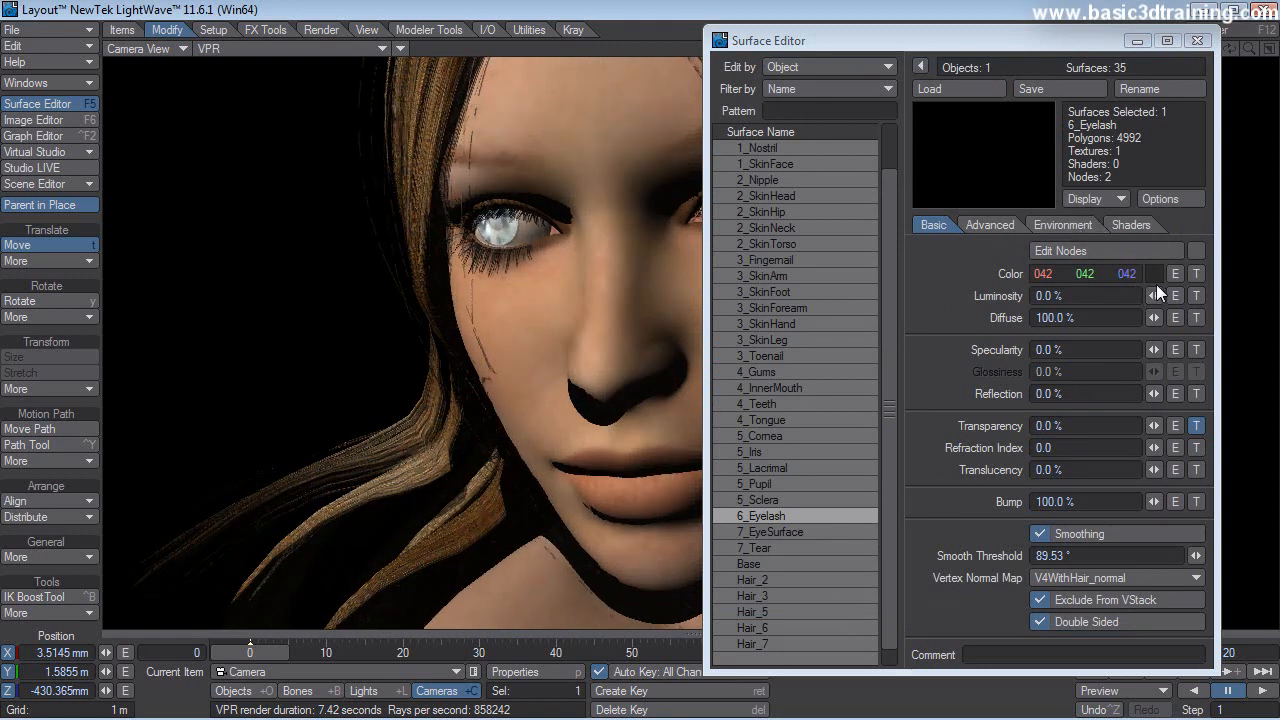
# - Set the 6_Eyelash surface color to pure black, RGB 0, 0, 0, and close the surface settings
pyautogui.click(1153, 275)
pyautogui.click(853, 553)
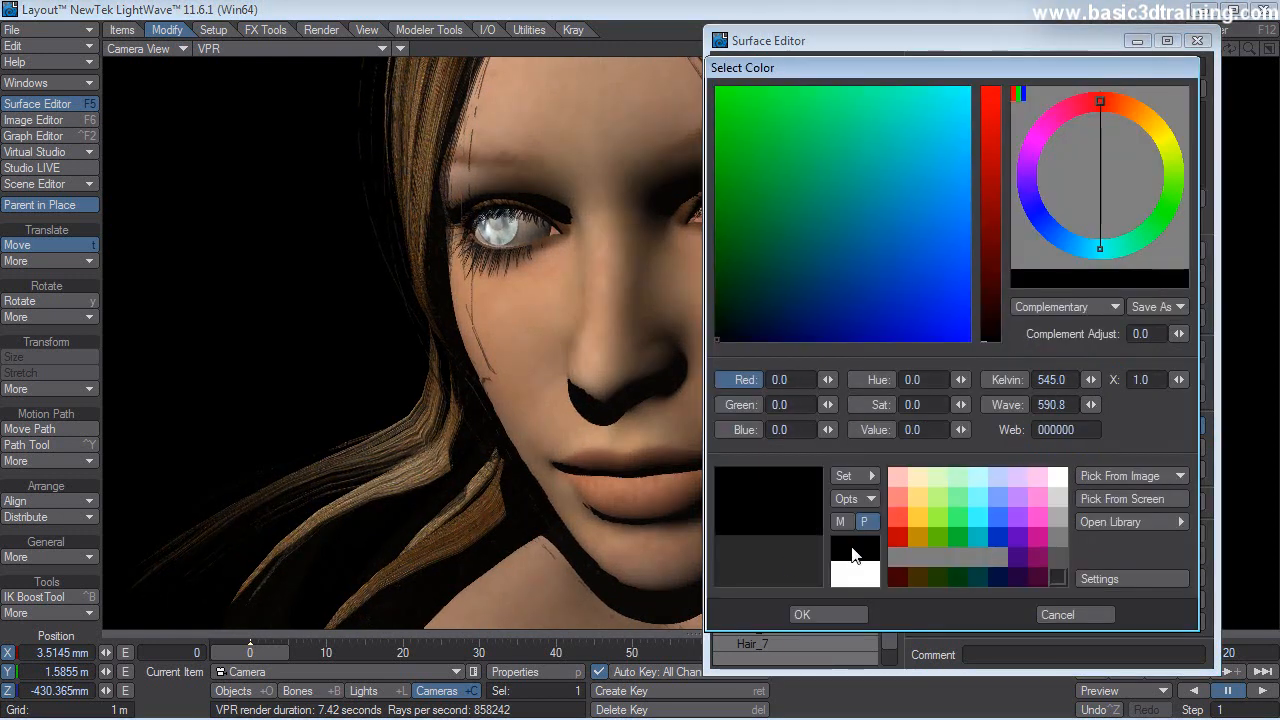
pyautogui.click(824, 615)
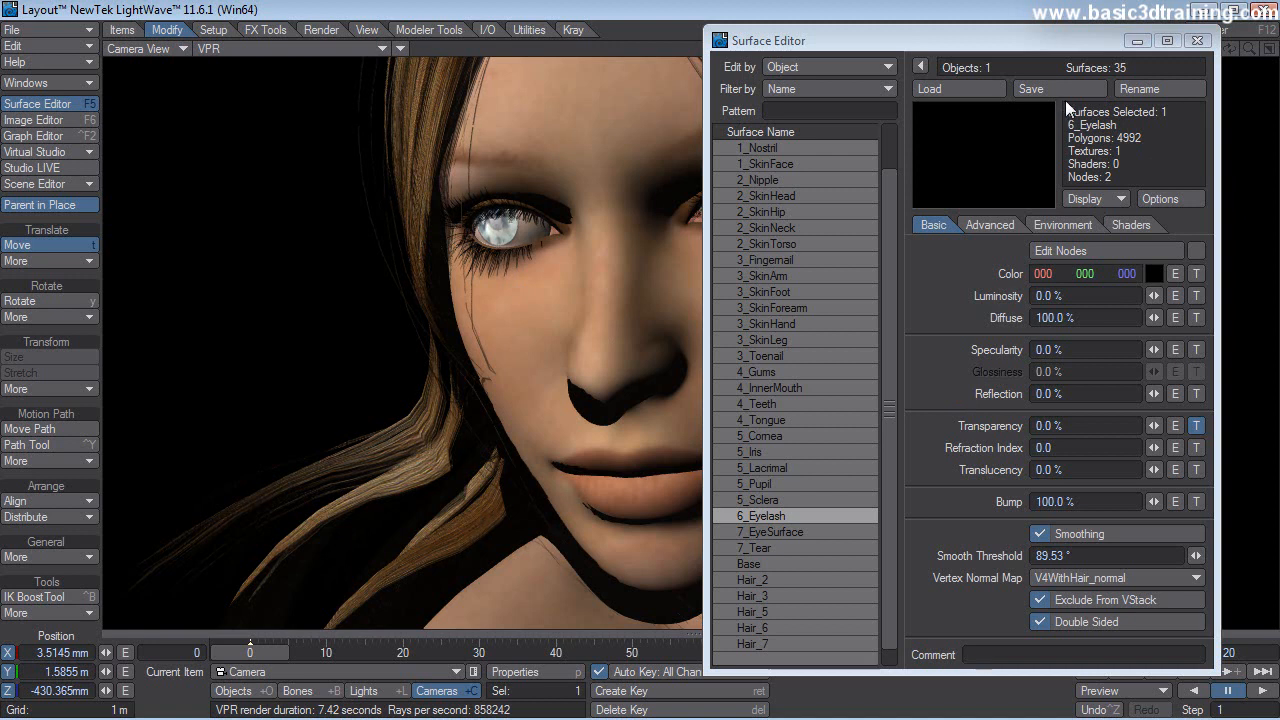
pyautogui.click(1197, 41)
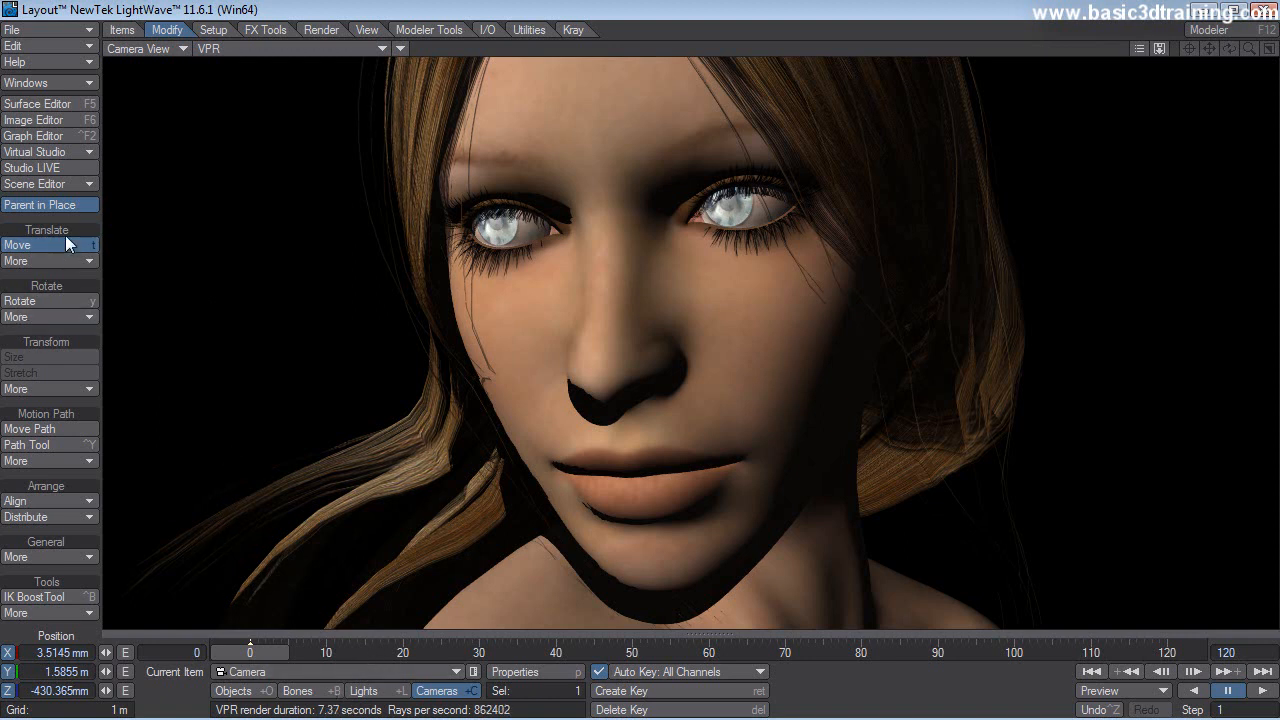
# - Pull the camera back from the face to about X 174 mm, Y 1.59 m, Z -1.70 m
pyautogui.moveTo(290, 200); pyautogui.dragTo(330, 308)
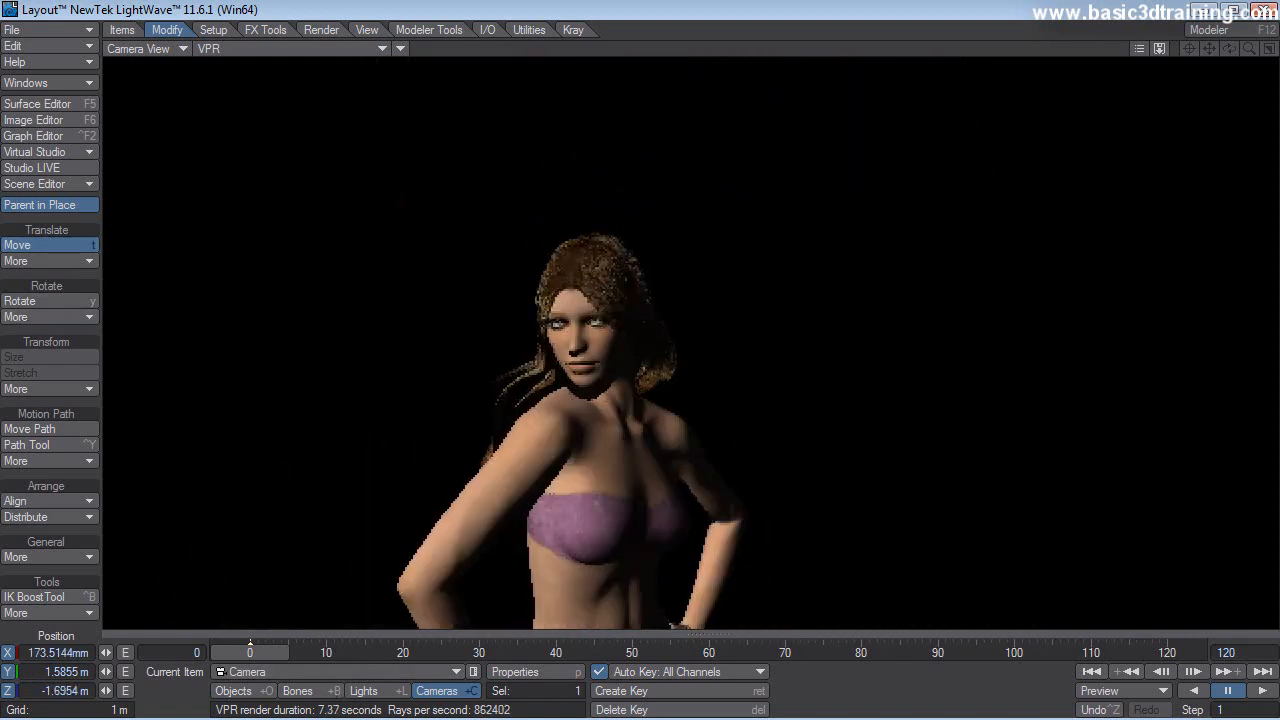
# - Turn the V4WithHair_Triangulated figure so its back faces the camera and position it at X -150 mm, Y 110 mm, Z -515 mm
pyautogui.click(37, 300)
pyautogui.click(234, 691)
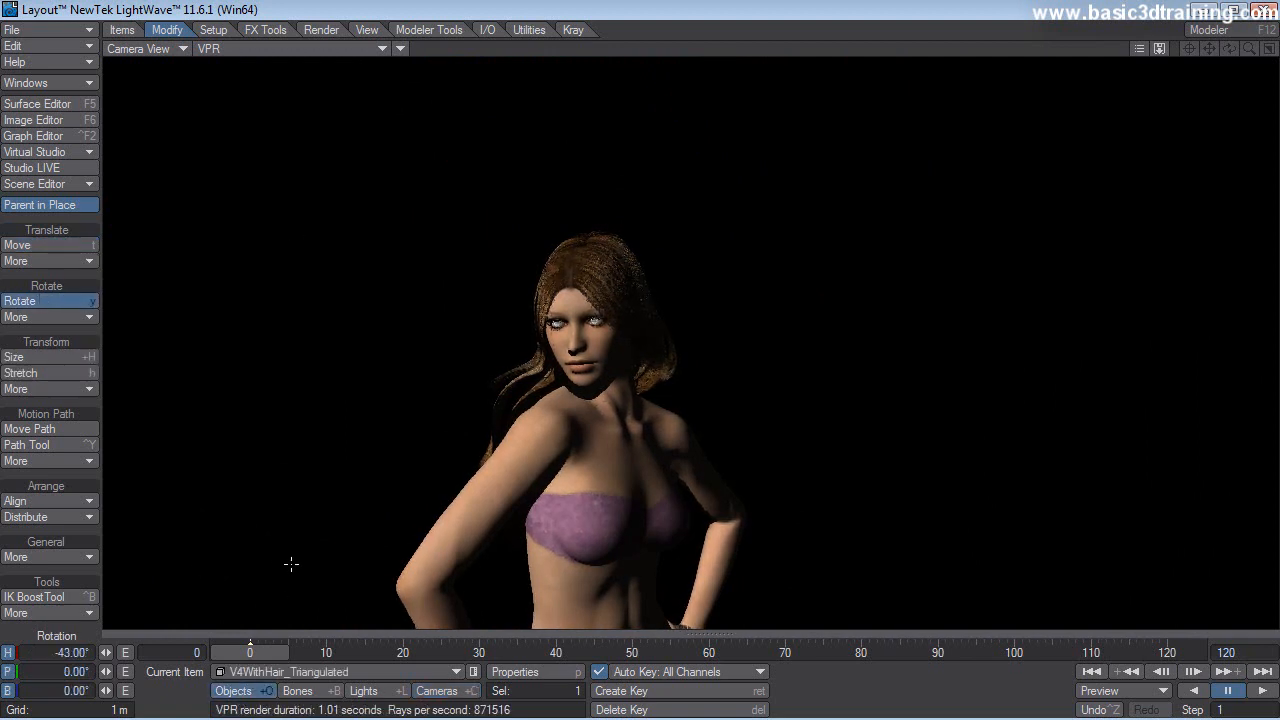
pyautogui.moveTo(106, 652); pyautogui.dragTo(130, 672)
pyautogui.click(56, 249)
pyautogui.moveTo(640, 400); pyautogui.dragTo(610, 503)
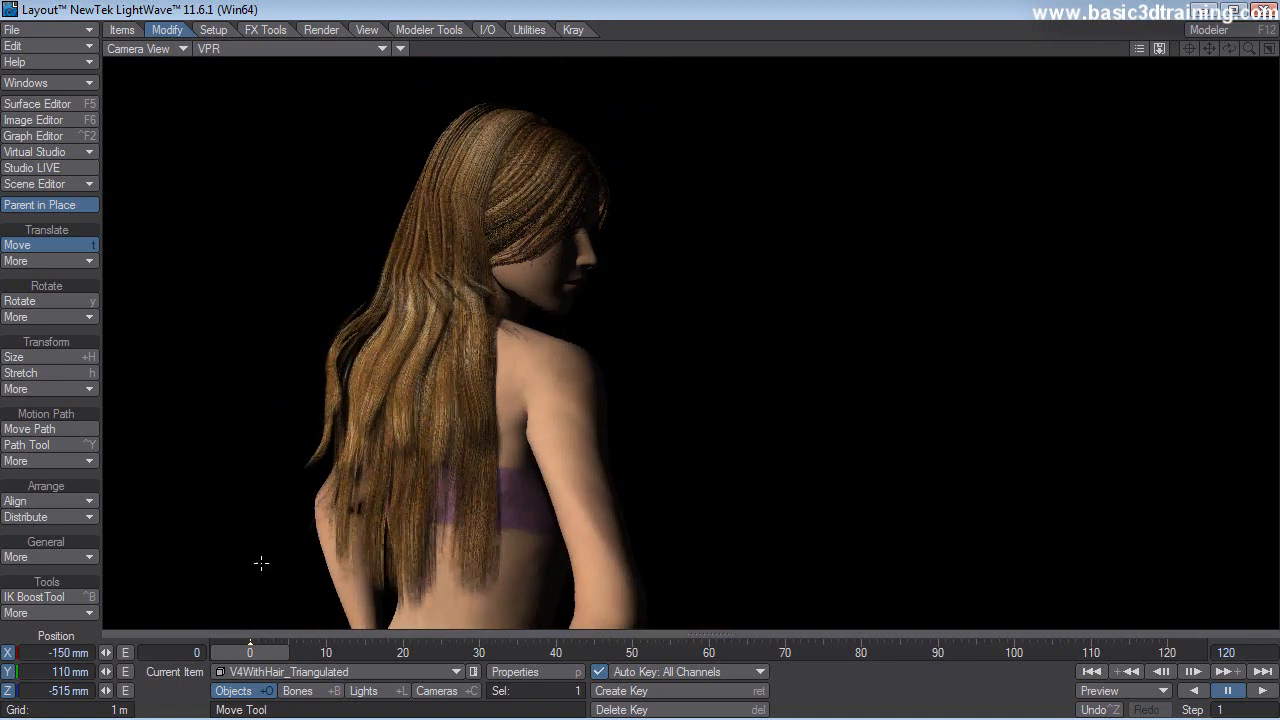
# - Check which morph targets are available in the deform properties of V4WithHair_Triangulated, leaving the target unset
pyautogui.click(295, 673)
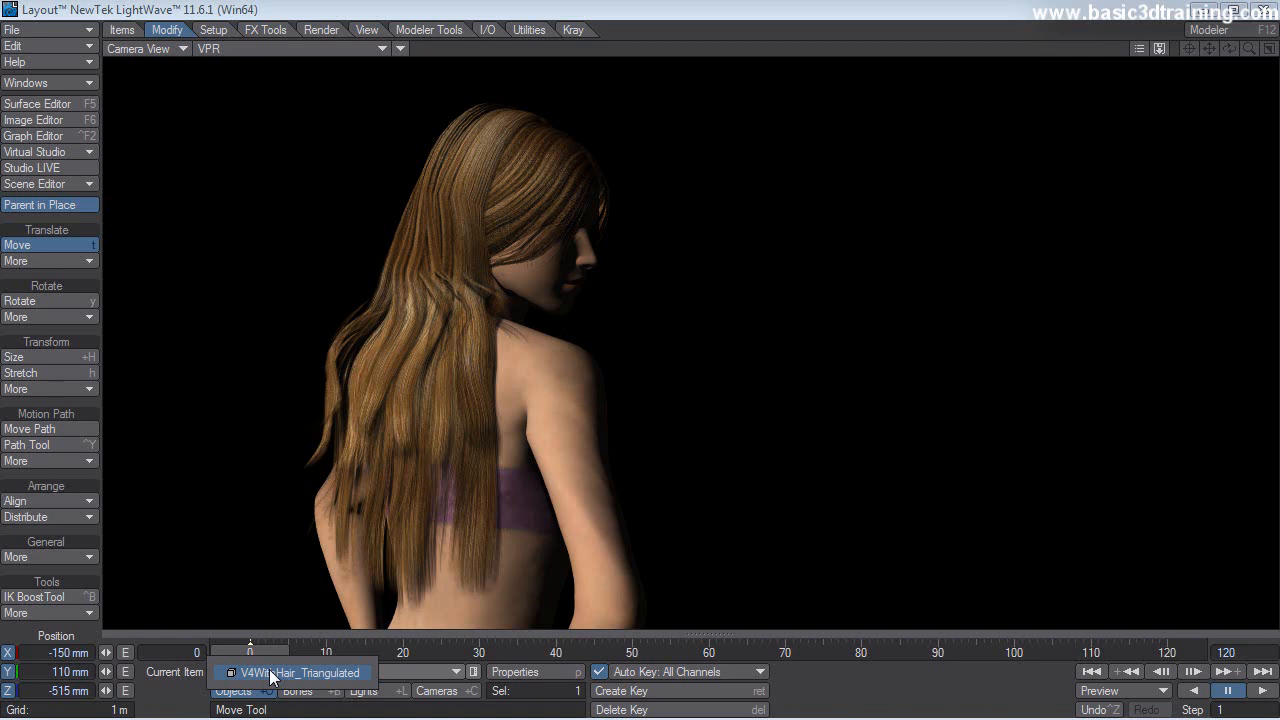
pyautogui.click(271, 674)
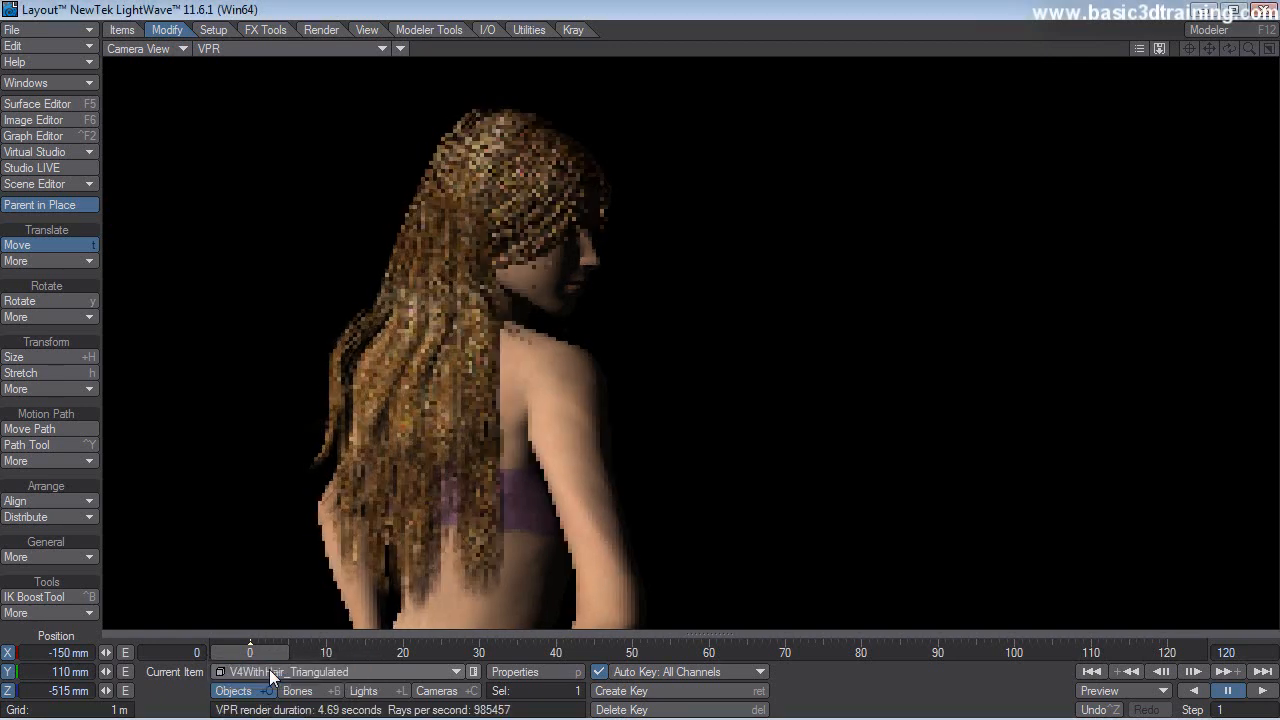
pyautogui.click(545, 677)
pyautogui.moveTo(1110, 188); pyautogui.dragTo(560, 72)
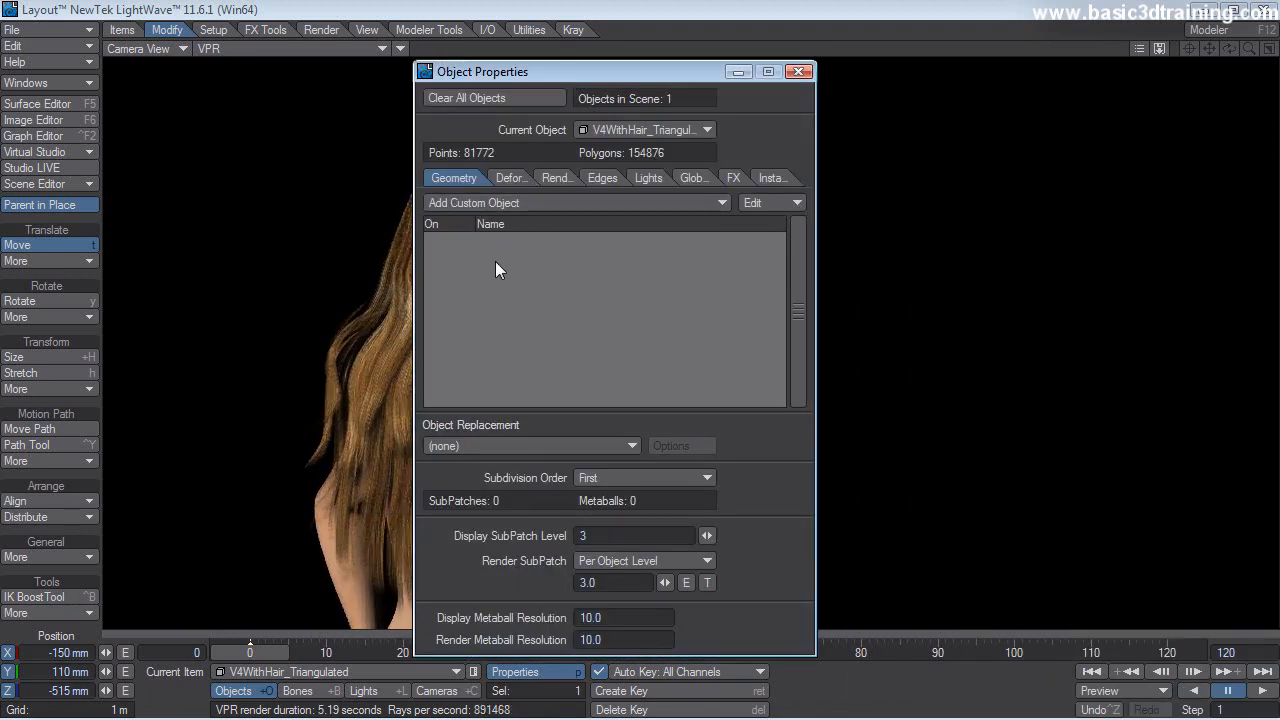
pyautogui.click(508, 177)
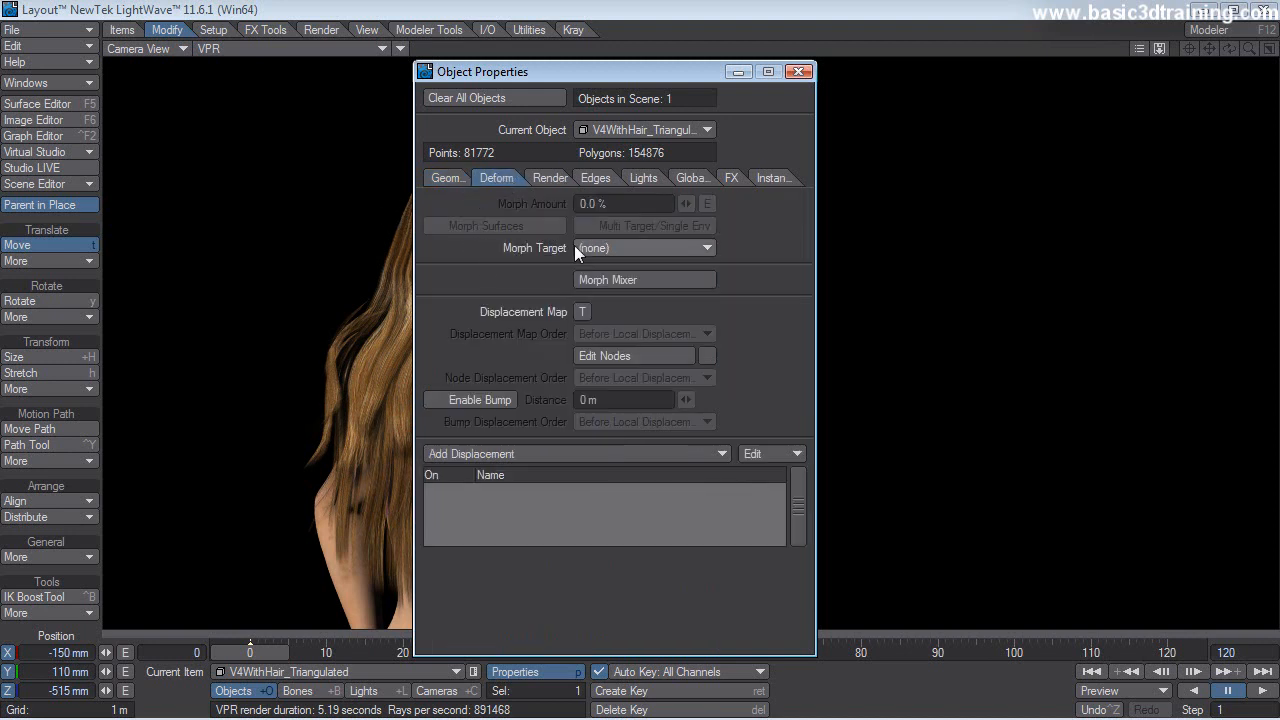
pyautogui.click(700, 247)
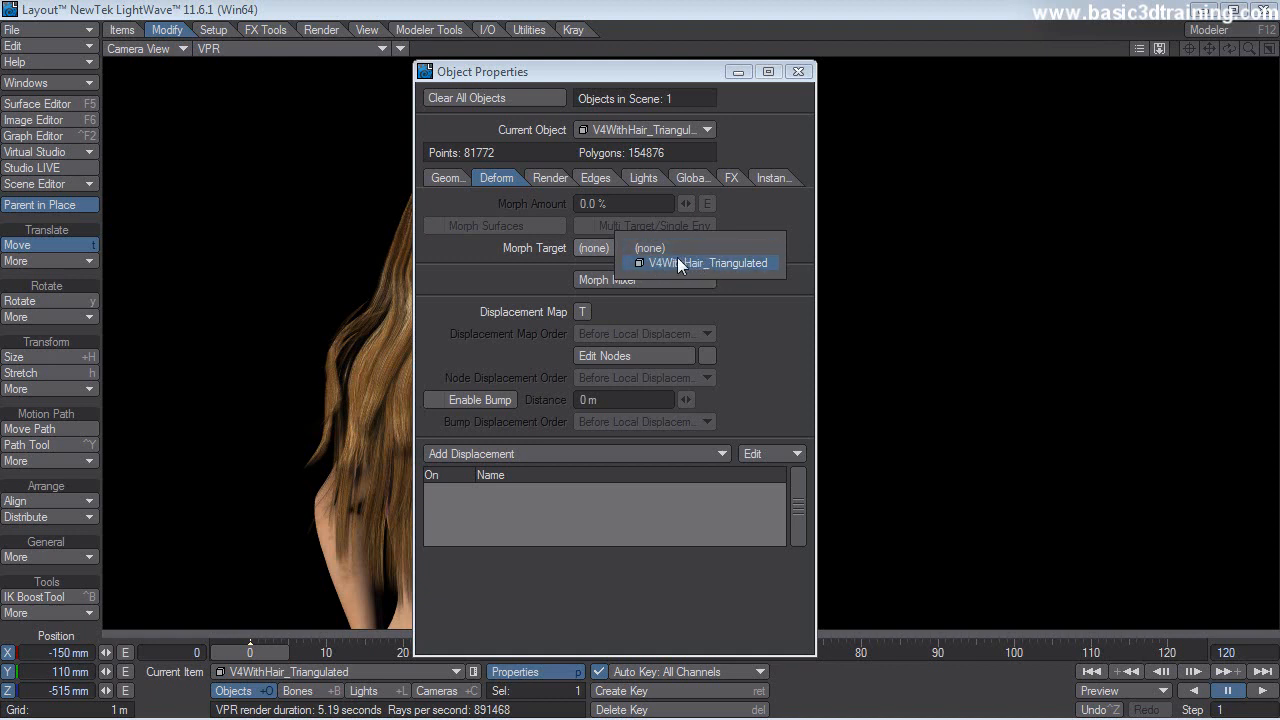
pyautogui.click(469, 270)
pyautogui.click(797, 72)
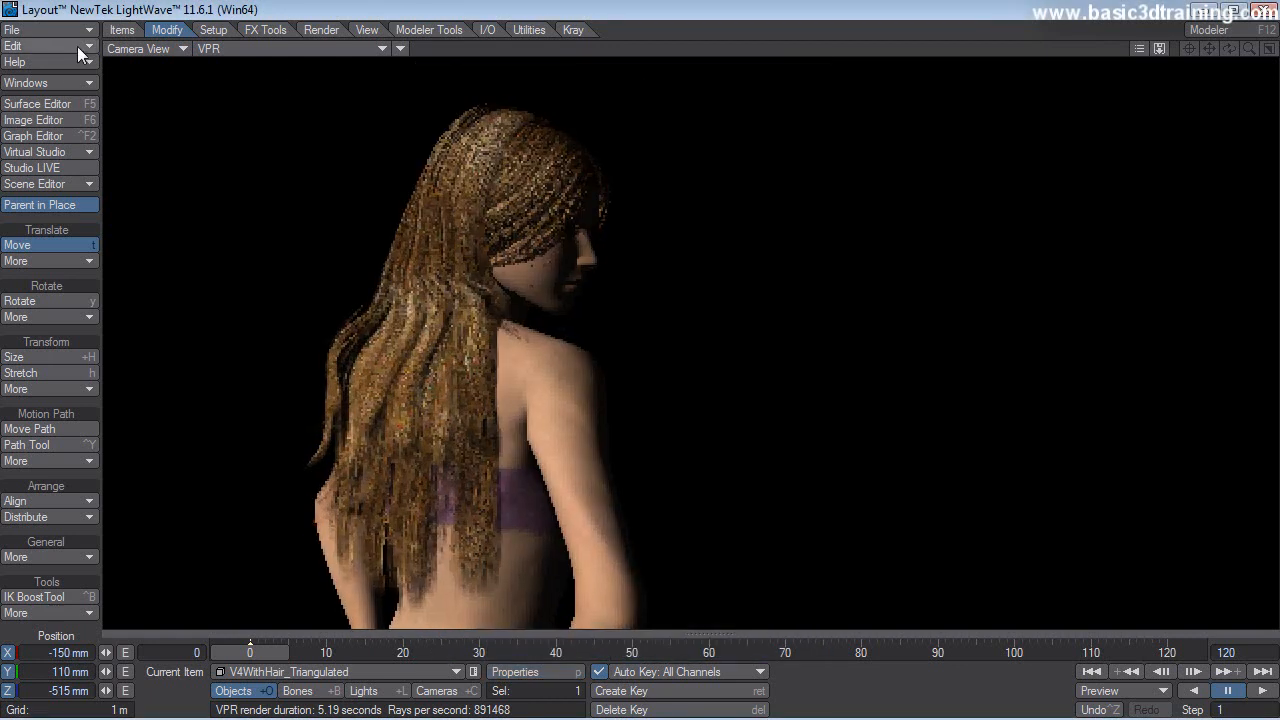
# - Load the object V4WithHair_Morph1_Triangulated from the BlogVideohair folder into the scene
pyautogui.click(54, 31)
pyautogui.moveTo(36, 90)
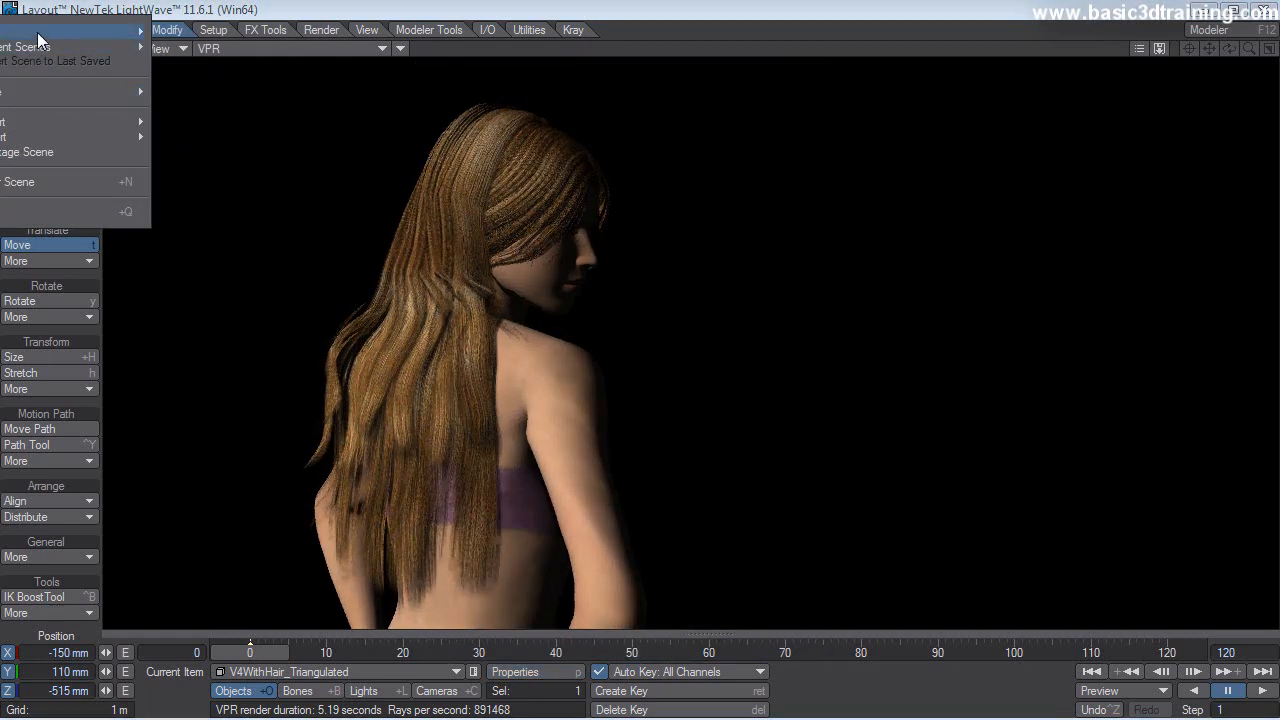
pyautogui.moveTo(37, 32)
pyautogui.click(200, 94)
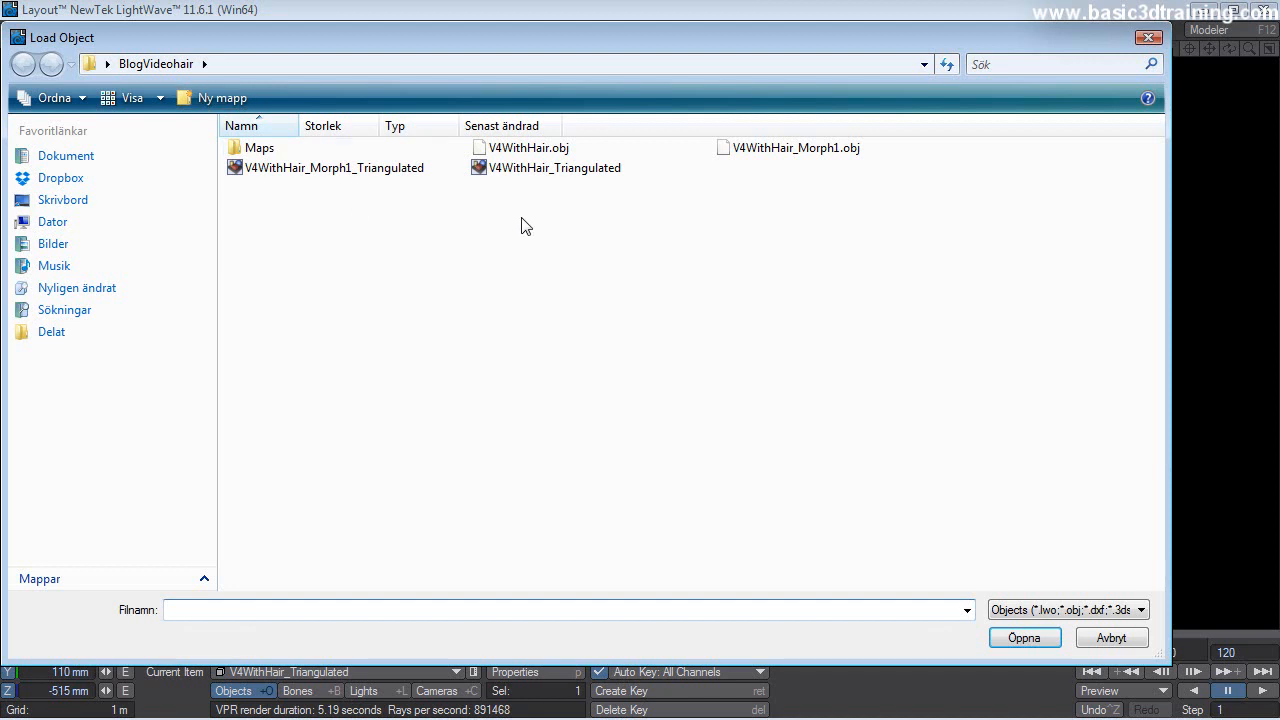
pyautogui.click(557, 172)
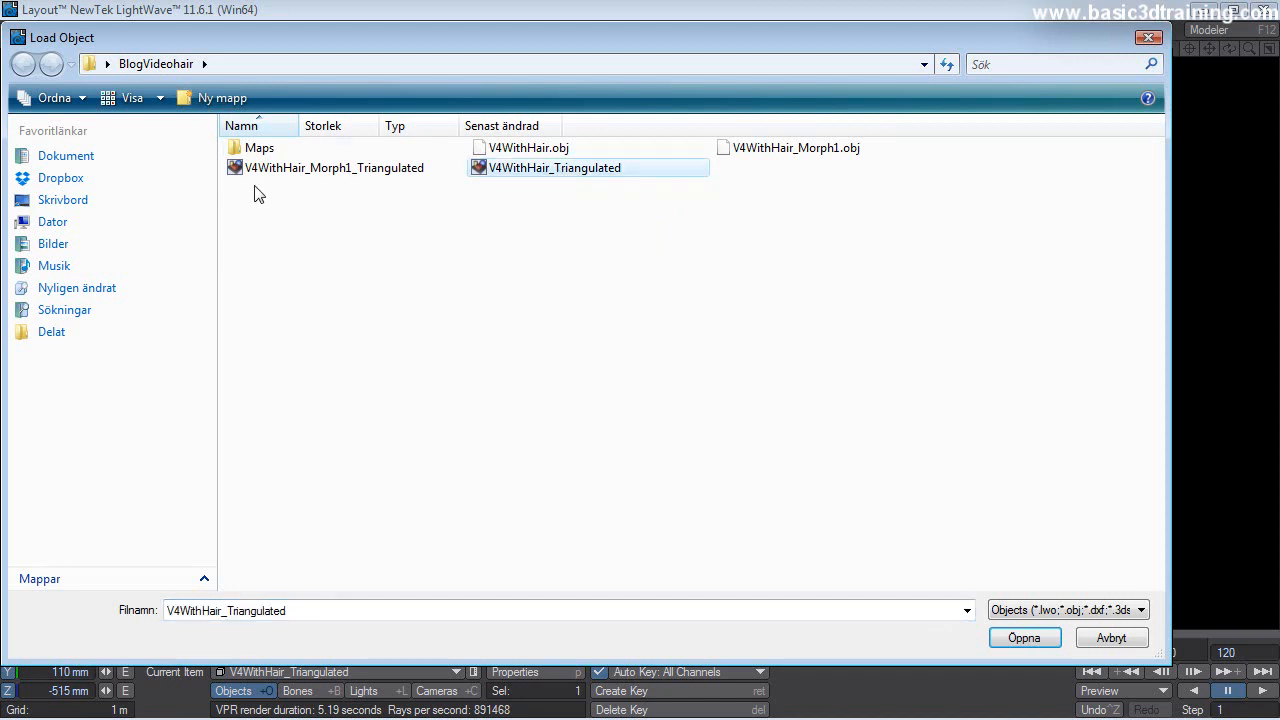
pyautogui.click(286, 172)
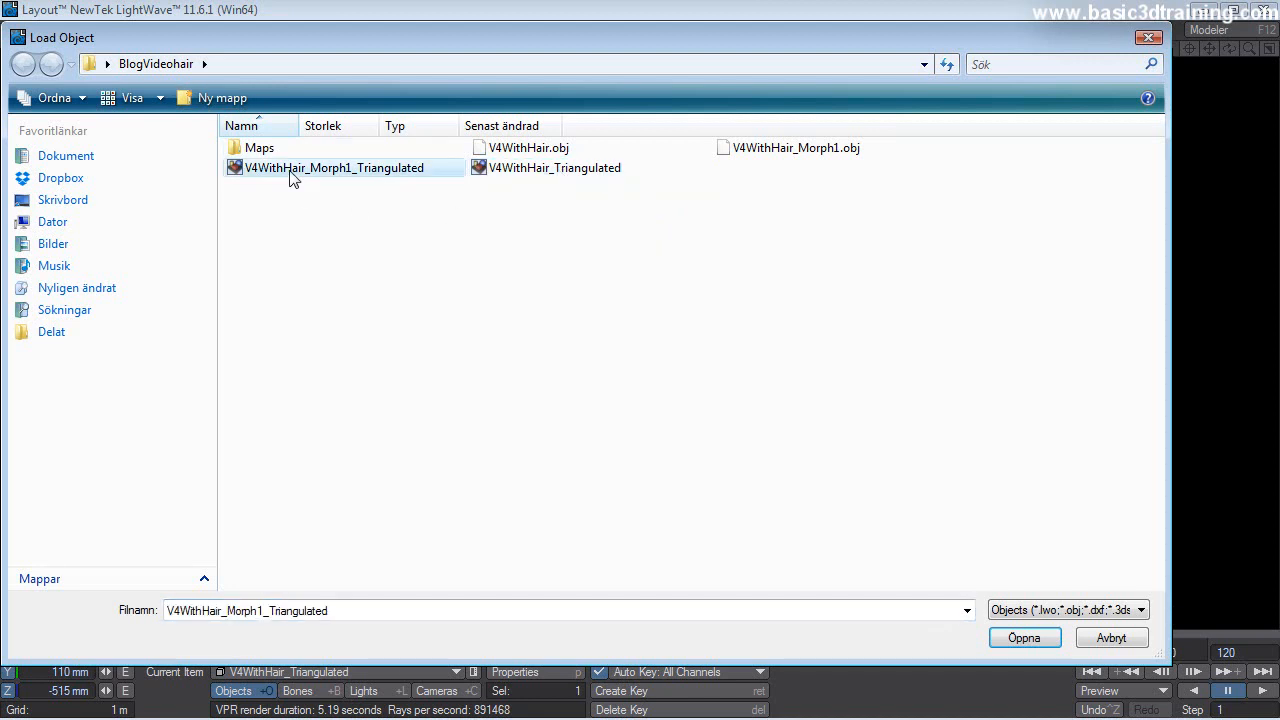
pyautogui.click(1035, 644)
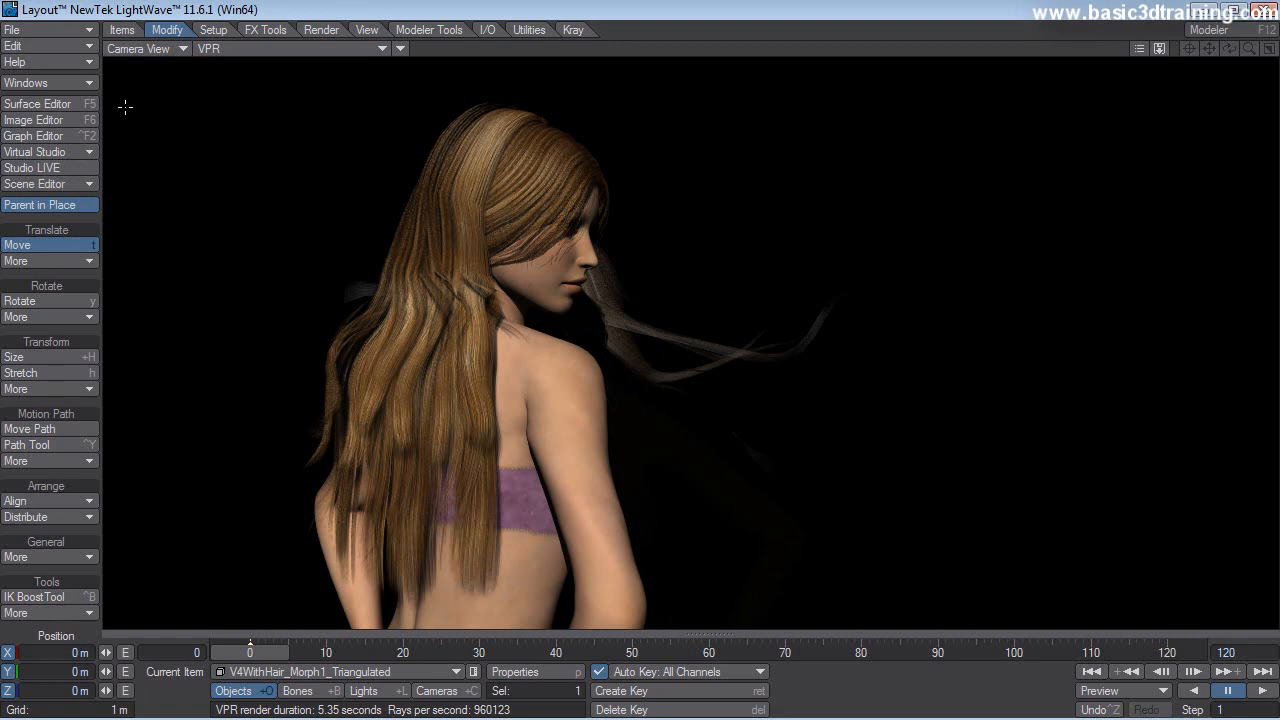
# - Move V4WithHair_Morph1_Triangulated along the X axis to 830 mm, beside the original figure
pyautogui.click(123, 28)
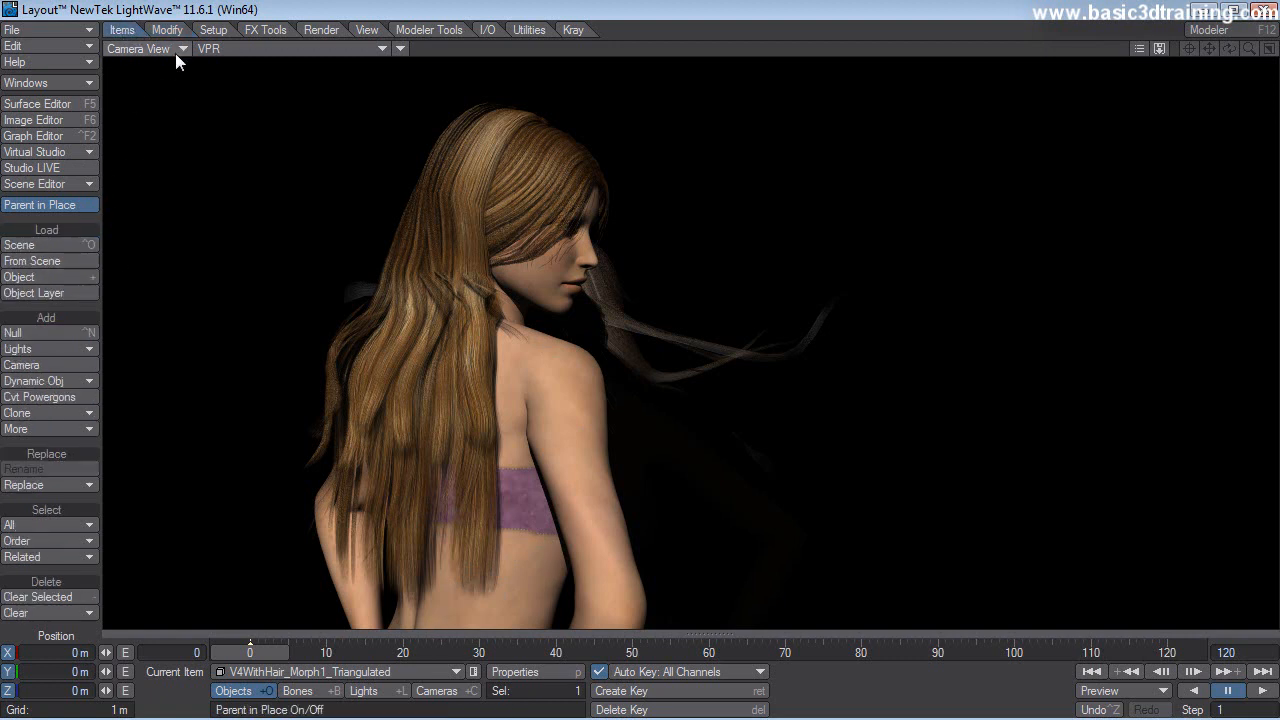
pyautogui.click(165, 31)
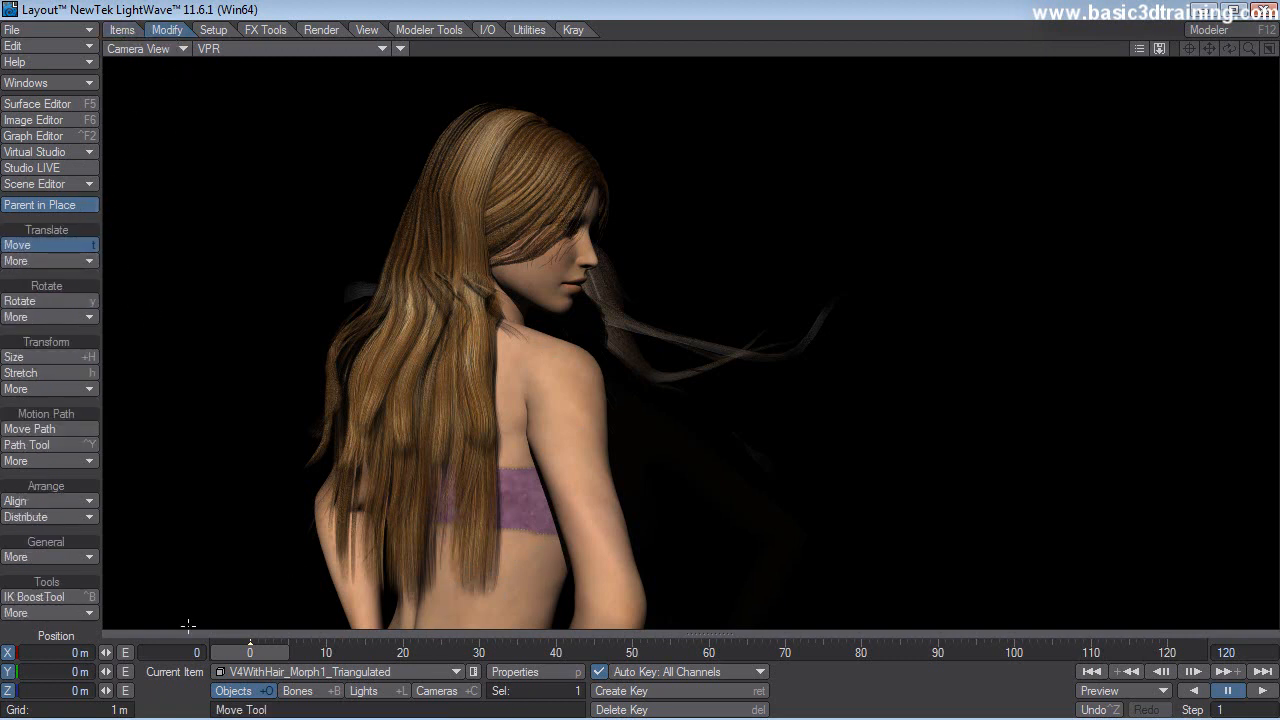
pyautogui.moveTo(105, 652)
pyautogui.mouseDown()
pyautogui.moveTo(65, 652)
pyautogui.moveTo(150, 652)
pyautogui.moveTo(130, 652)
pyautogui.mouseUp()
pyautogui.click(259, 674)
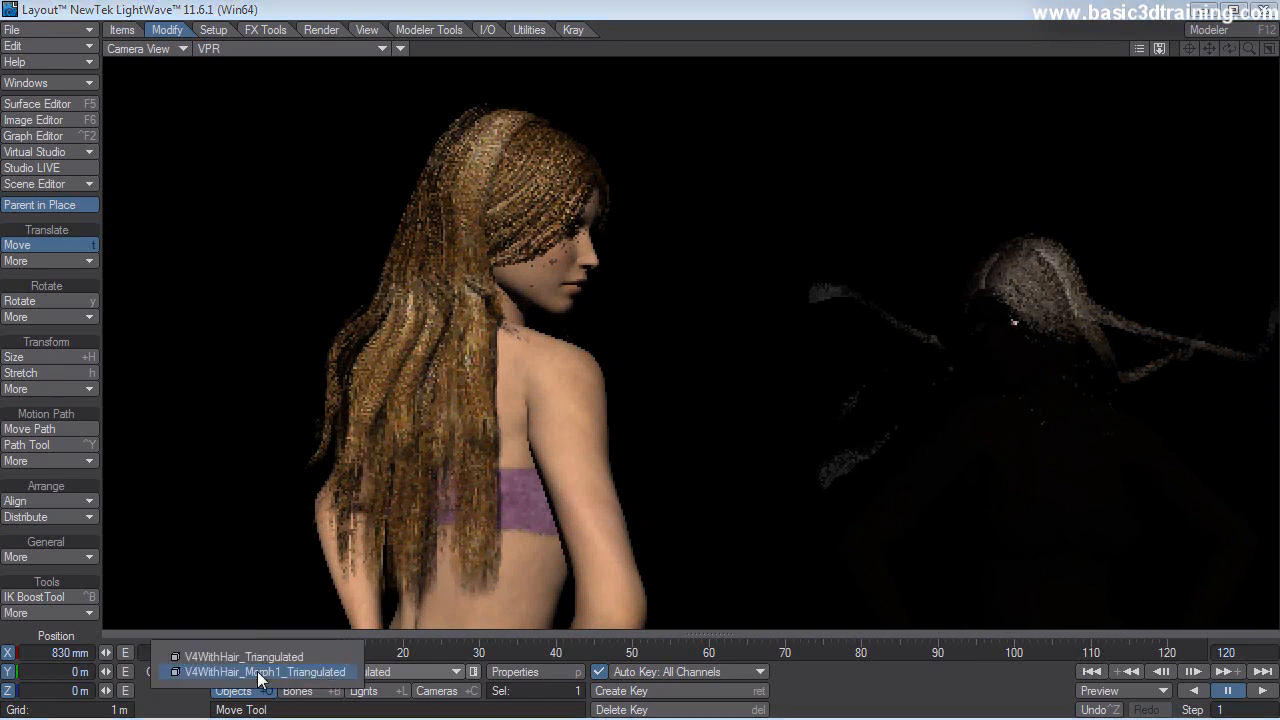
pyautogui.click(259, 672)
# - Show the camera view in wireframe to inspect both figures, and return it to VPR
pyautogui.click(150, 48)
pyautogui.click(152, 47)
pyautogui.click(232, 47)
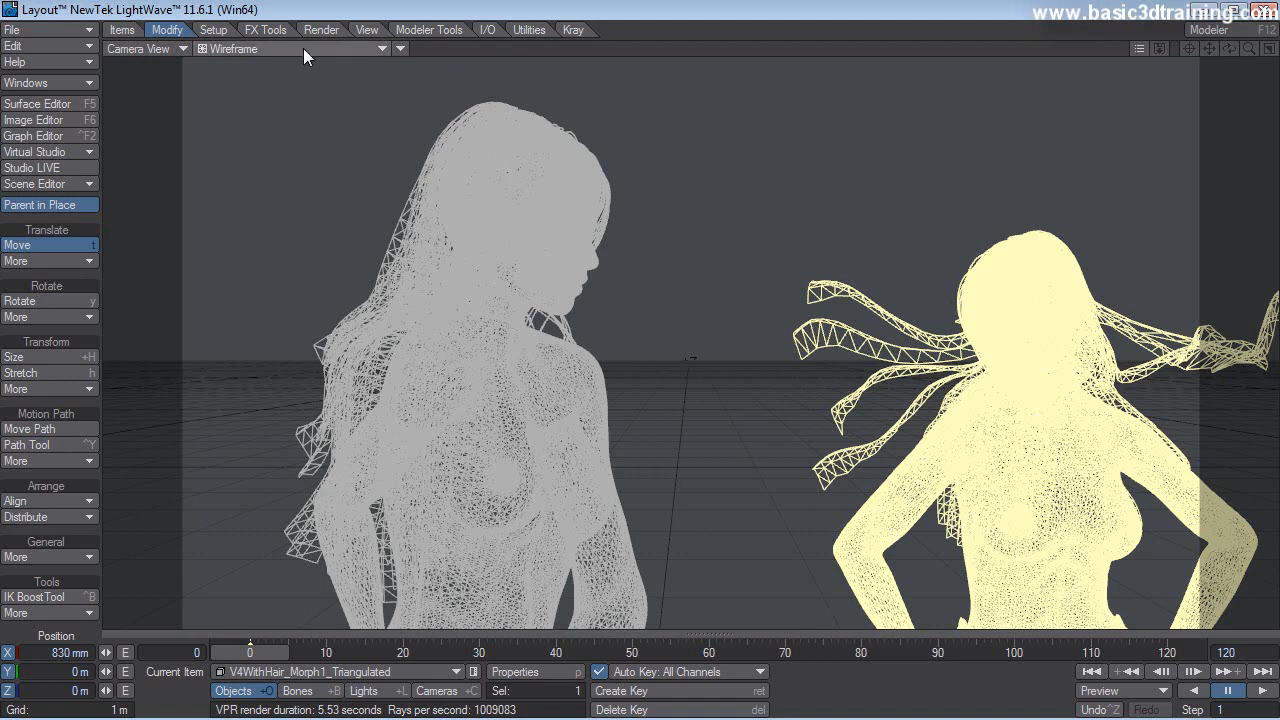
pyautogui.click(295, 50)
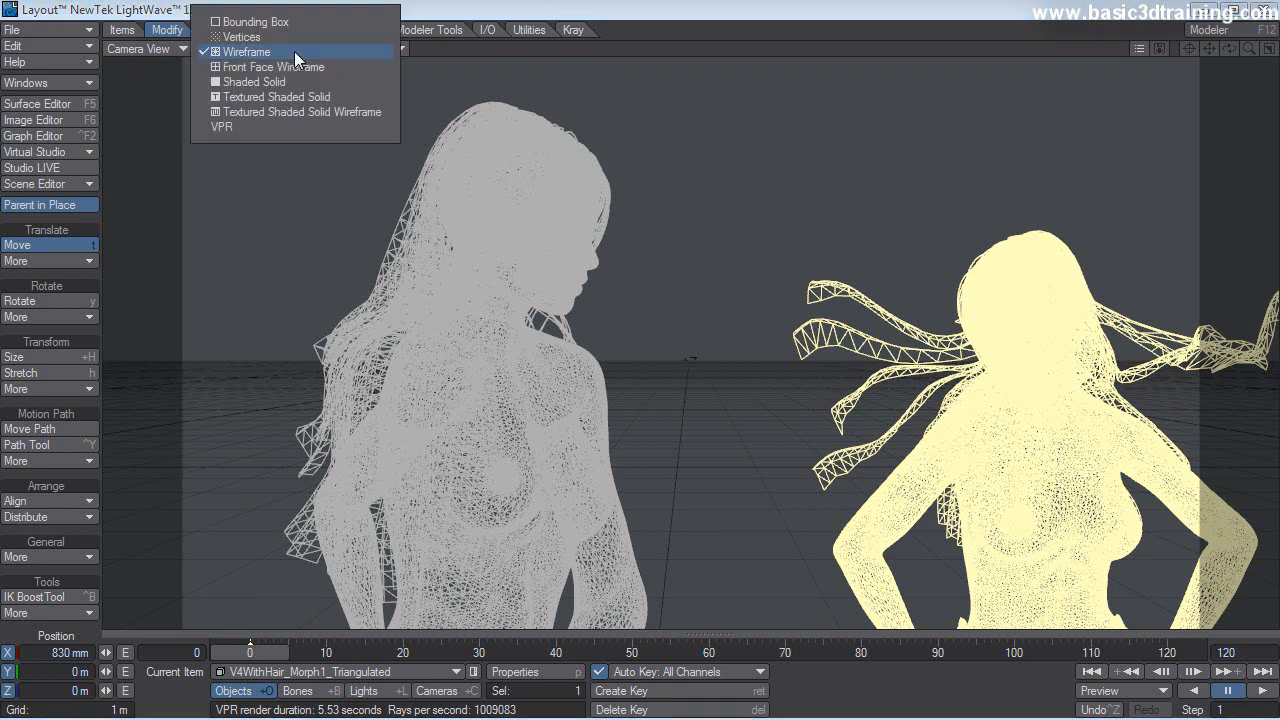
pyautogui.click(250, 127)
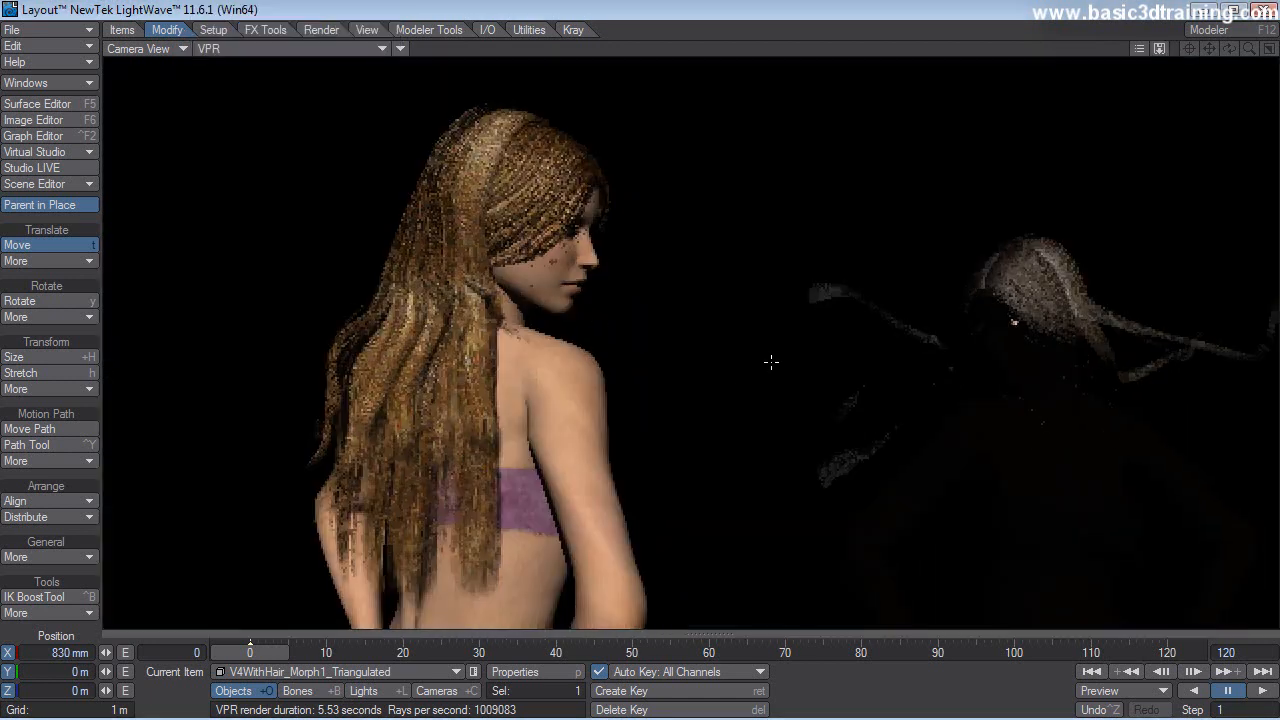
# - Turn off Self Shadow, Cast Shadow and Receive Shadow in the render properties of V4WithHair_Morph1_Triangulated
pyautogui.click(330, 672)
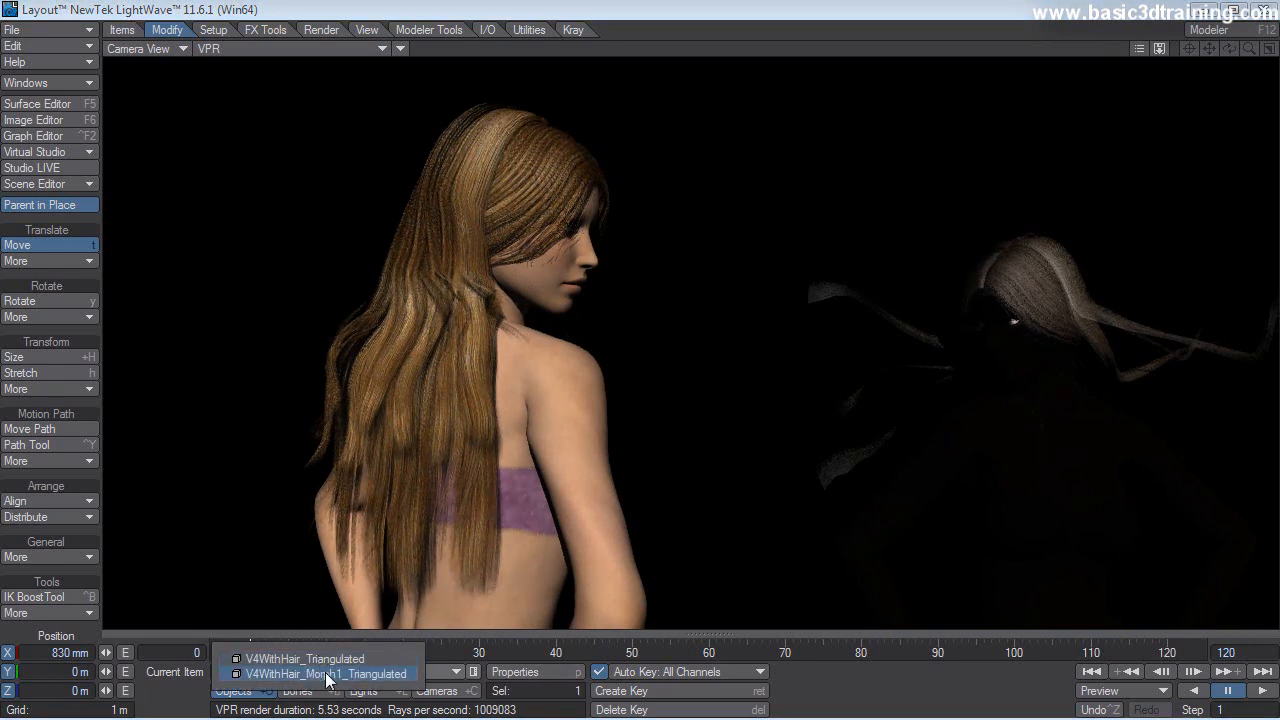
pyautogui.click(325, 675)
pyautogui.click(515, 670)
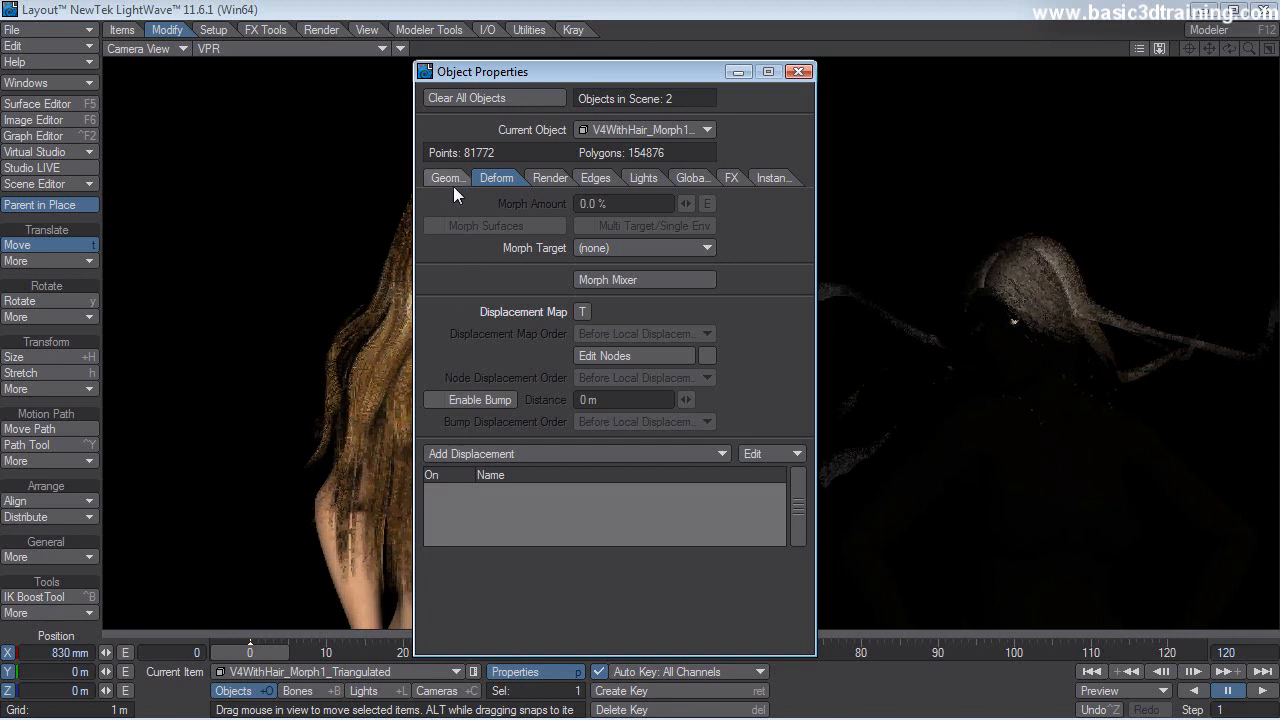
pyautogui.click(440, 177)
pyautogui.click(543, 179)
pyautogui.click(434, 432)
pyautogui.click(585, 432)
pyautogui.click(585, 454)
# - Make the morph object unseen by rays, radiosity and camera, and close its properties
pyautogui.click(434, 356)
pyautogui.click(434, 378)
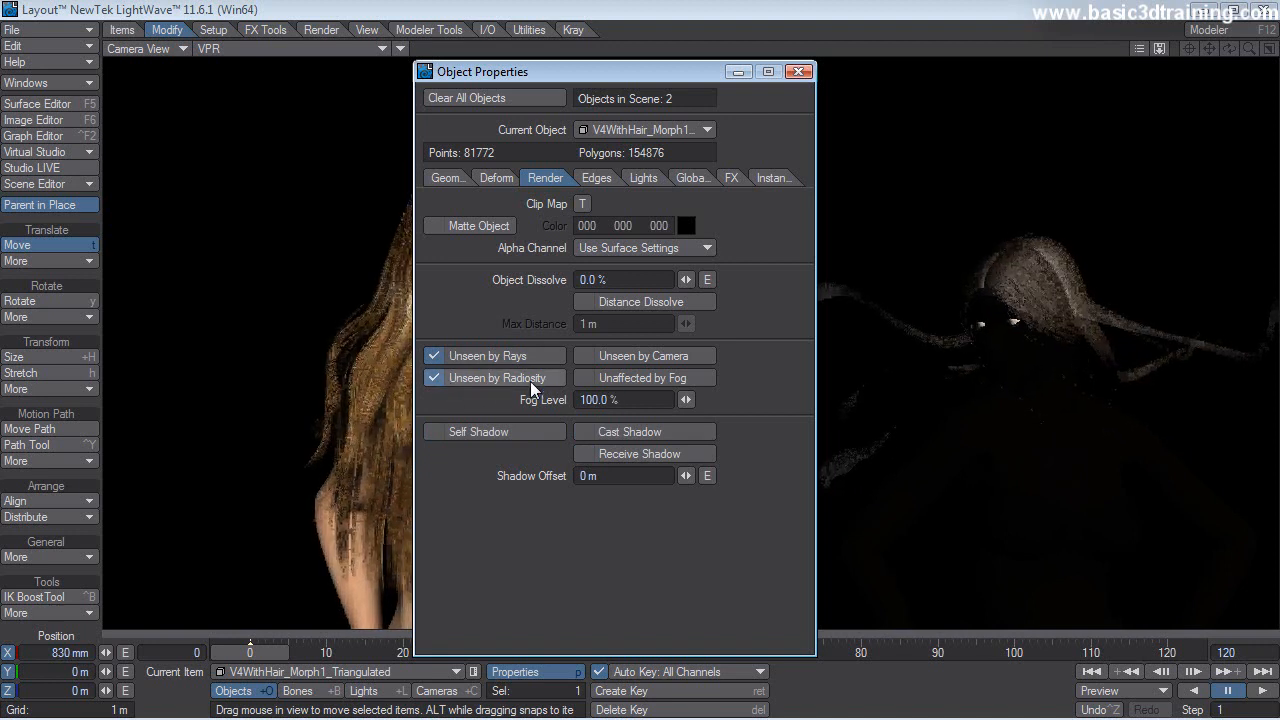
pyautogui.click(585, 356)
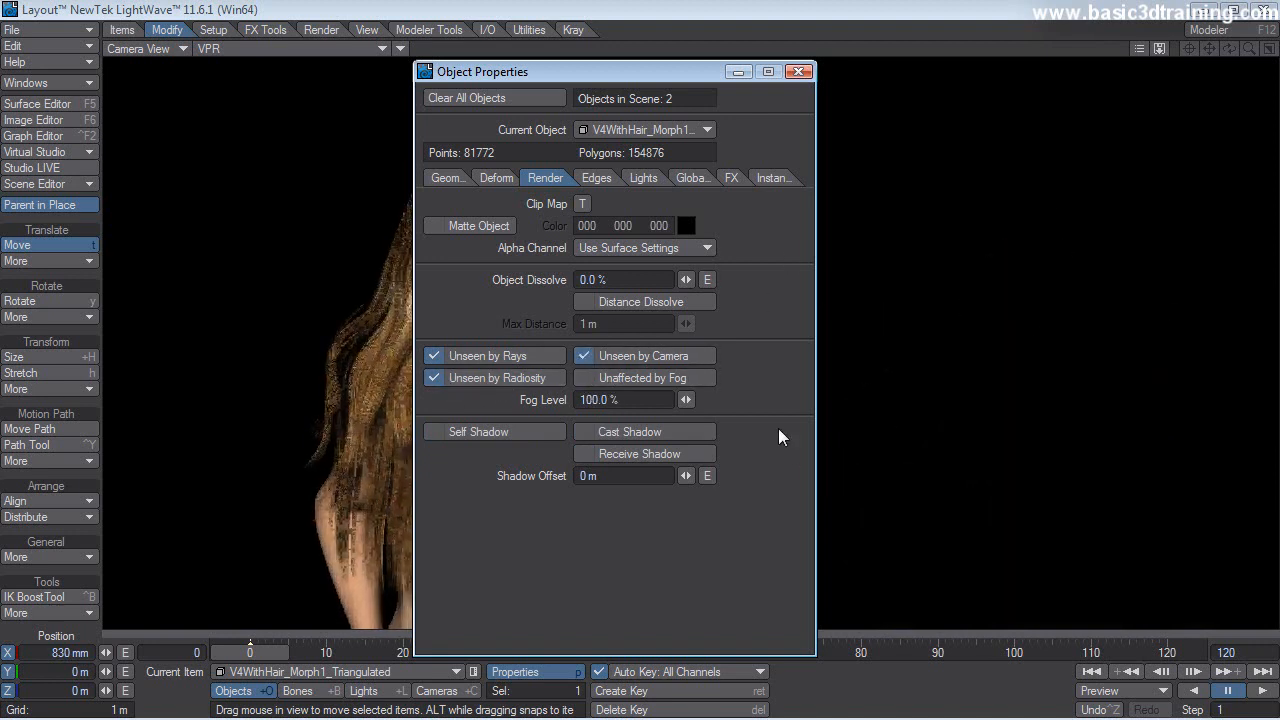
pyautogui.click(799, 71)
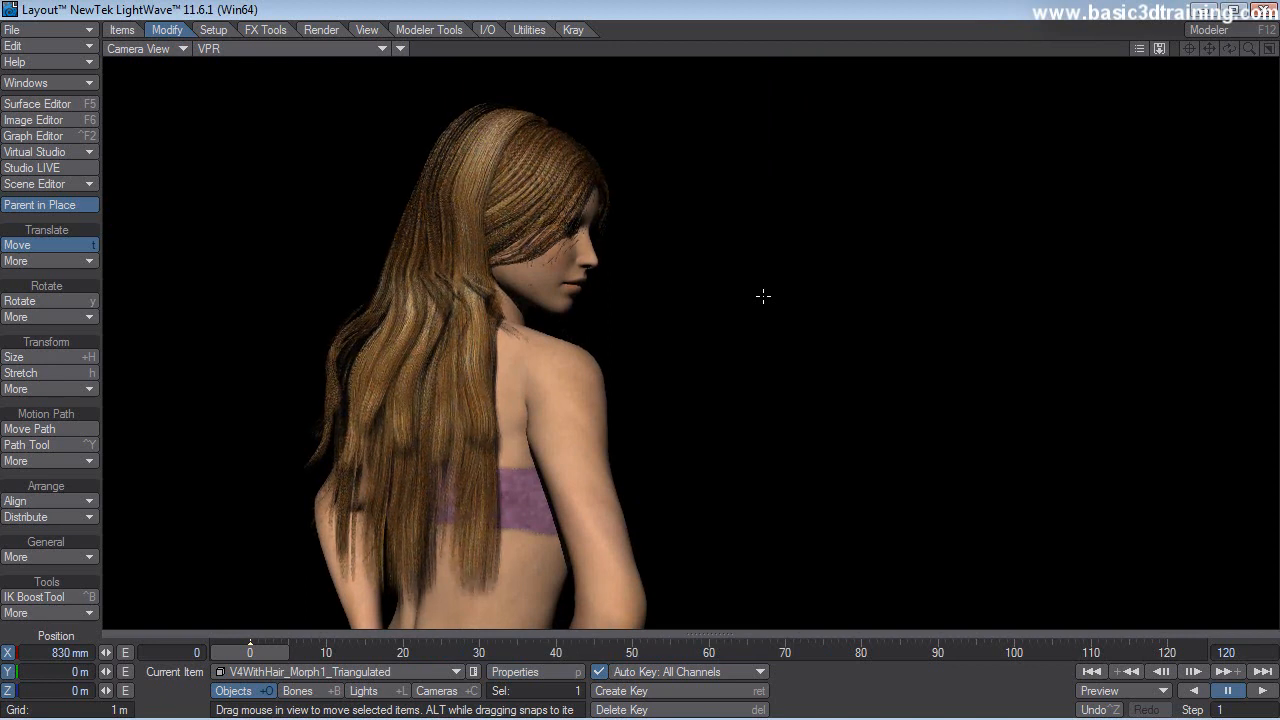
# - Set the morph target of V4WithHair_Triangulated to V4WithHair_Morph1_Triangulated, add a Morph Mixer, and move the properties window clear of the figure
pyautogui.click(300, 672)
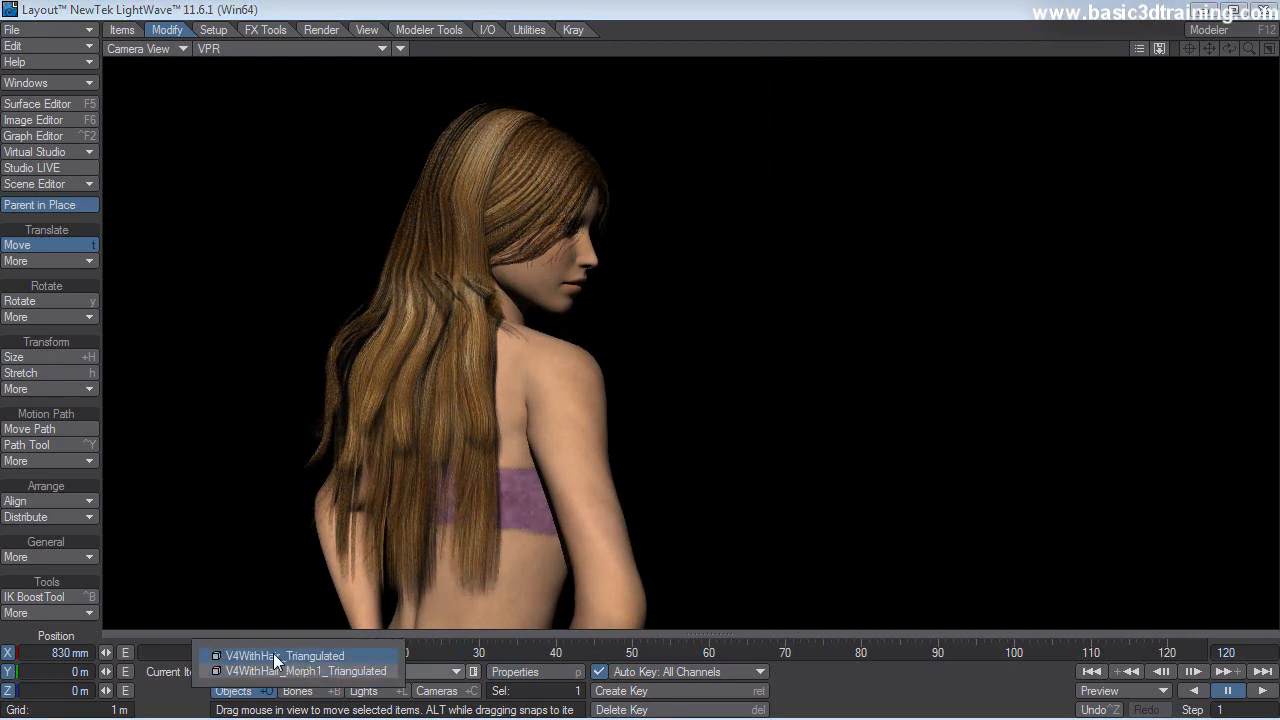
pyautogui.click(273, 656)
pyautogui.click(514, 672)
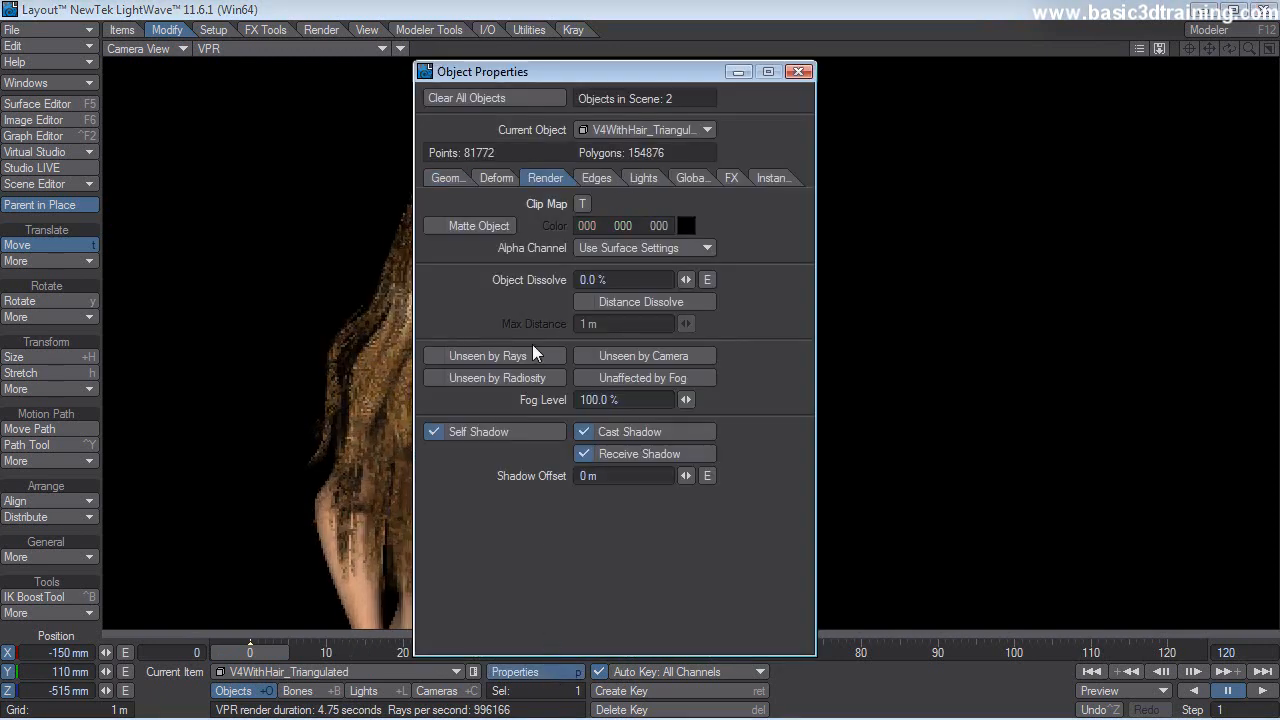
pyautogui.click(498, 177)
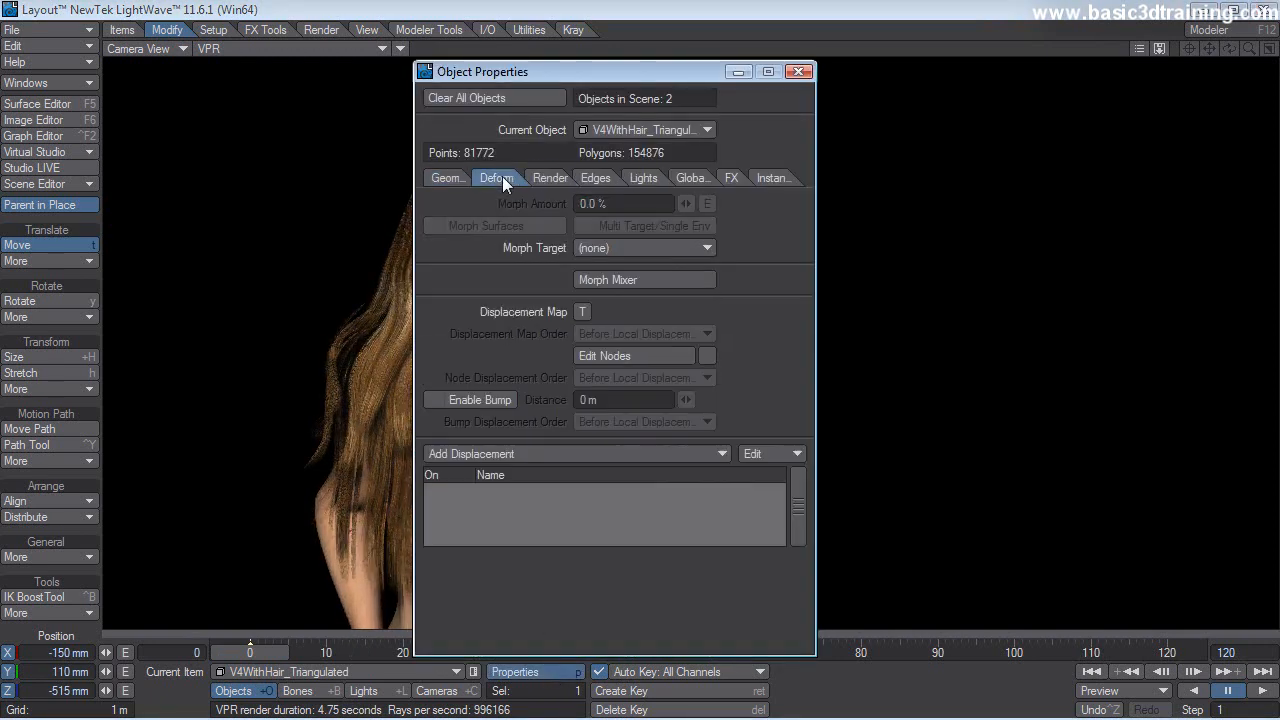
pyautogui.click(592, 242)
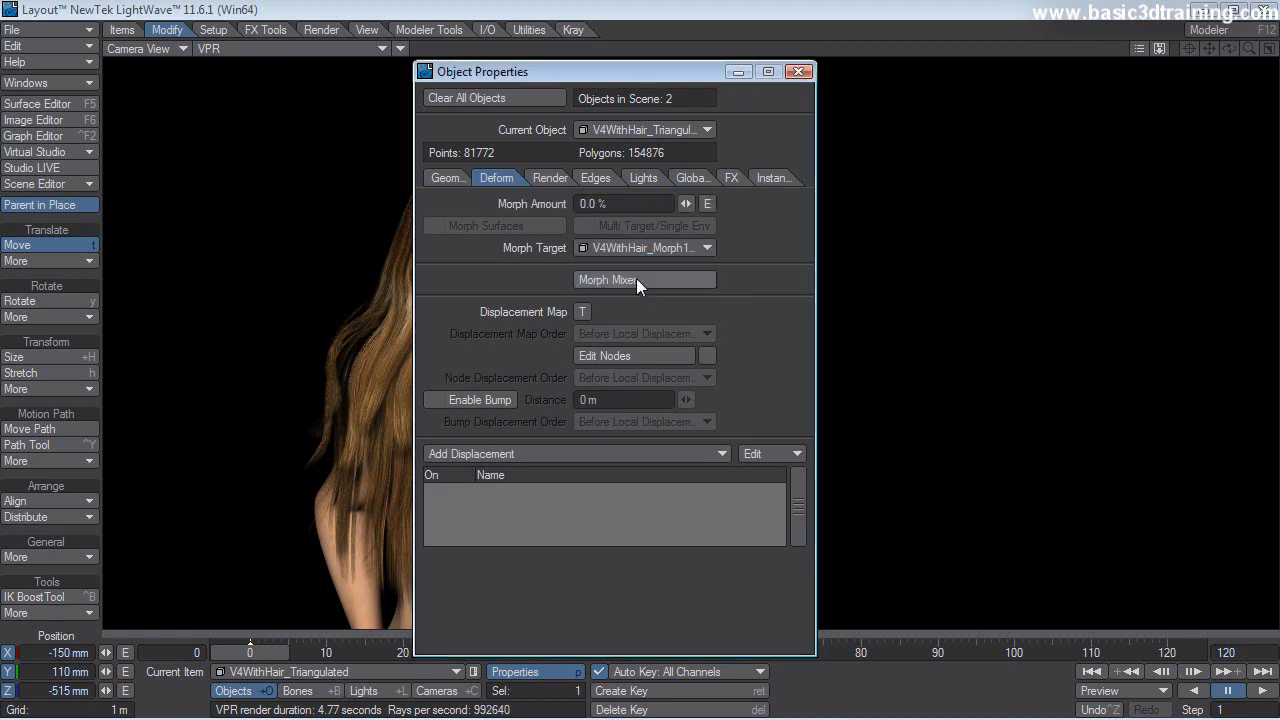
pyautogui.click(636, 280)
pyautogui.moveTo(1013, 80); pyautogui.dragTo(1014, 77)
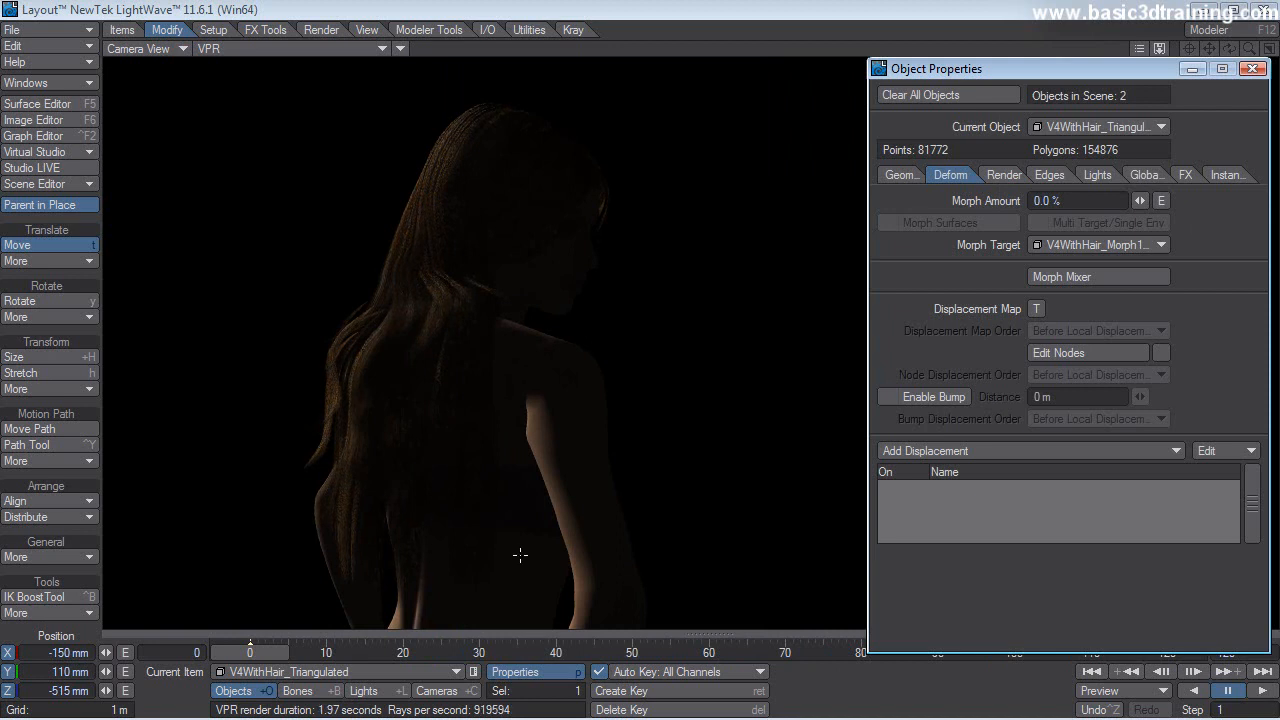
# - Adjust the intensity settings in the light's properties until the figure's back and hair are brightly and evenly lit
pyautogui.hotkey('shift', 'l')
pyautogui.press('y')
pyautogui.click(518, 674)
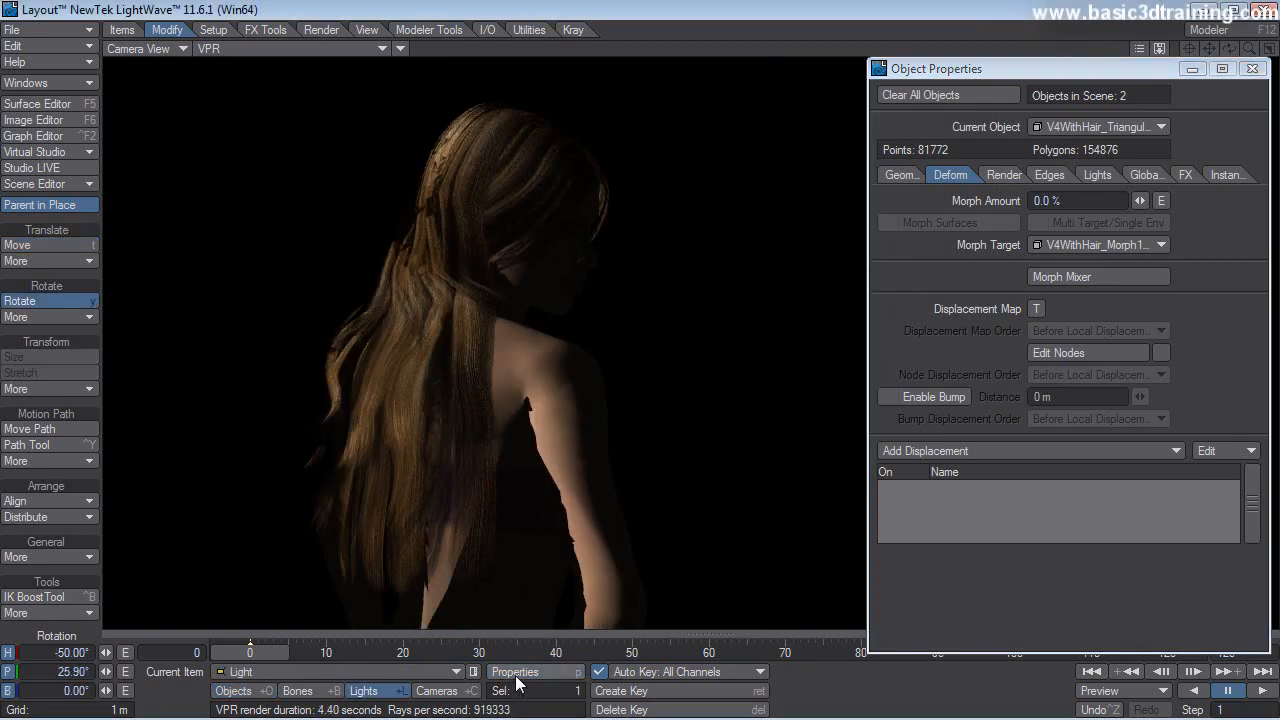
pyautogui.moveTo(762, 420); pyautogui.dragTo(690, 421)
pyautogui.moveTo(760, 320); pyautogui.dragTo(840, 320)
pyautogui.click(784, 220)
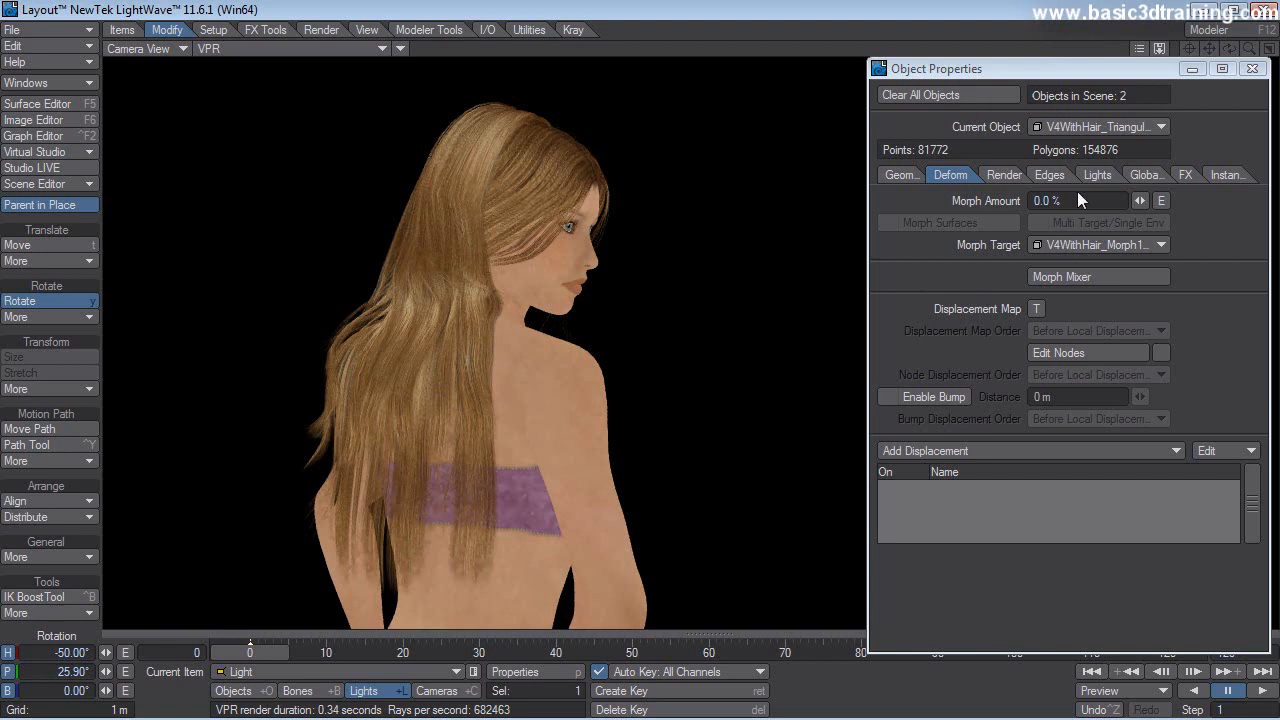
# - Raise the morph amount of V4WithHair_Triangulated to 100% and close the object properties
pyautogui.moveTo(1059, 69); pyautogui.dragTo(983, 50)
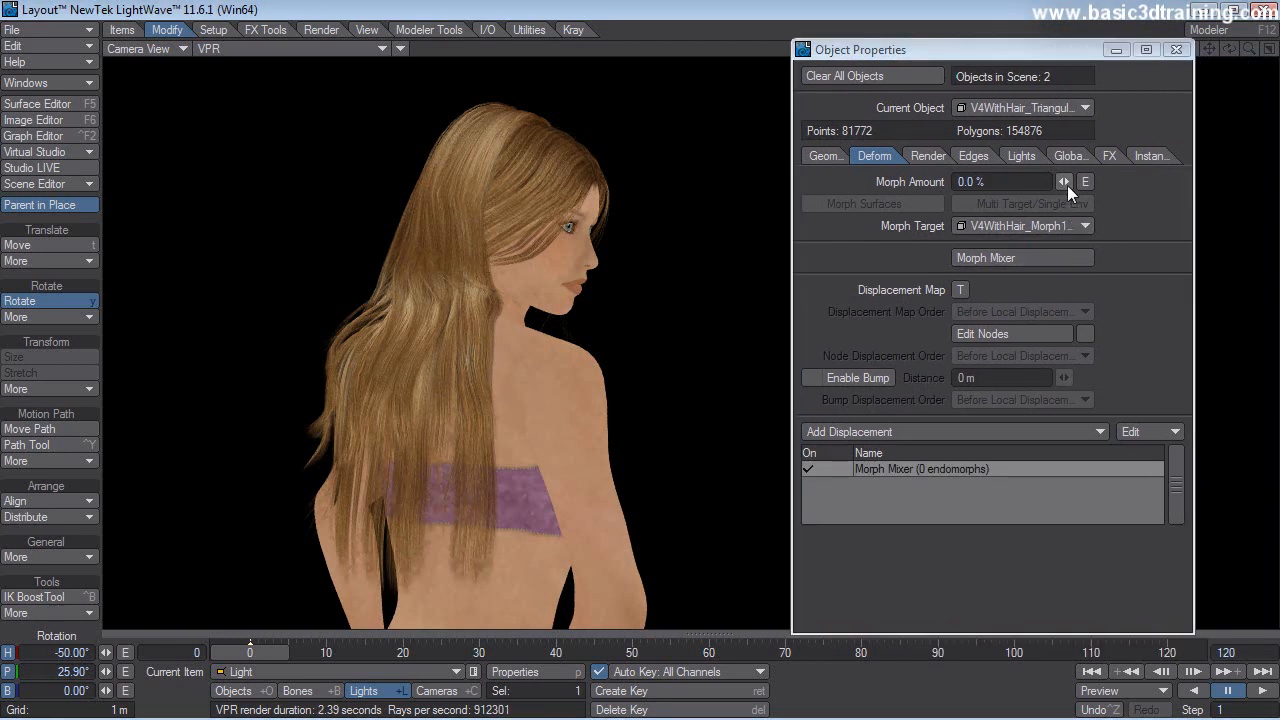
pyautogui.moveTo(1067, 185); pyautogui.dragTo(1267, 185)
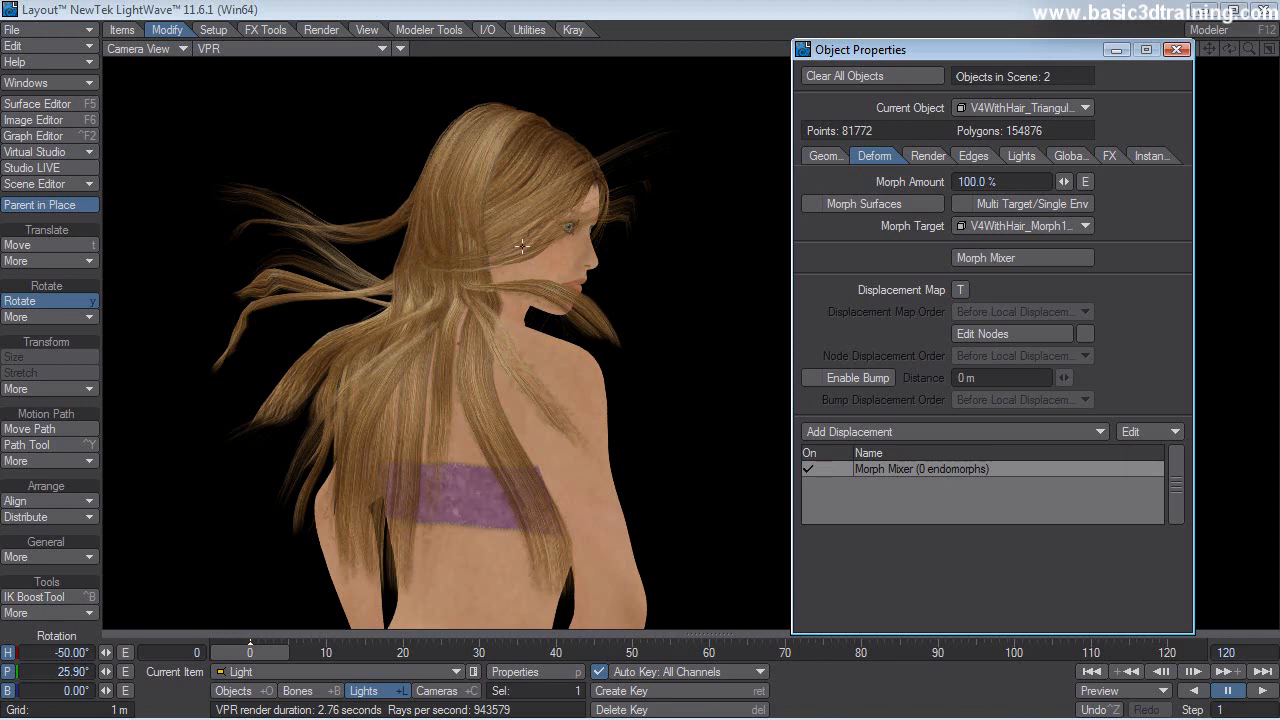
pyautogui.click(1177, 50)
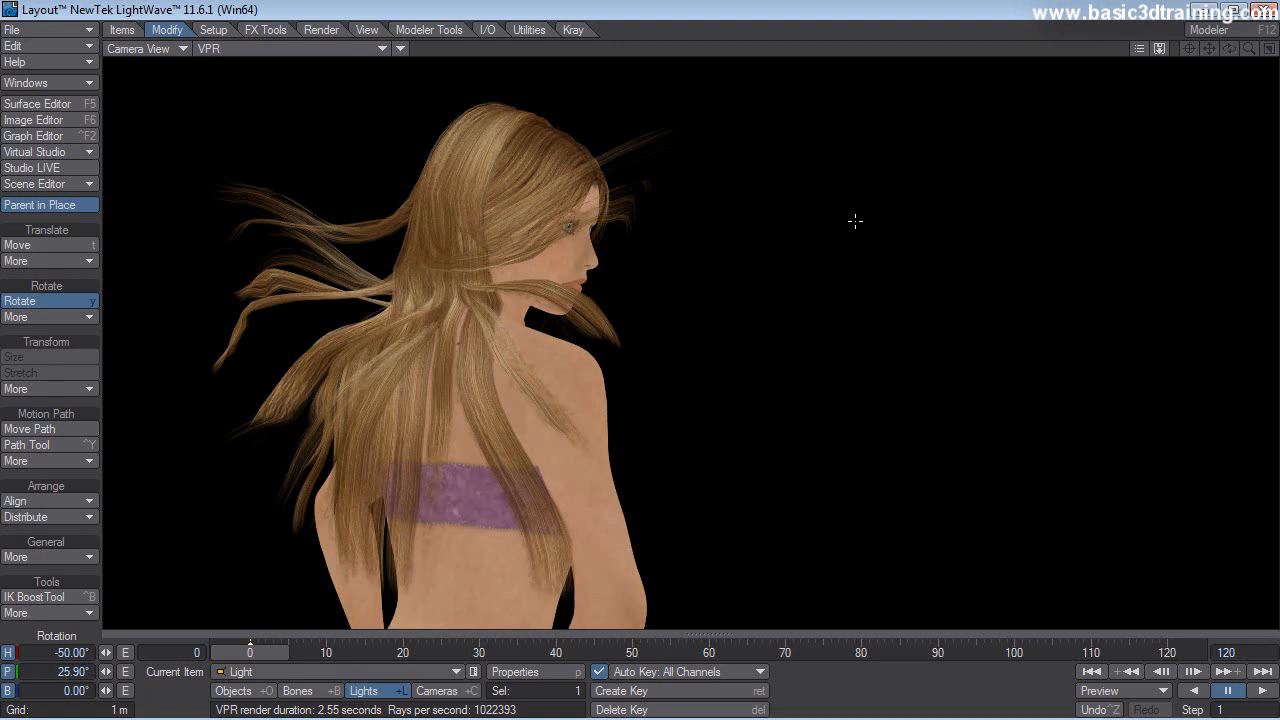
# - Preview the hair morph on V4WithHair_Triangulated by lowering its morph amount to 16% and restoring it to 100%, and close the object properties
pyautogui.click(237, 690)
pyautogui.click(533, 673)
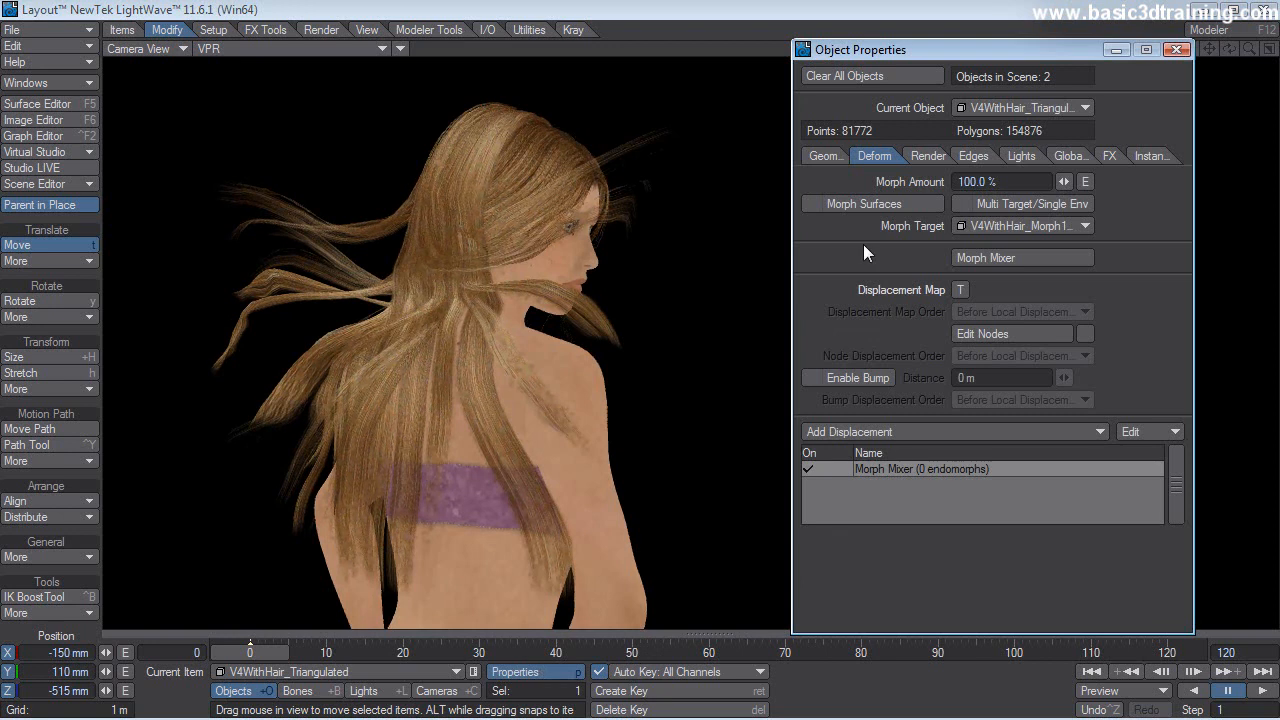
pyautogui.moveTo(1064, 182); pyautogui.dragTo(980, 182)
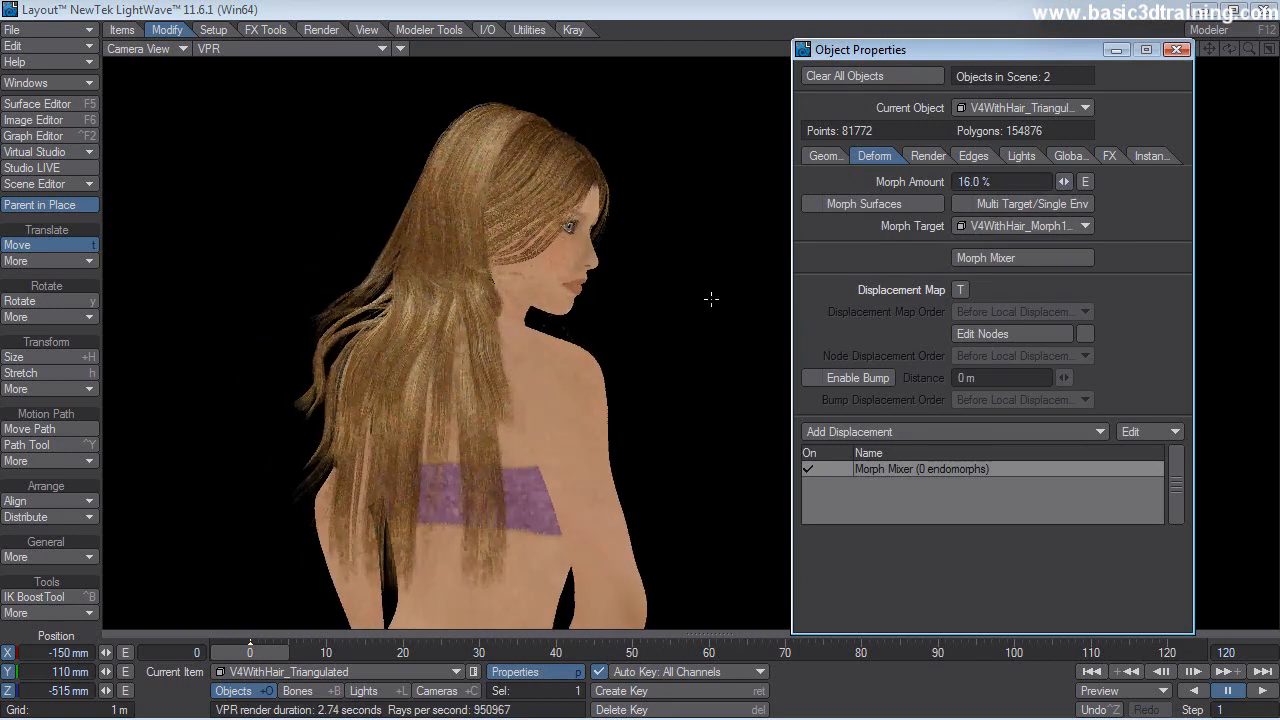
pyautogui.moveTo(1064, 182); pyautogui.dragTo(1148, 182)
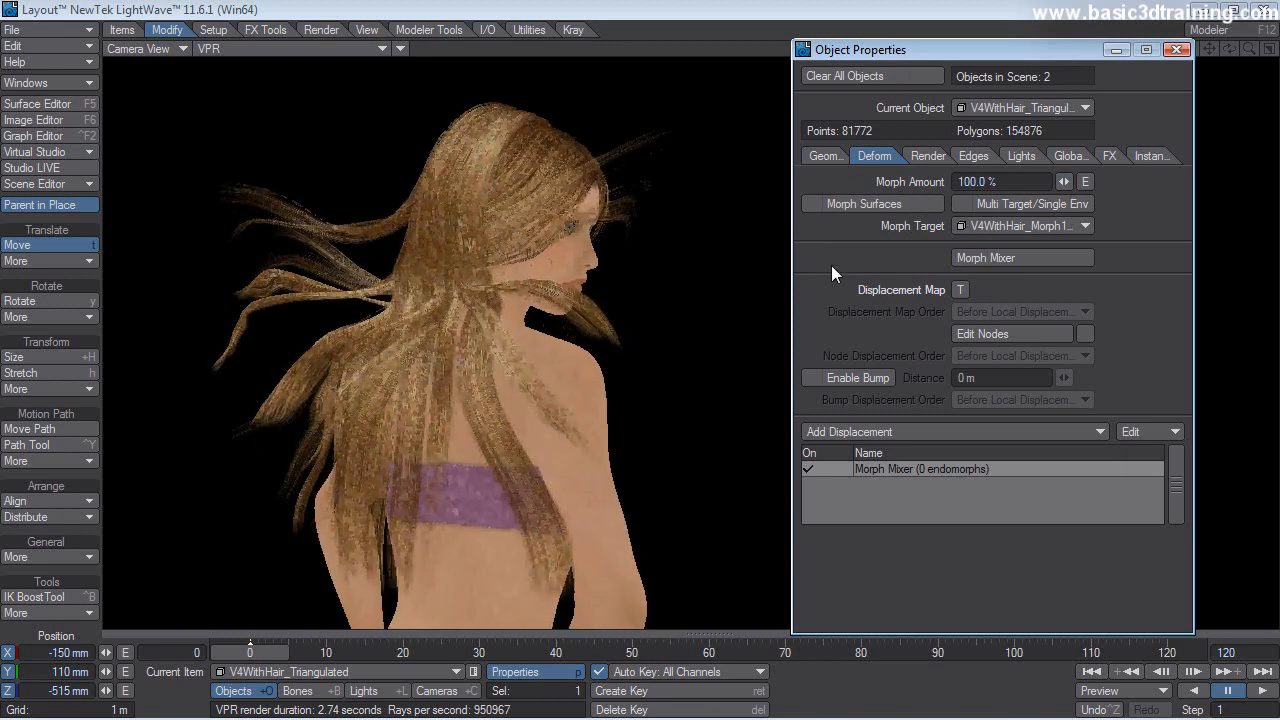
pyautogui.click(1177, 50)
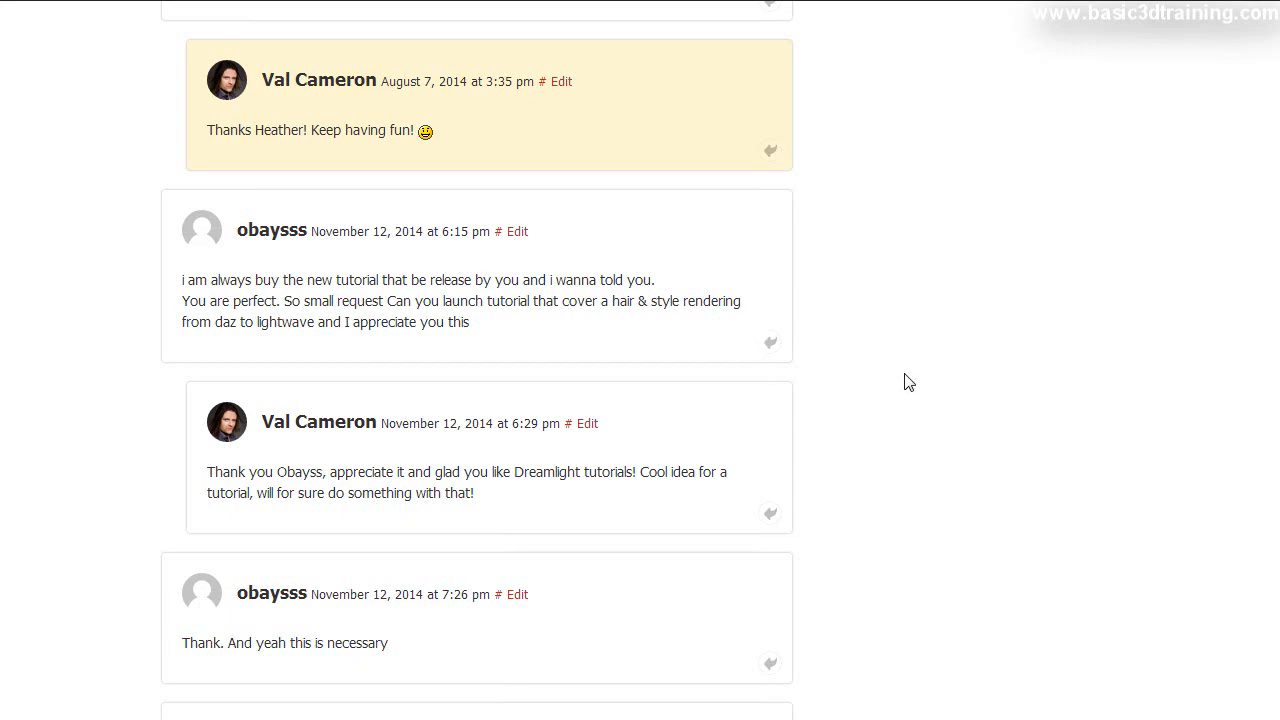
# - In the web browser, review the reader comments about a DAZ-to-LightWave hair tutorial and return to the "Create The Perfect Nightmare" article above them
pyautogui.scroll(-3, 904, 380)
pyautogui.scroll(2, 920, 376)
pyautogui.scroll(15, 920, 376)
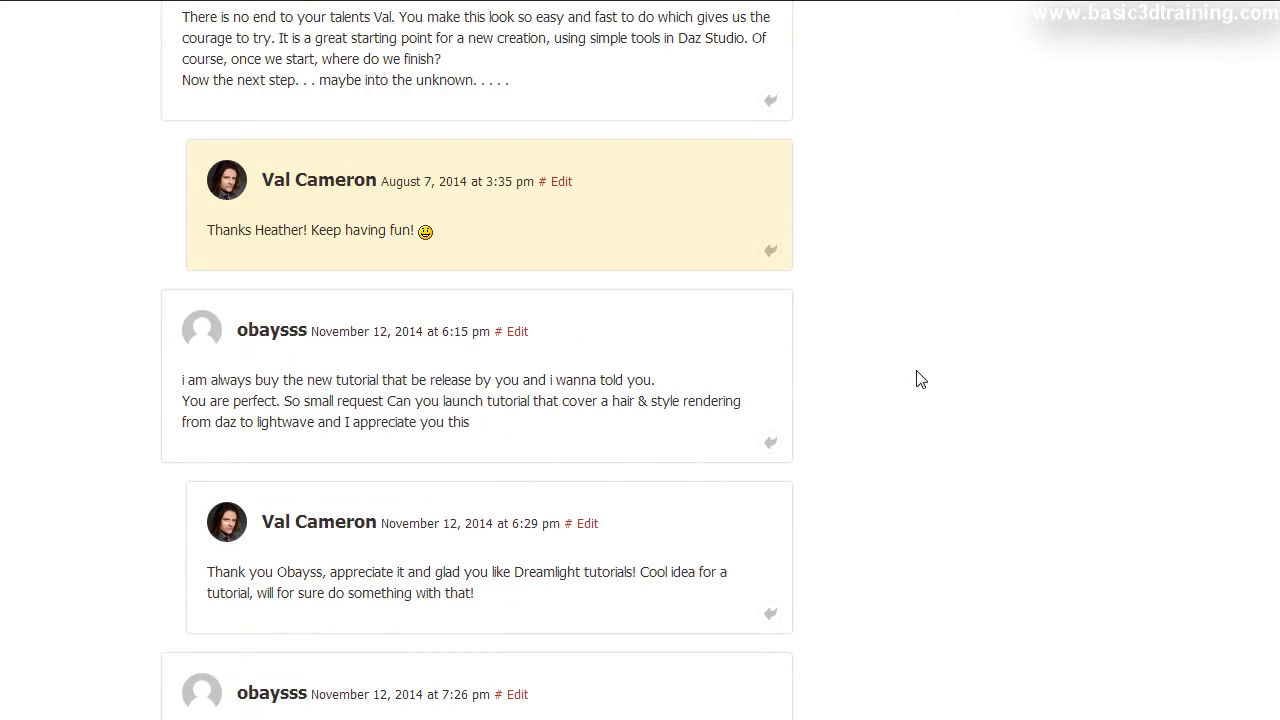
pyautogui.scroll(12, 920, 380)
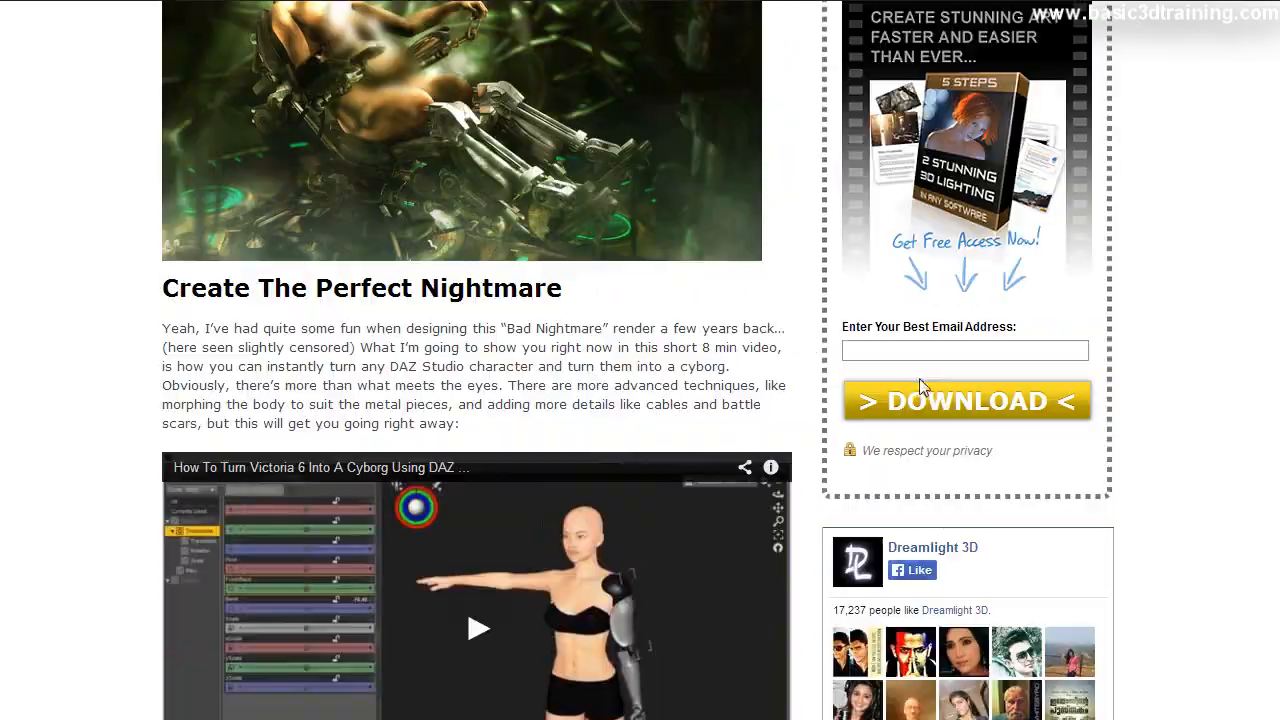